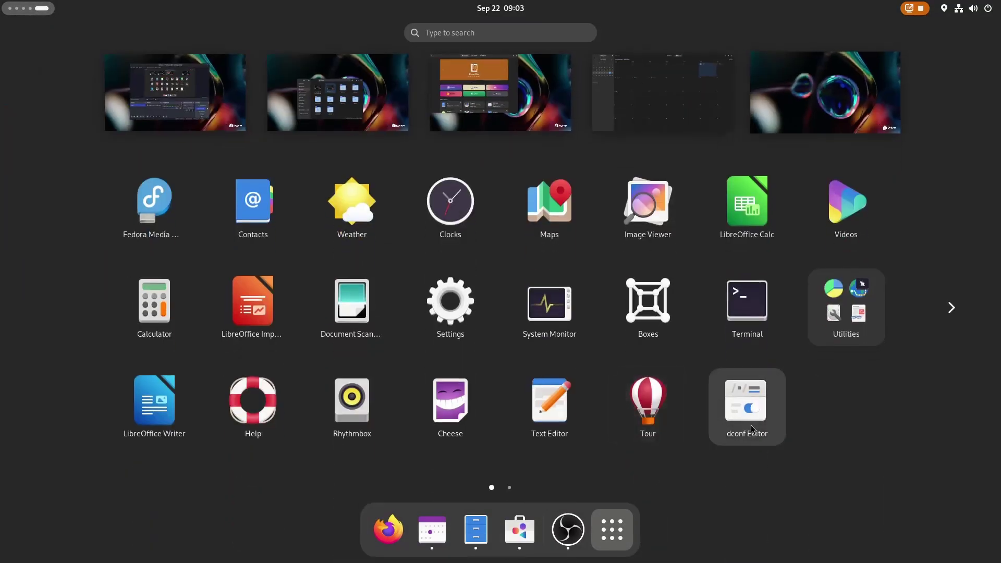
Open System Monitor on its Resources tab and move it to the screen centre
scroll(751, 424, down, 1)
scroll(755, 426, up, 1)
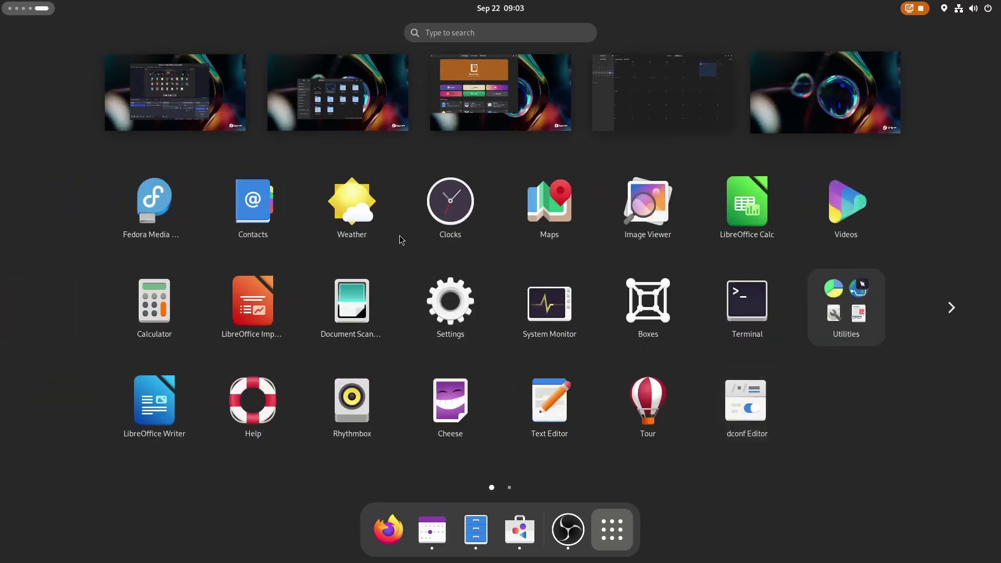
click(551, 317)
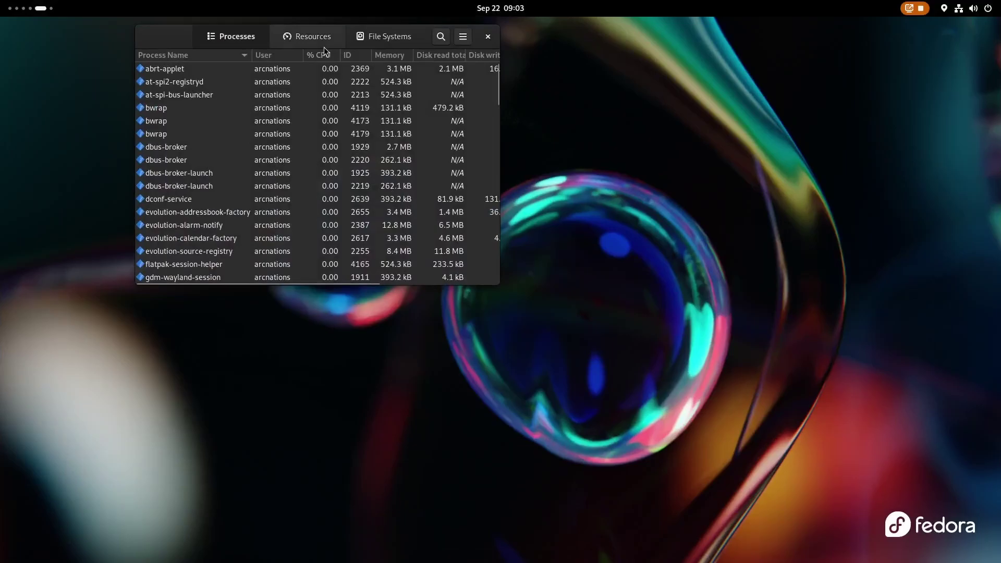
click(307, 37)
drag(133, 32, 347, 179)
Open System Monitor's Preferences from its menu and close them again
click(676, 184)
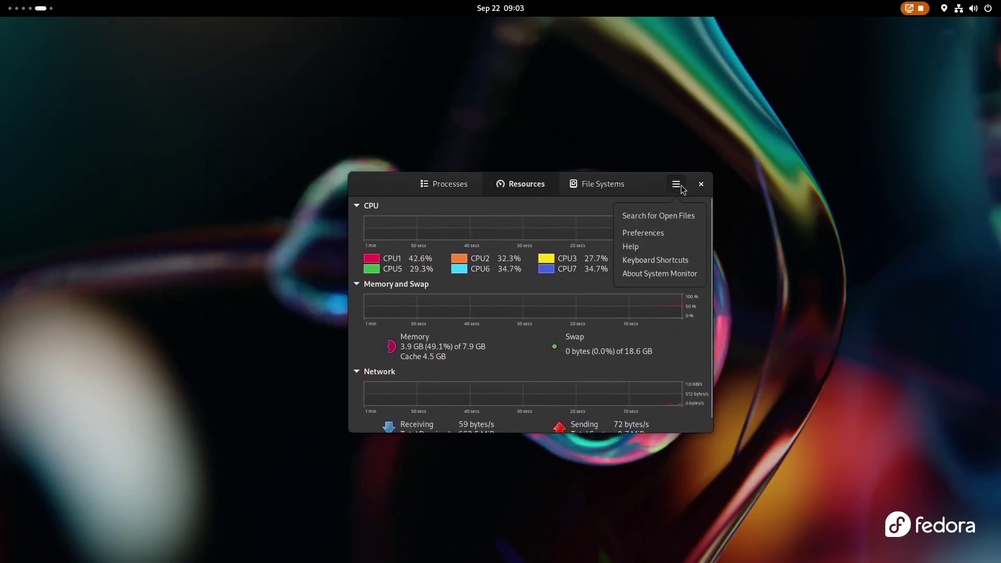
click(662, 239)
click(704, 132)
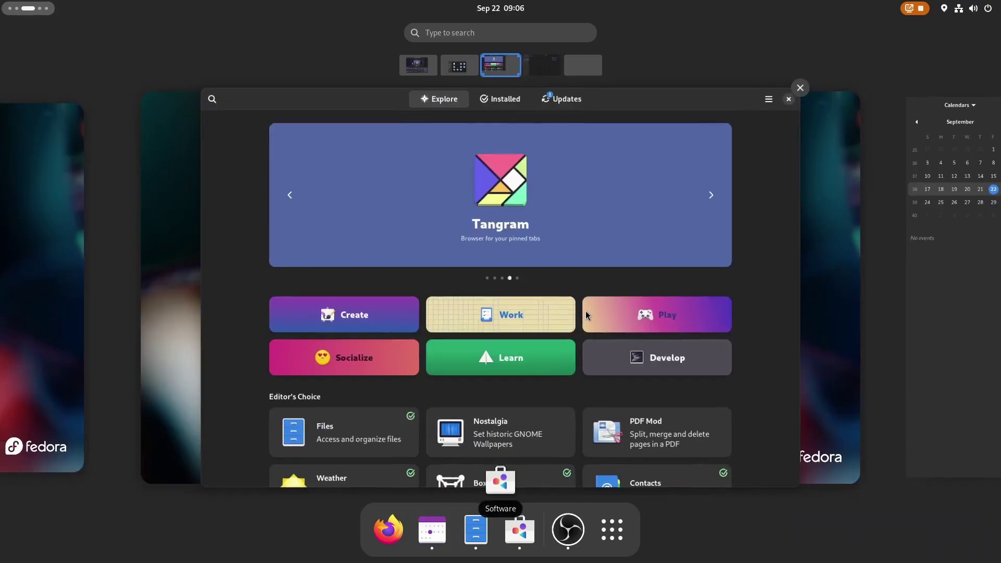
Switch to the Software workspace, move its window right and down, and toggle the overview
scroll(586, 310, up, 1)
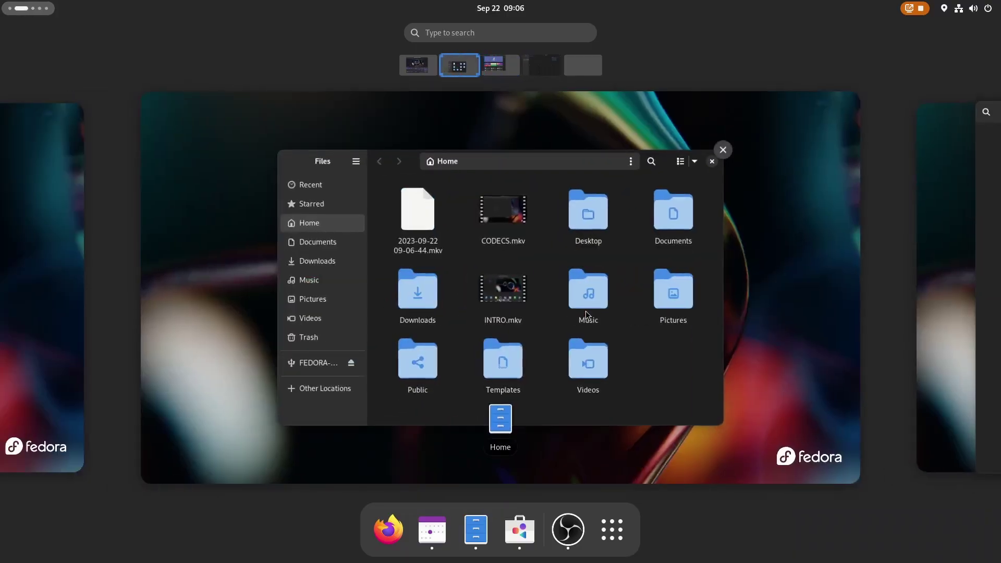
scroll(586, 311, down, 1)
scroll(586, 311, up, 1)
scroll(658, 338, down, 1)
click(752, 379)
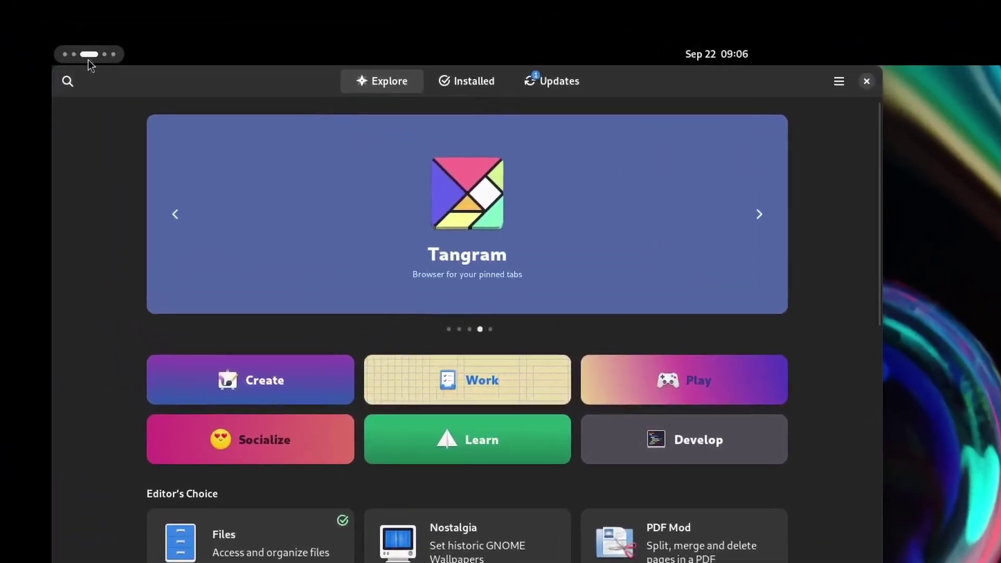
drag(42, 24, 162, 83)
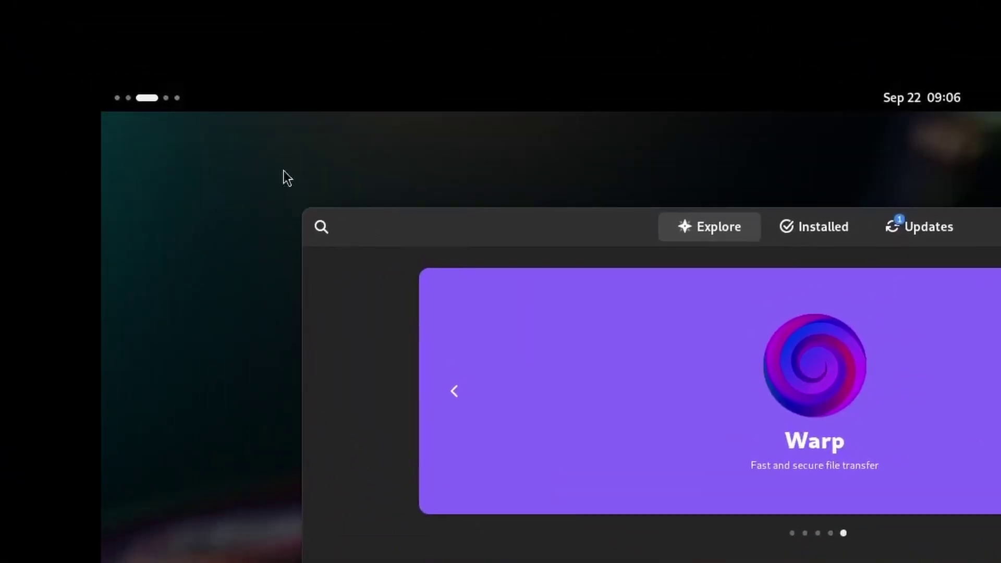
click(163, 102)
click(163, 102)
Go to the first workspace, switch to Files and move it up and right
key(super+Home)
key(alt+Tab)
key(alt+Tab)
key(alt+Tab)
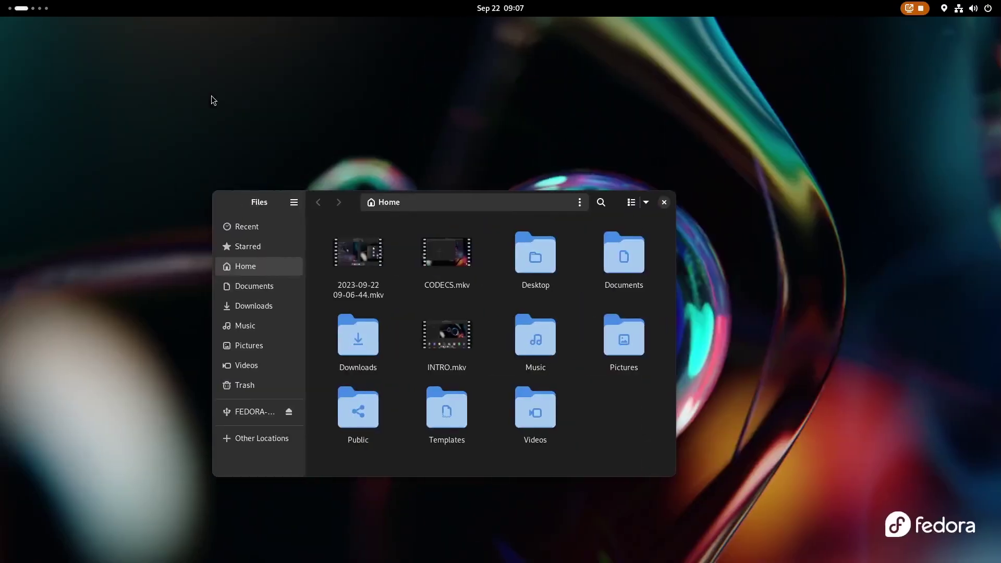
drag(344, 207, 363, 128)
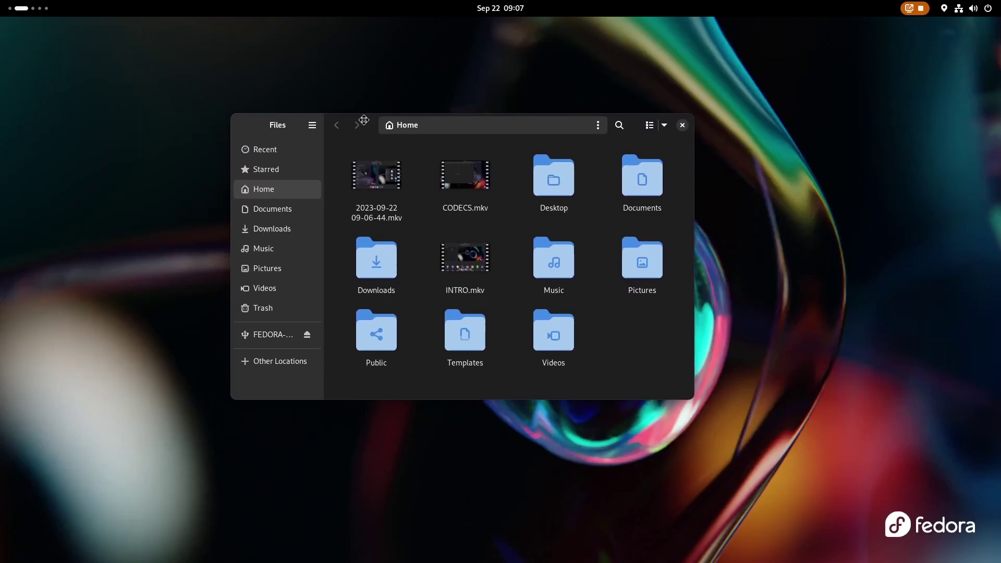
View the Home folder's properties, then open a second Files window at the lower right
right_click(641, 331)
click(666, 442)
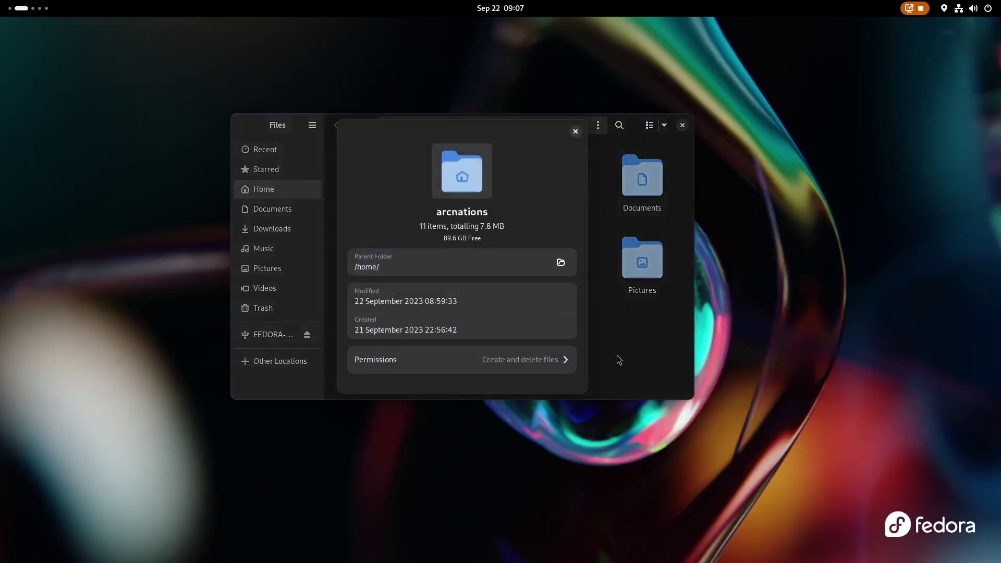
click(576, 131)
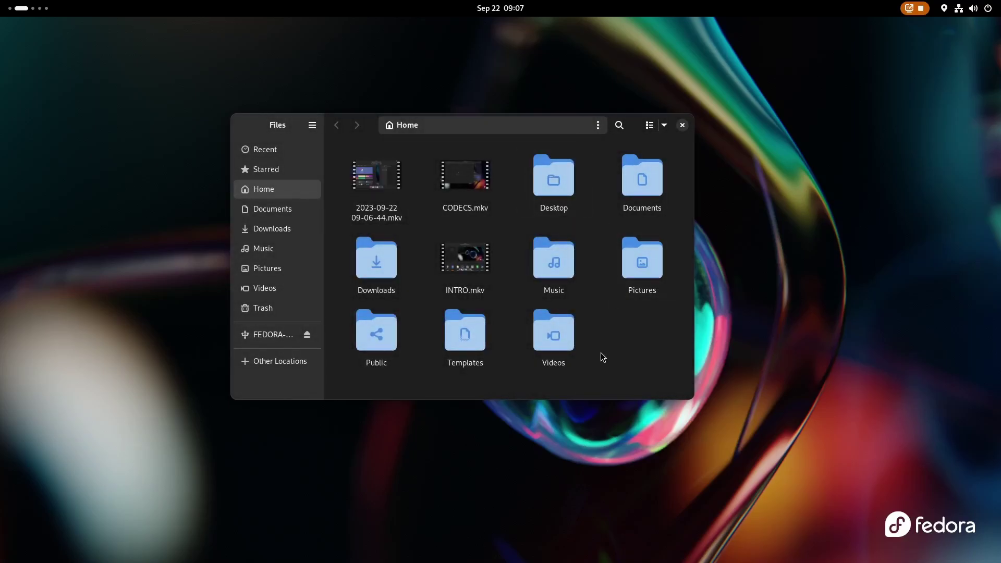
key(ctrl+n)
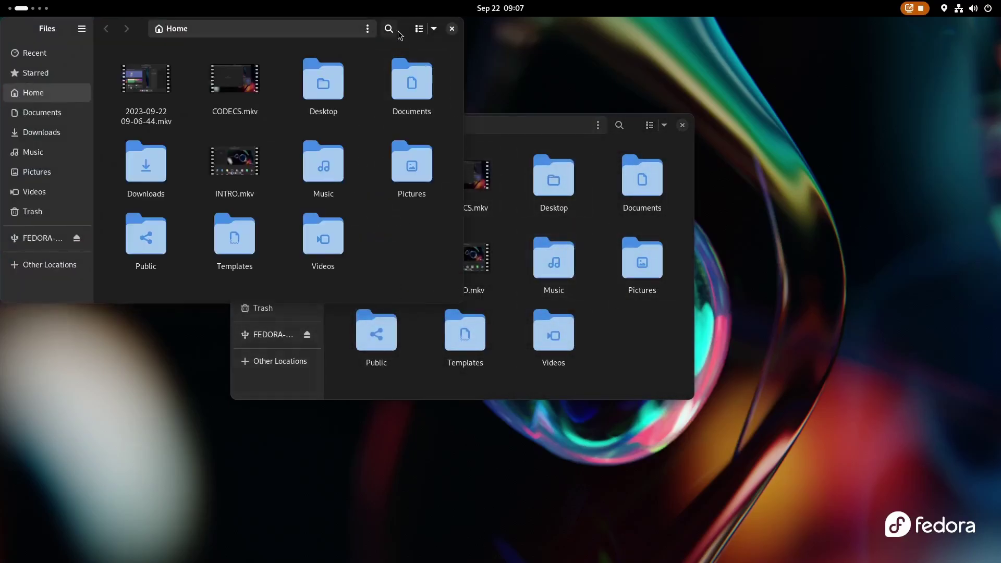
drag(400, 36, 767, 241)
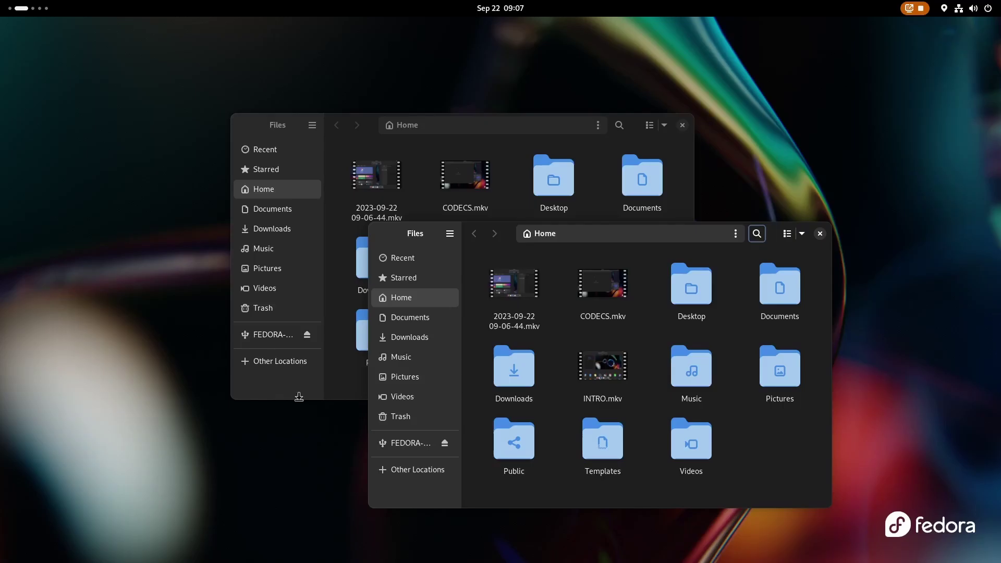
Screenshot the back Files window from its header bar menu and dismiss the notification
click(340, 395)
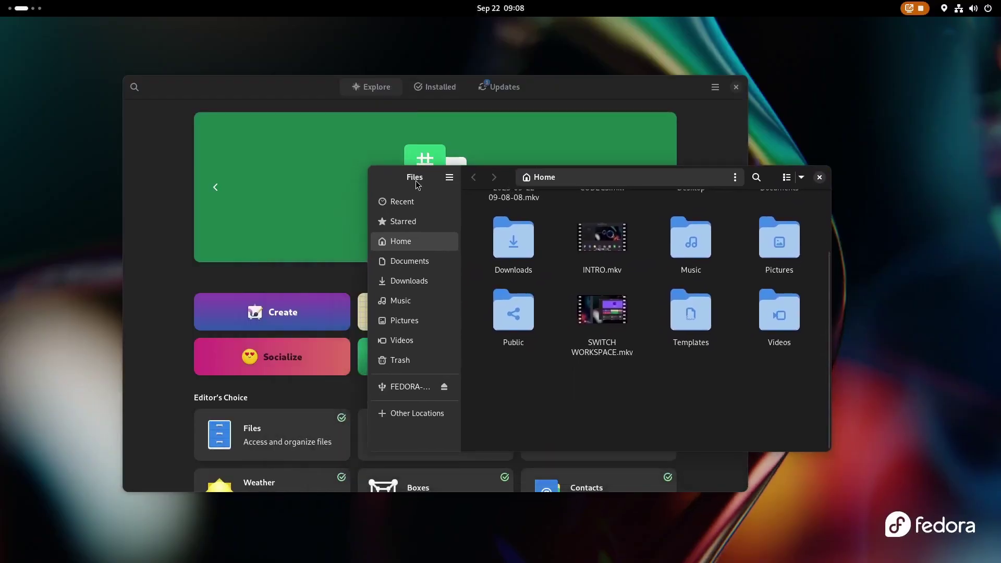
right_click(417, 184)
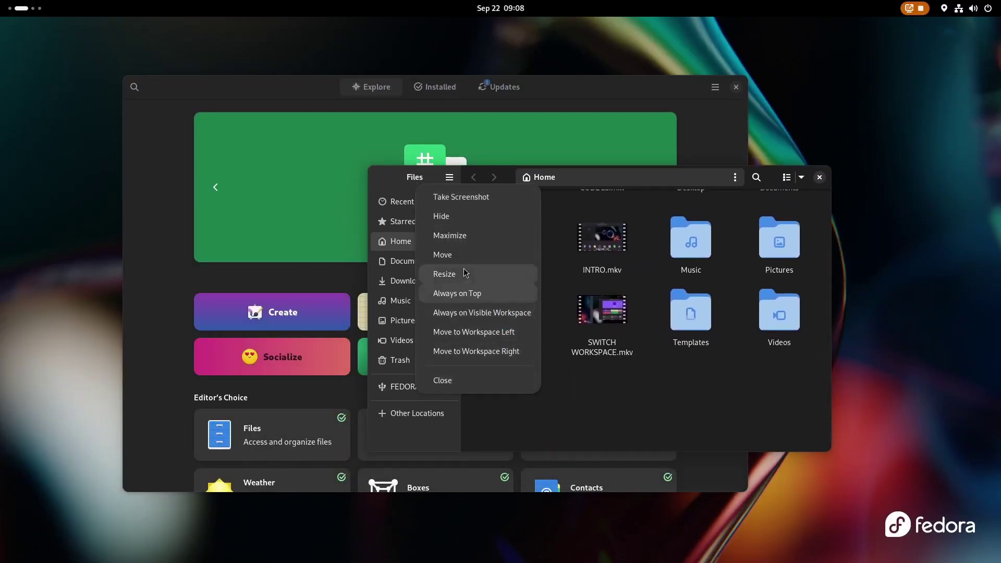
click(461, 196)
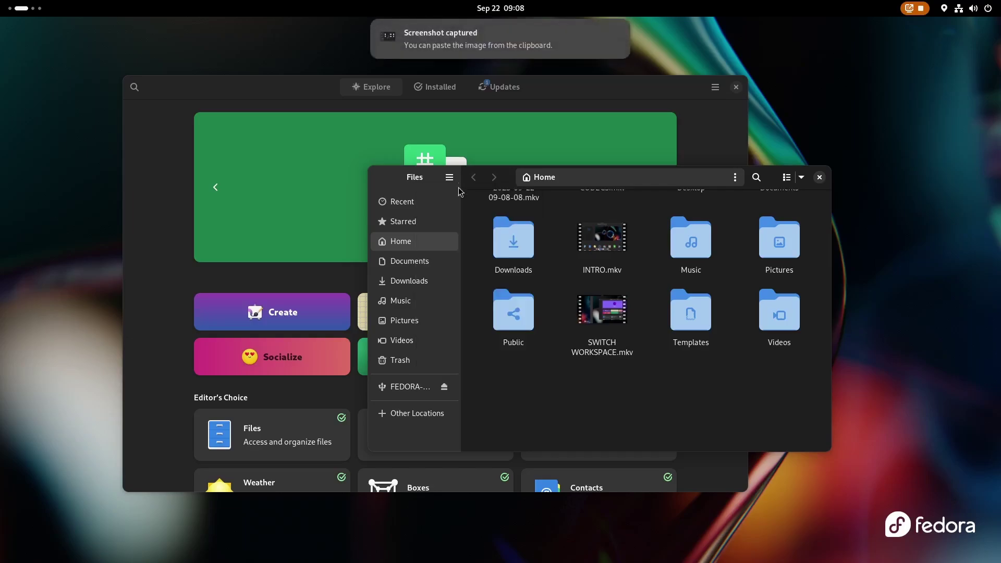
mouse_move(456, 50)
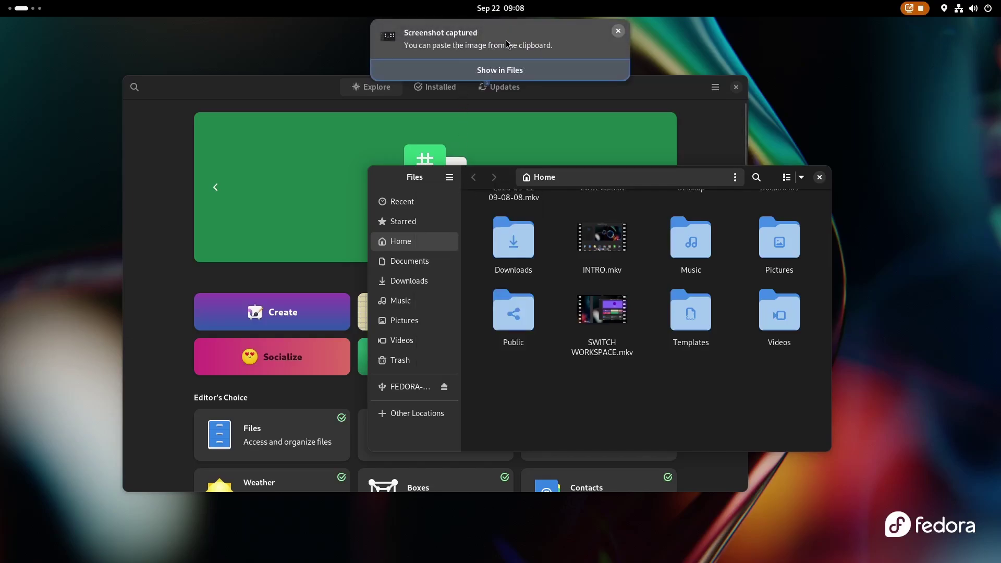
click(229, 94)
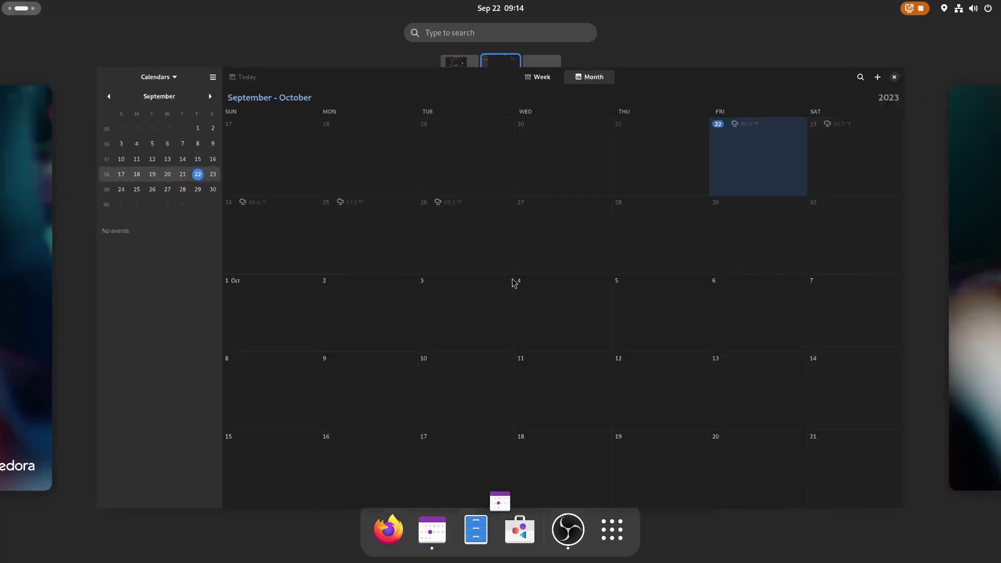
Bring up Calendar in month view, unmaximize it and move it right
click(514, 281)
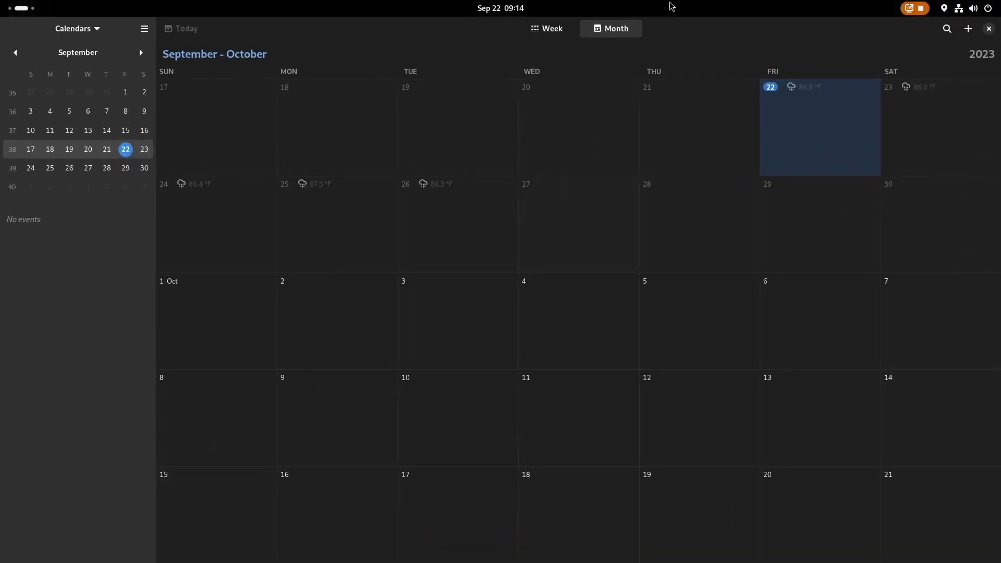
double_click(398, 39)
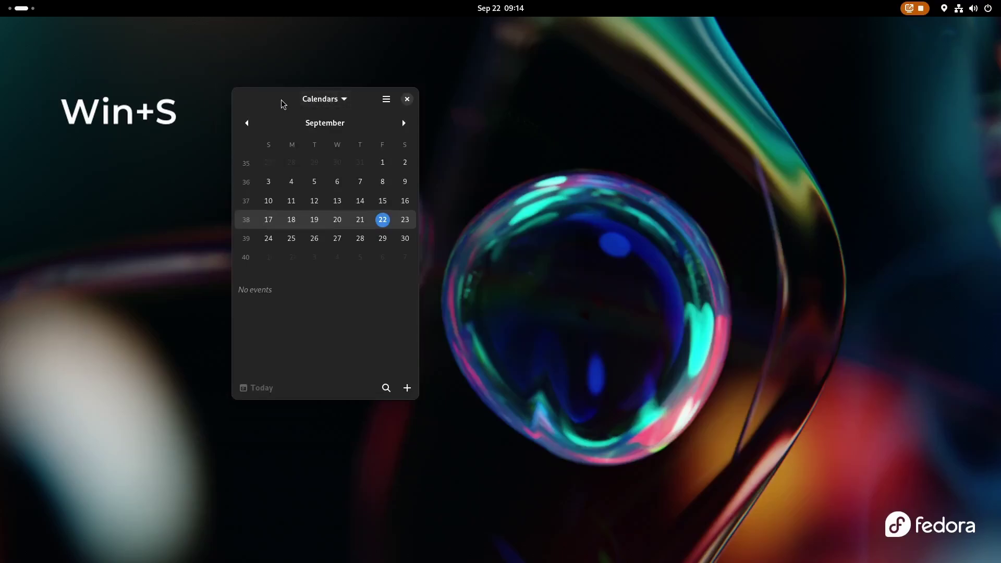
drag(281, 101, 562, 126)
Stop Amberol from the Background Apps list in Quick Settings
key(super+s)
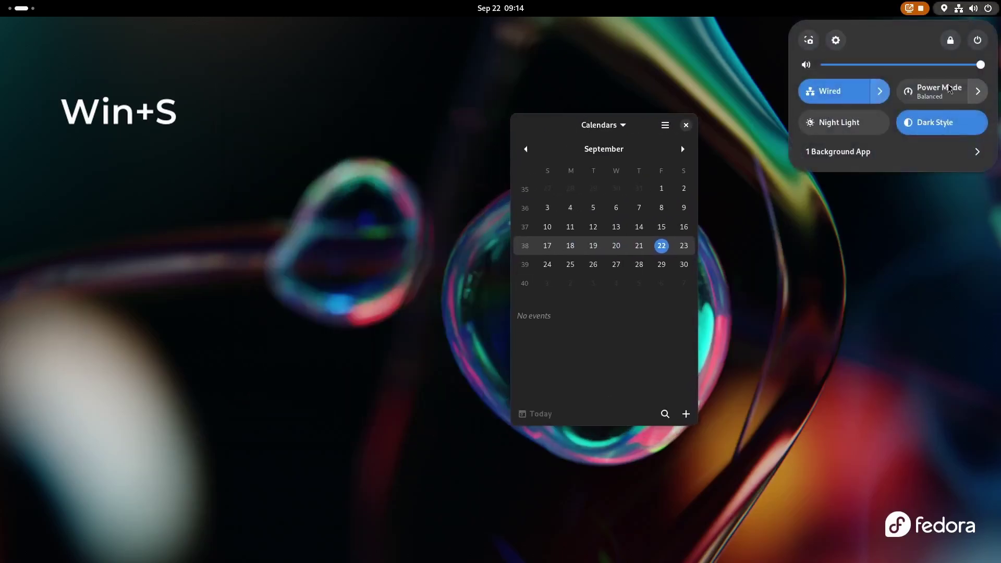
click(928, 152)
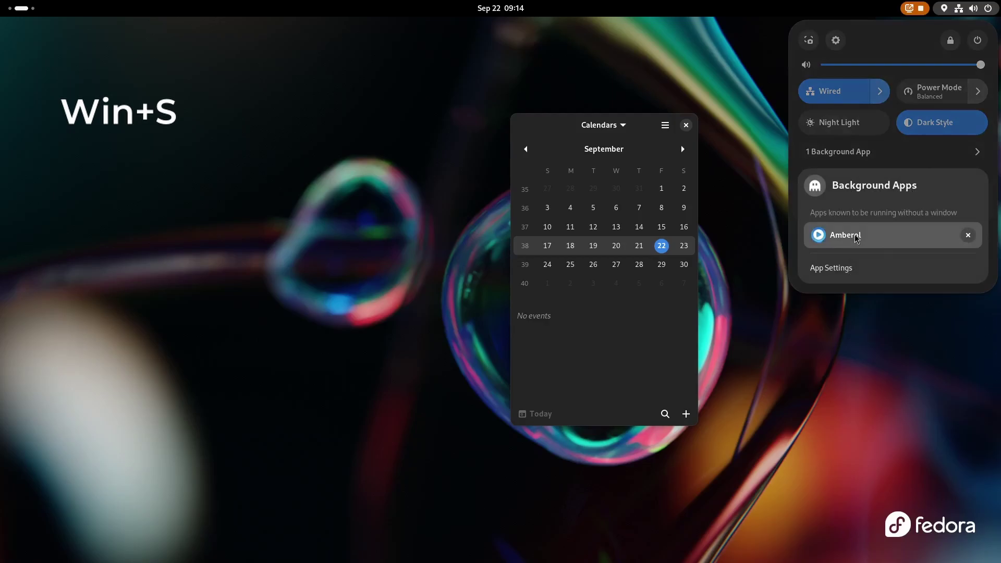
click(967, 235)
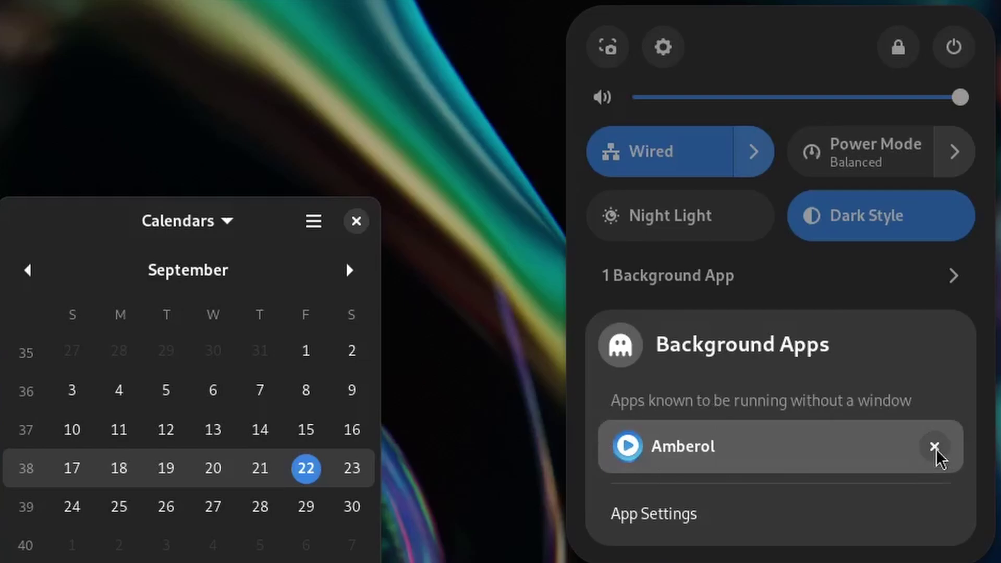
click(935, 449)
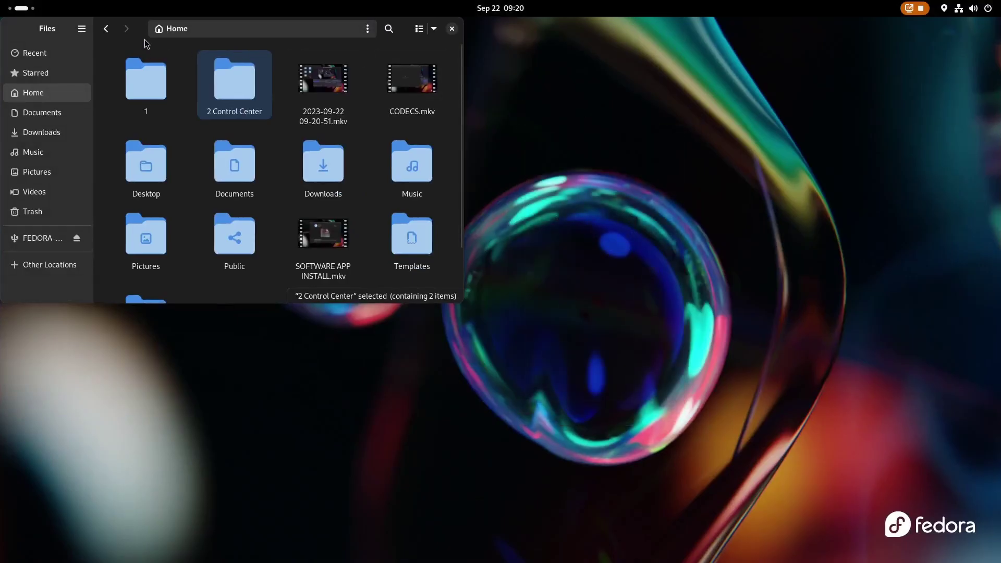
Move the Files window to the centre of the screen
drag(144, 39, 501, 197)
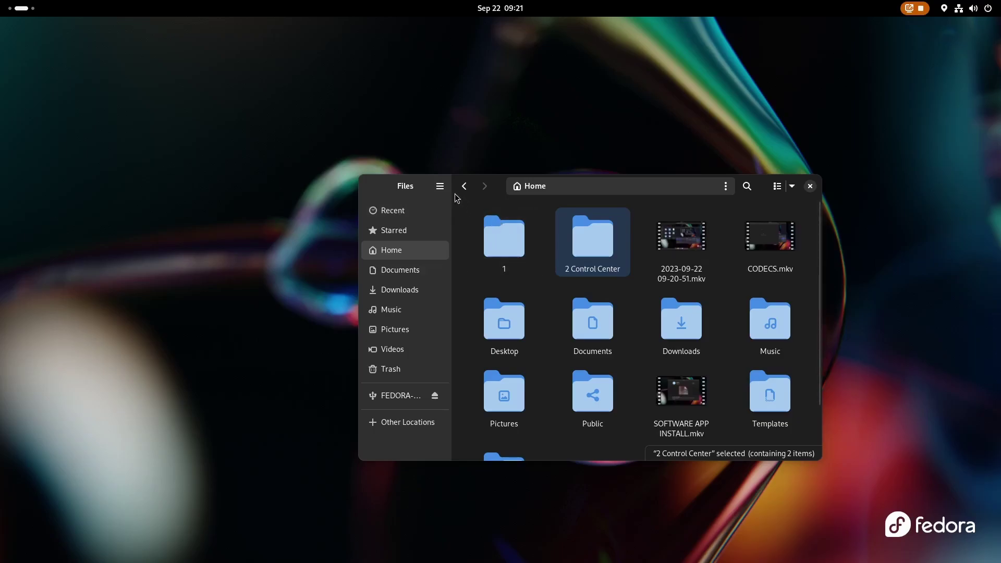
Select 1, 2 Control Center, CODECS.mkv and SOFTWARE APP INSTALL.mkv together in Home
click(439, 186)
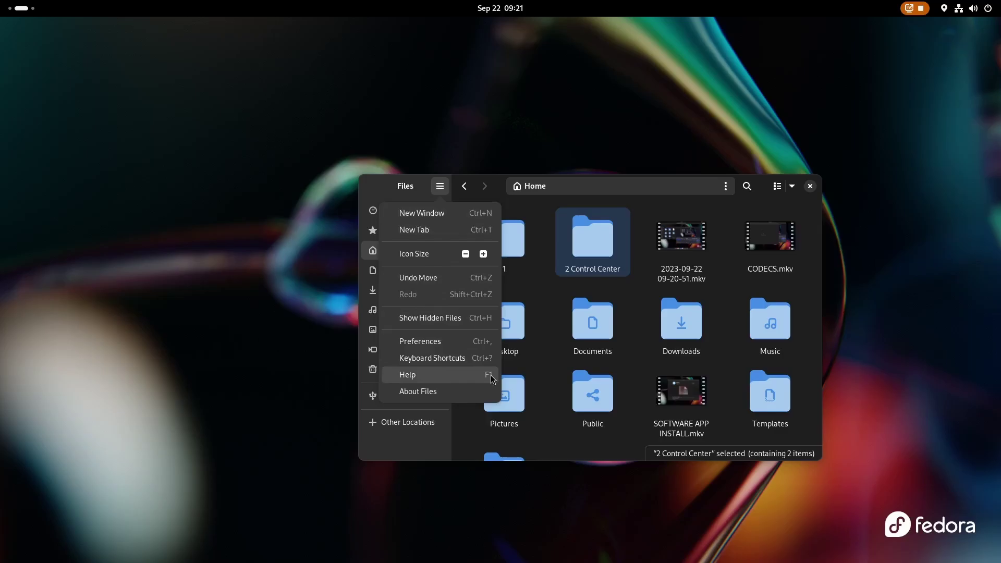
key(Escape)
click(488, 259)
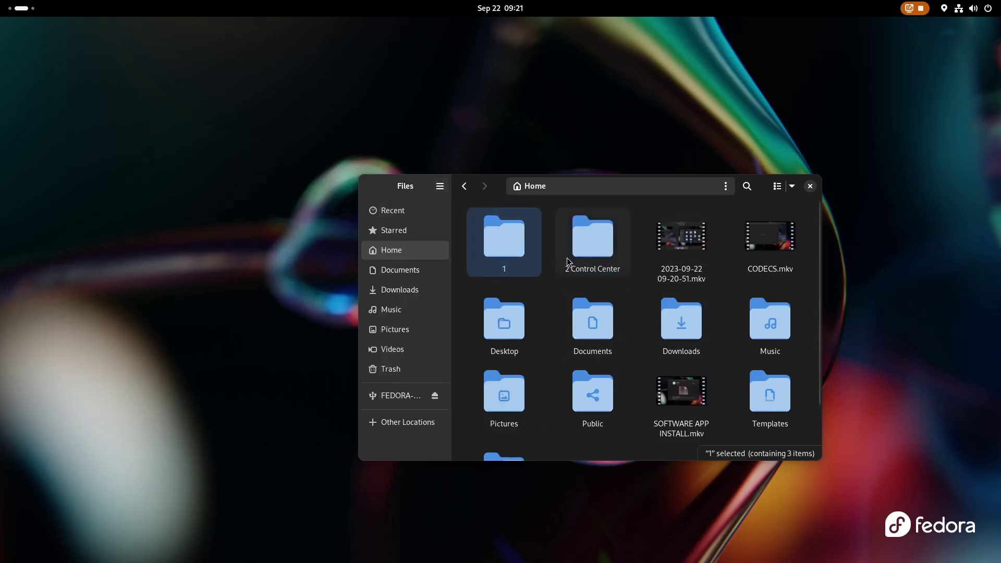
ctrl+click(587, 257)
ctrl+click(770, 240)
ctrl+click(681, 396)
scroll(702, 404, down, 2)
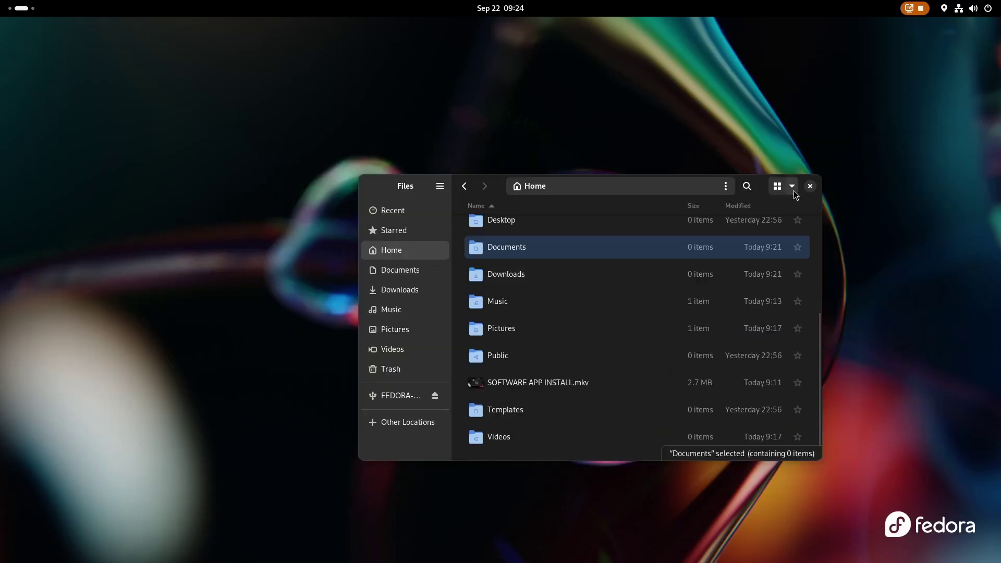
Reorder Owner after Size in Visible Columns, keeping the setting for all folders
click(791, 188)
click(785, 332)
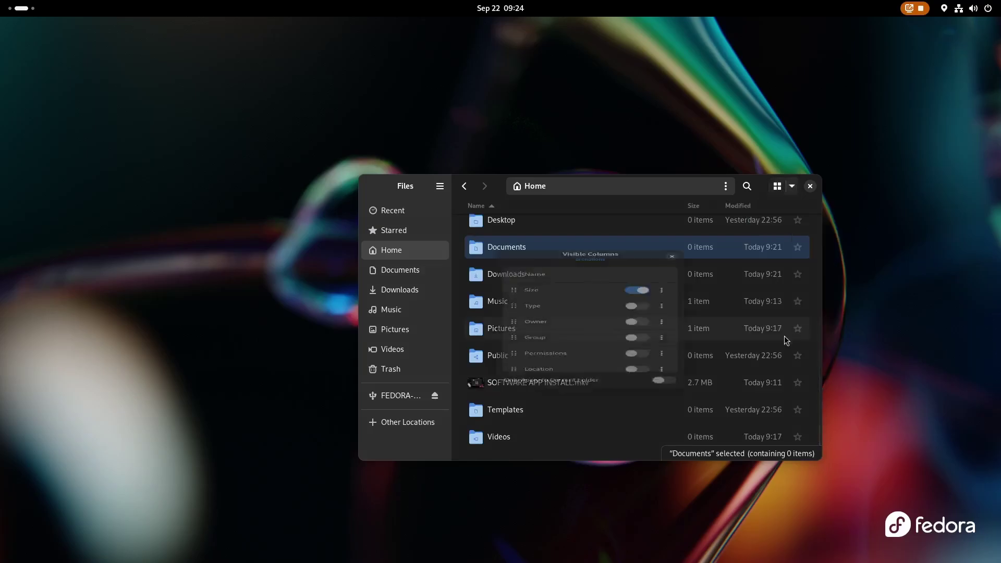
scroll(527, 312, down, 5)
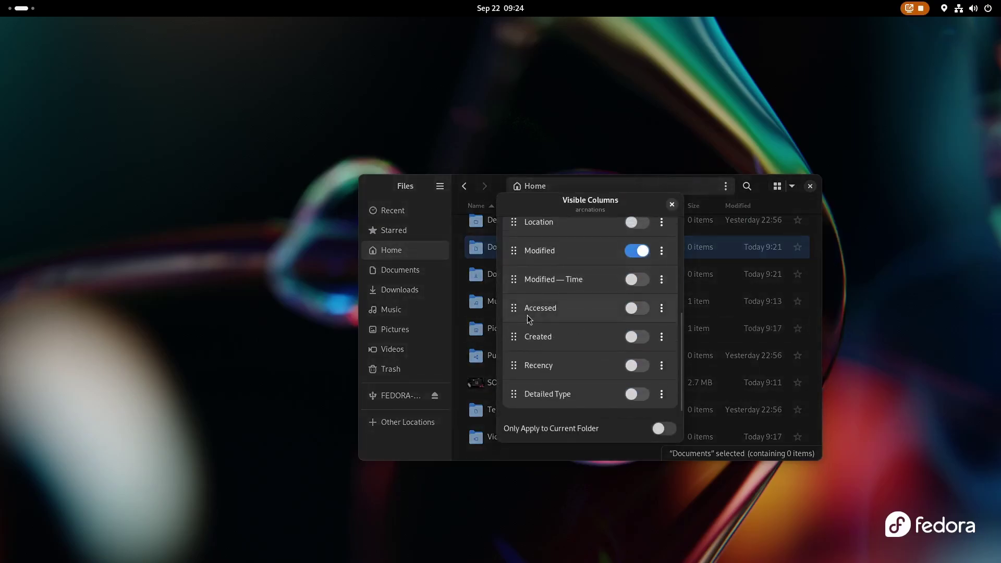
scroll(527, 315, up, 3)
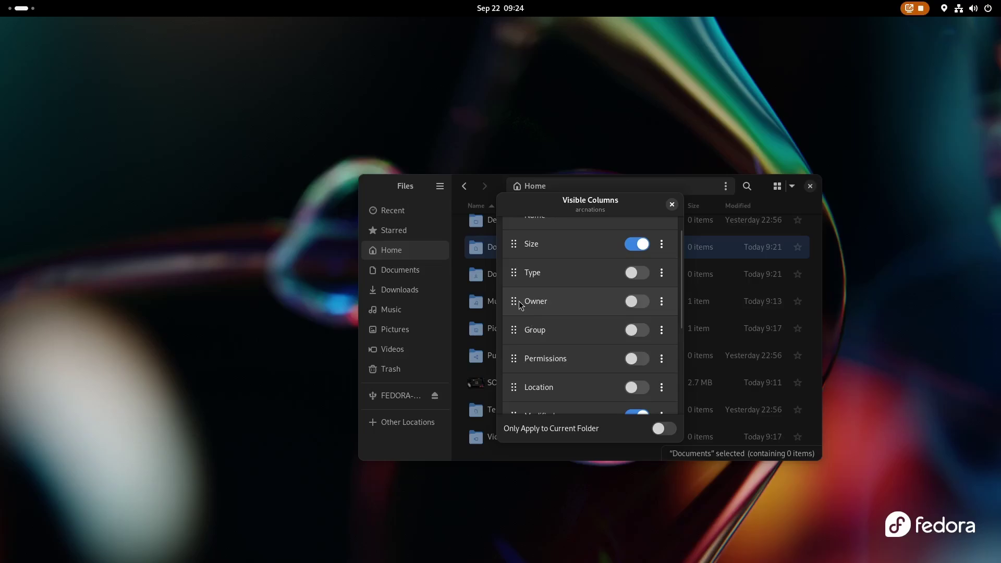
drag(518, 301, 521, 254)
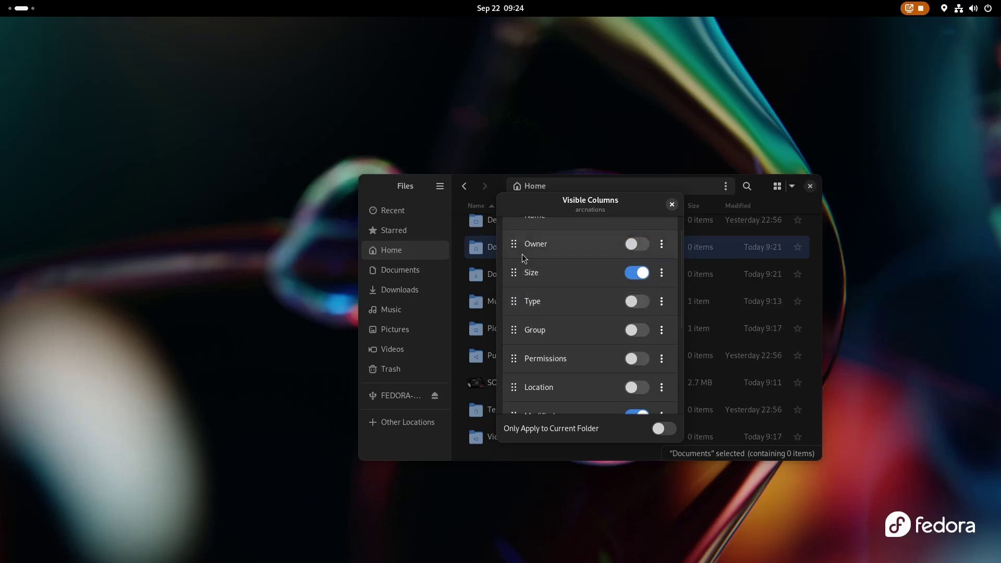
scroll(522, 315, up, 1)
drag(514, 298, 520, 263)
click(670, 428)
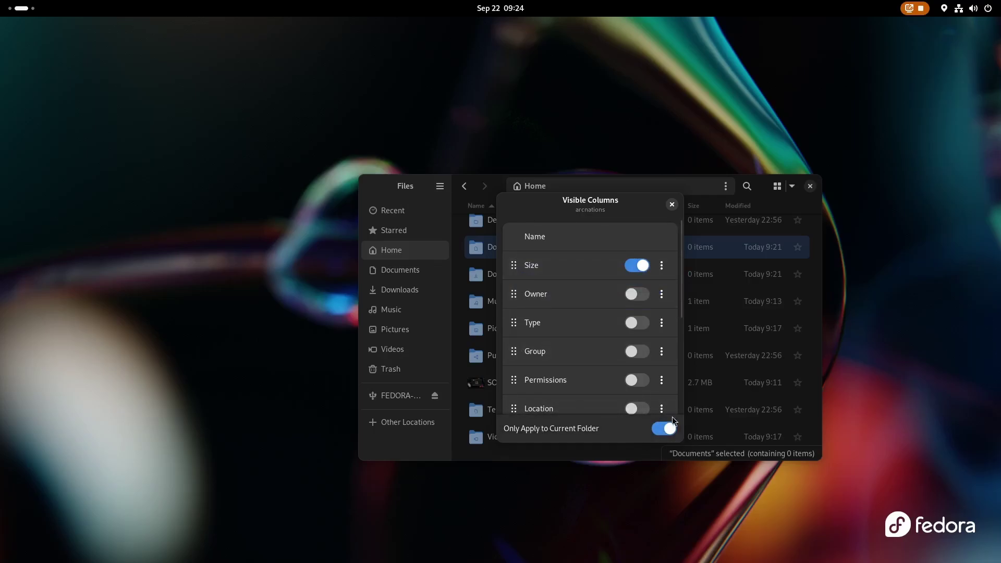
click(670, 428)
click(672, 205)
scroll(652, 293, up, 5)
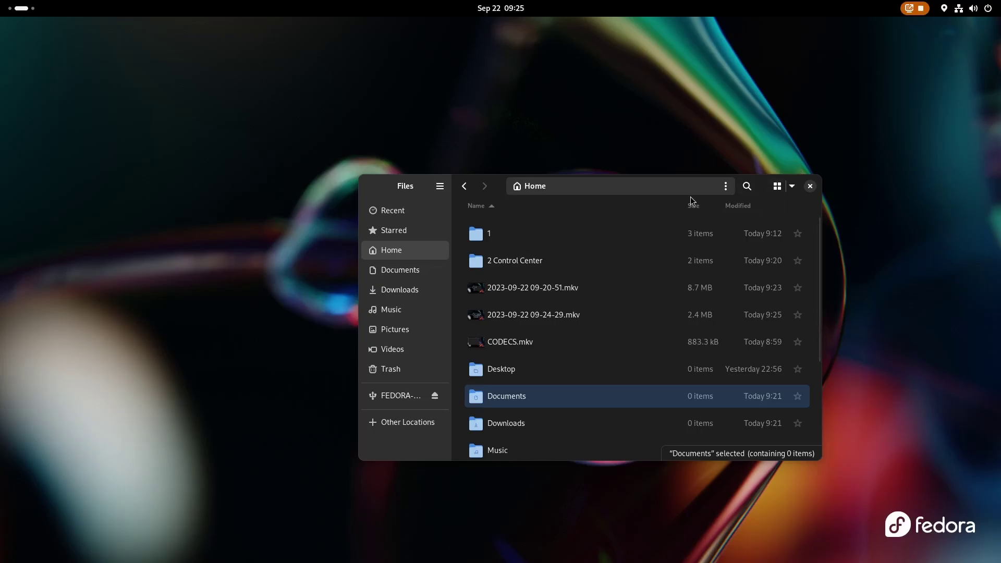
Search everywhere for 'bg', then for 'nautilus', which finds no results
text(bg)
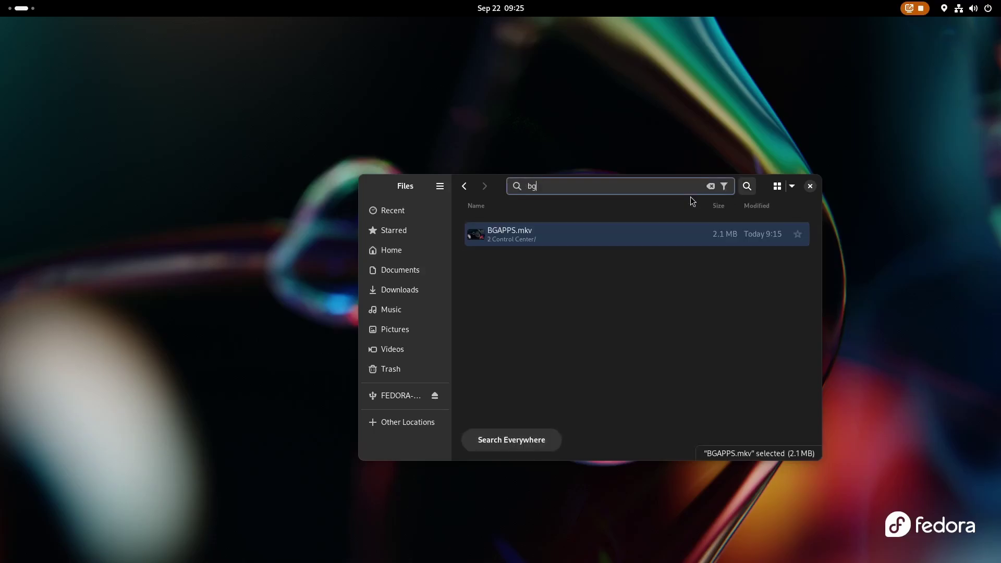
click(516, 450)
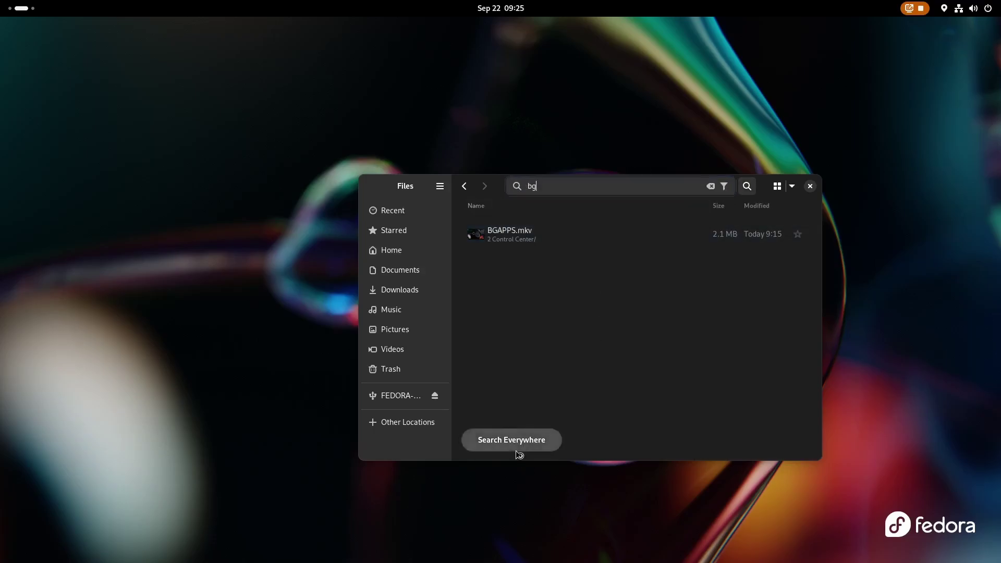
key(Escape)
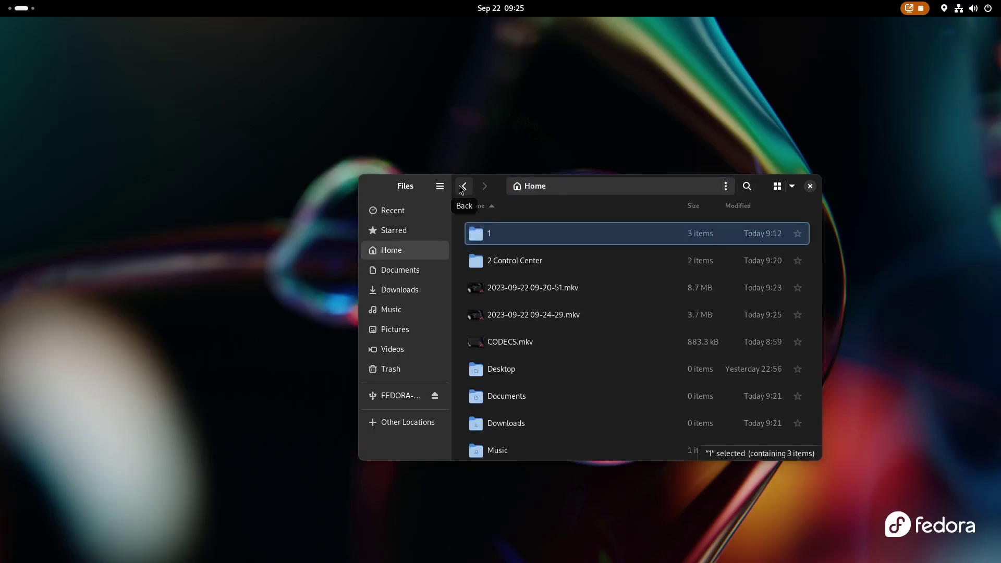
text(nauti)
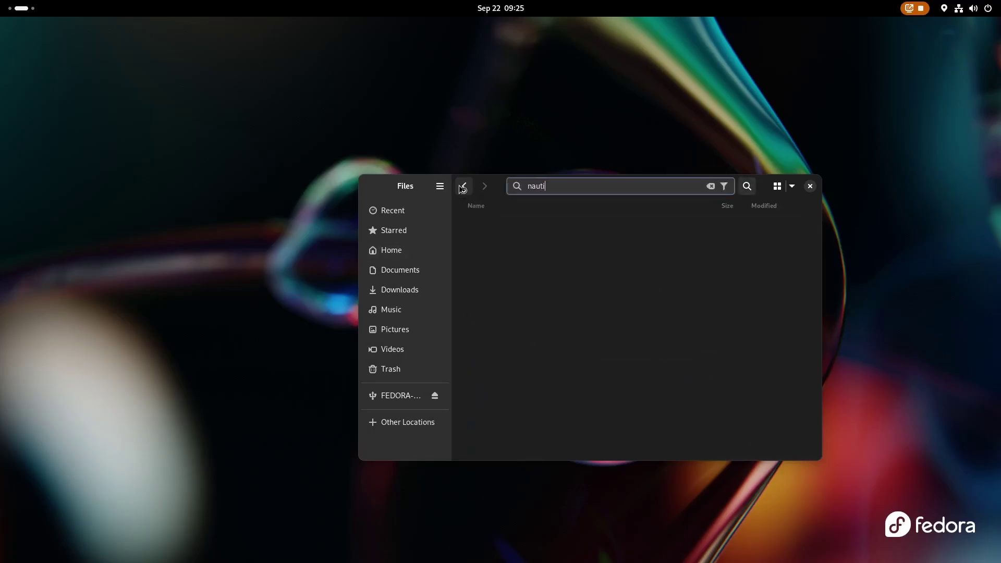
text(lus)
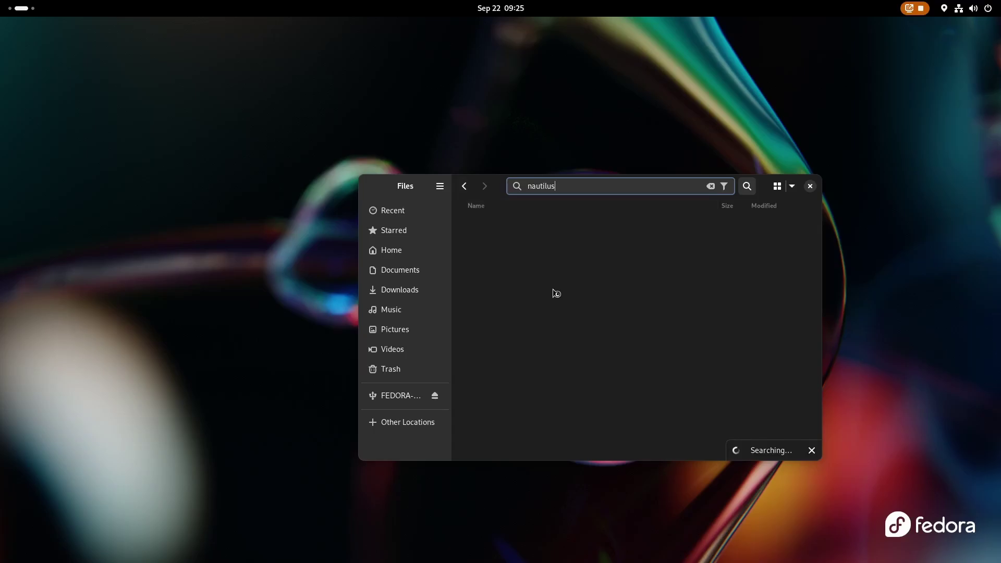
click(617, 392)
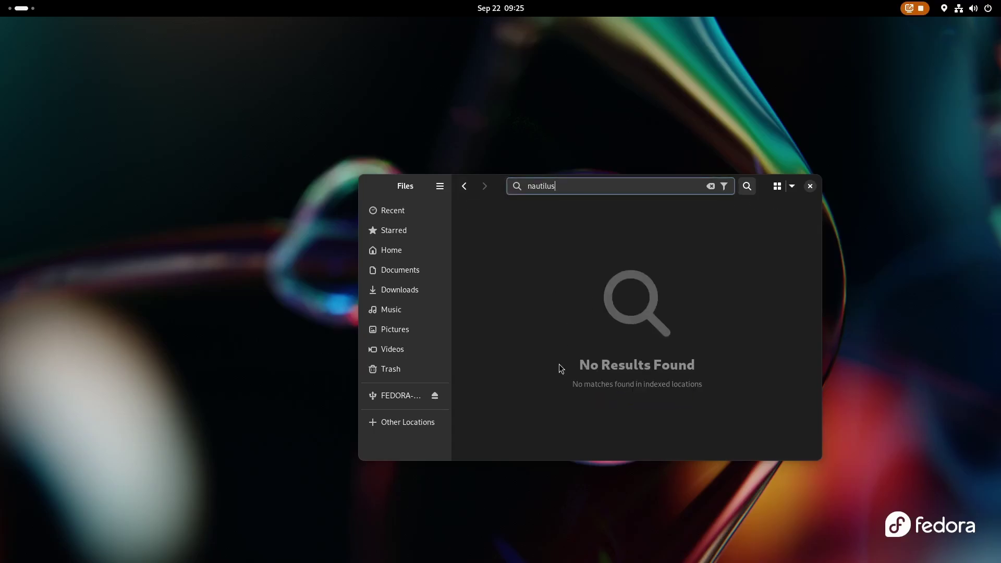
Leave the Files search, then scroll through the Settings sidebar
click(468, 191)
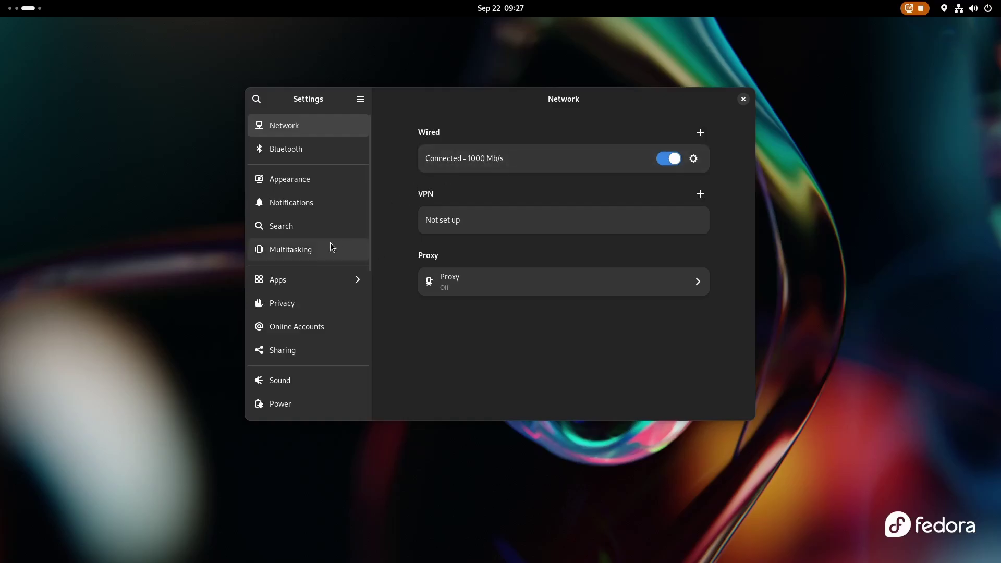
scroll(330, 243, down, 10)
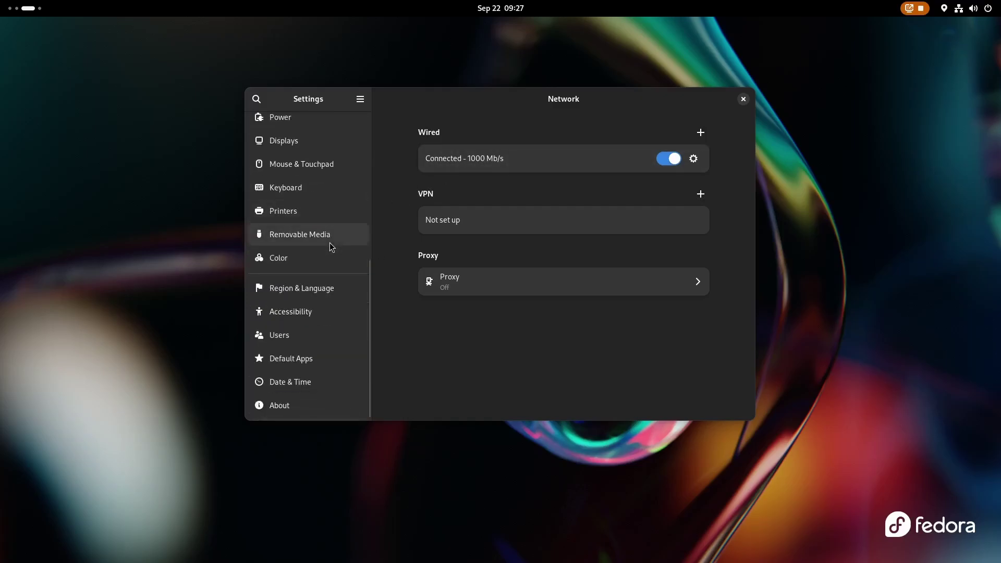
scroll(330, 243, up, 10)
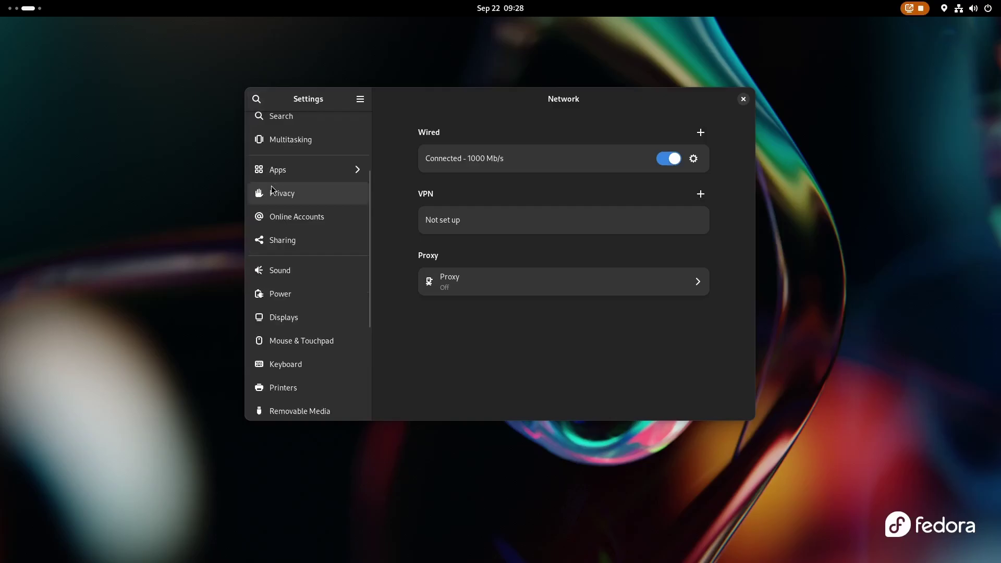
scroll(272, 186, down, 6)
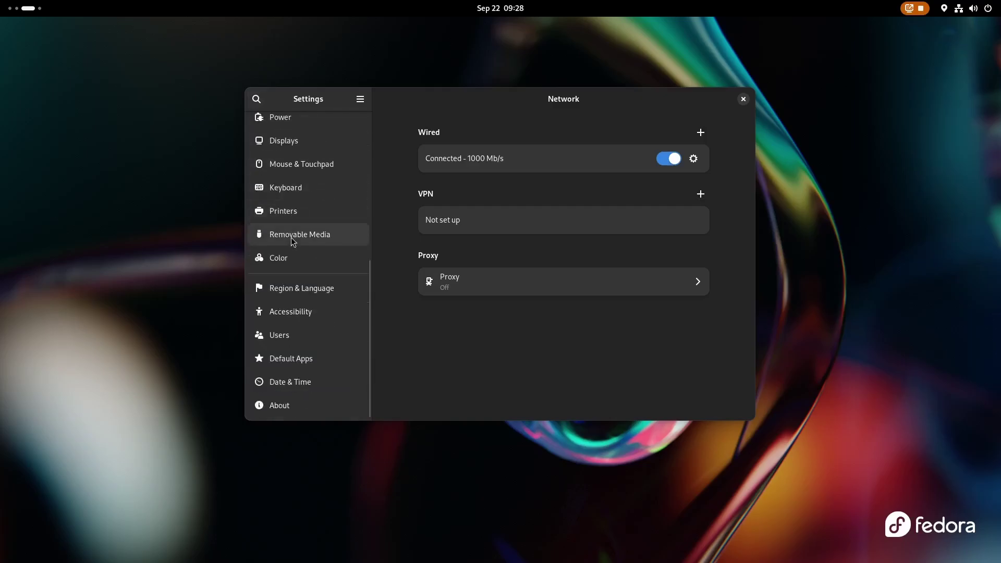
scroll(306, 308, up, 6)
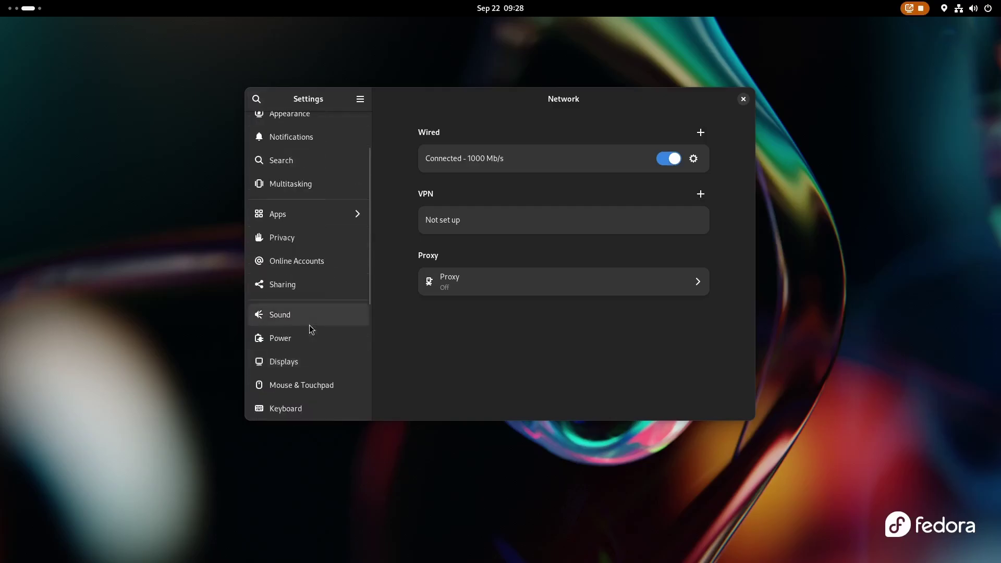
scroll(309, 324, up, 2)
Browse the Privacy pages Screen Lock, Location Services and File History & Trash
click(323, 276)
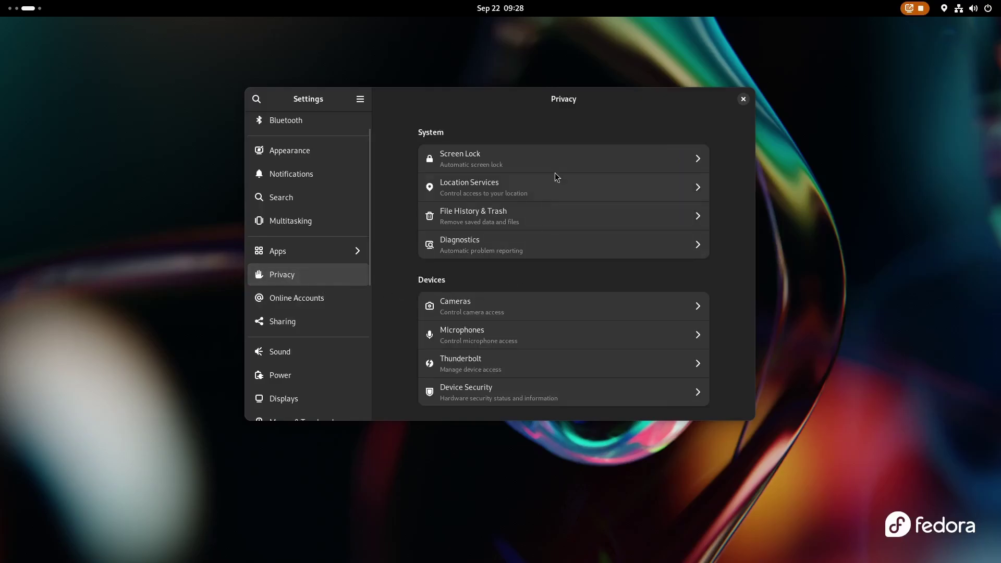
click(558, 154)
click(385, 100)
click(427, 188)
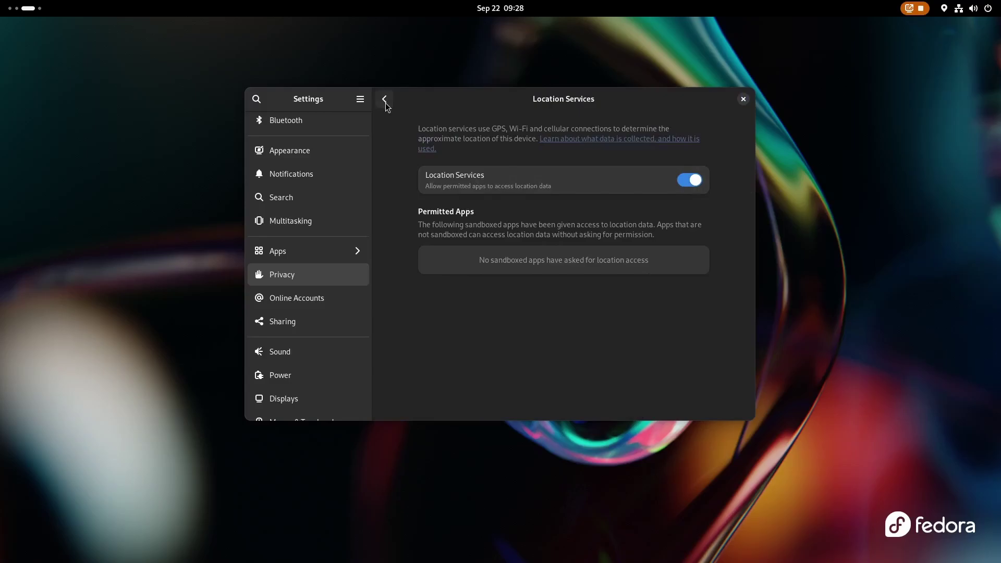
click(385, 101)
click(431, 228)
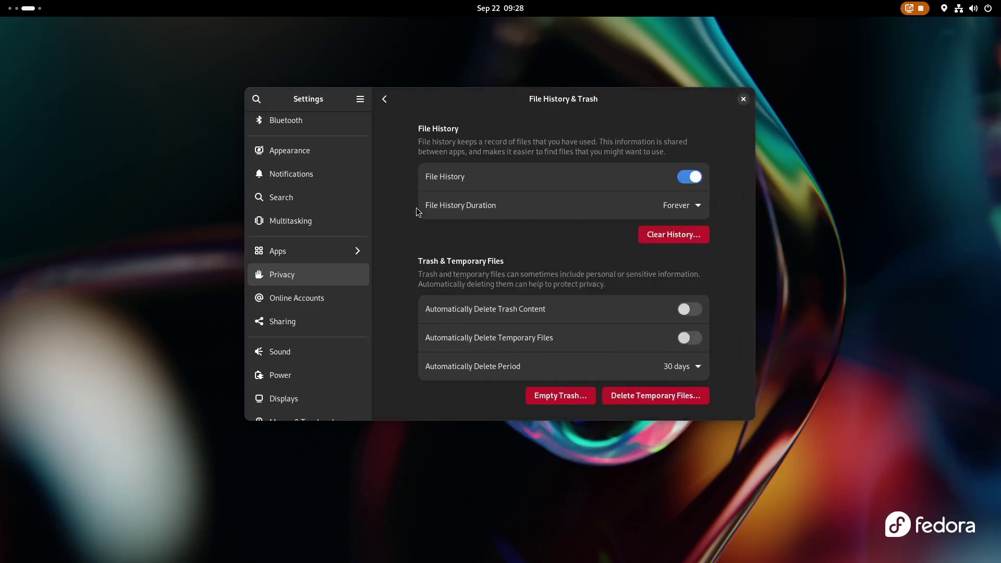
click(384, 99)
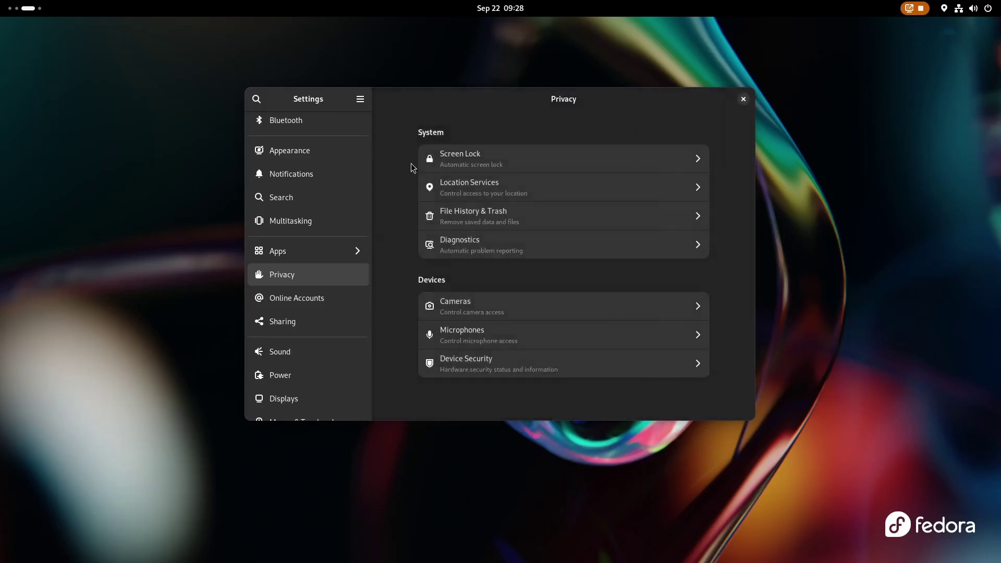
Browse the Diagnostics and Cameras privacy pages, then open Microphones
click(443, 248)
click(386, 107)
click(431, 302)
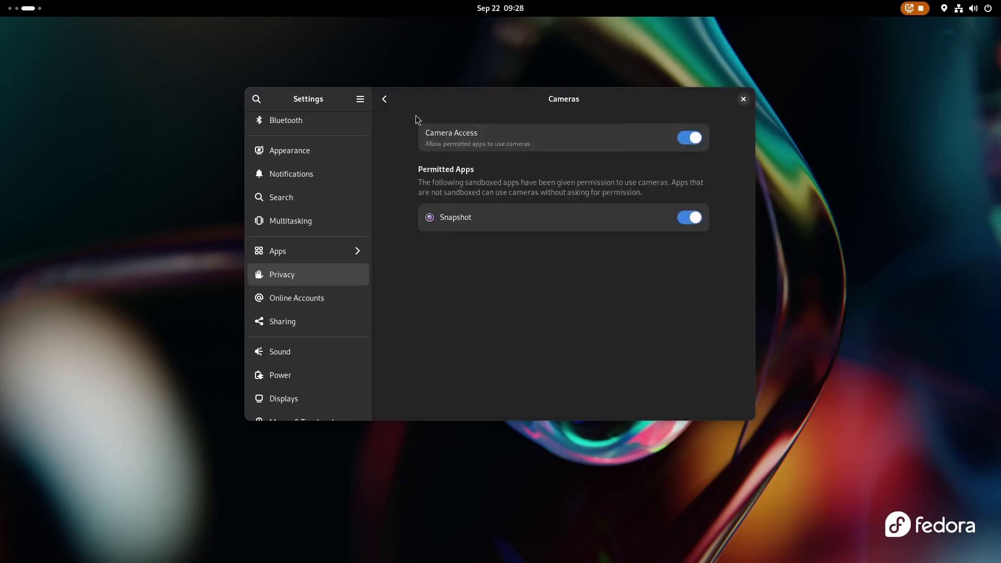
click(386, 99)
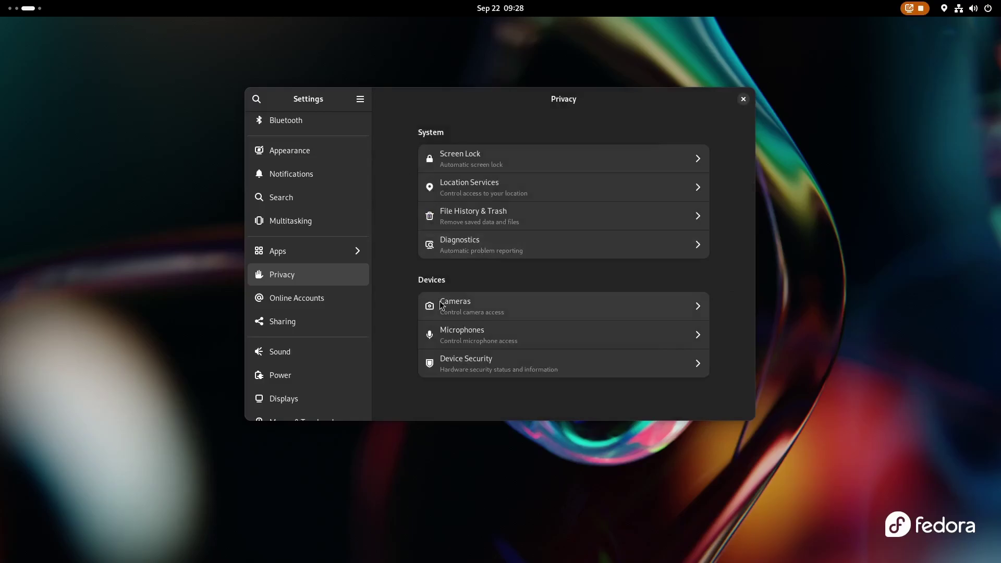
click(444, 317)
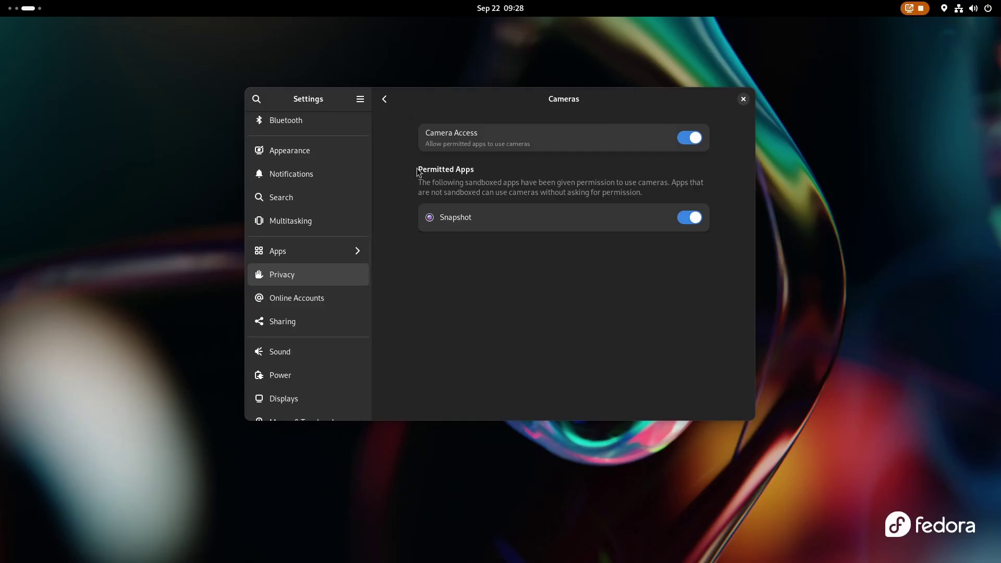
click(382, 99)
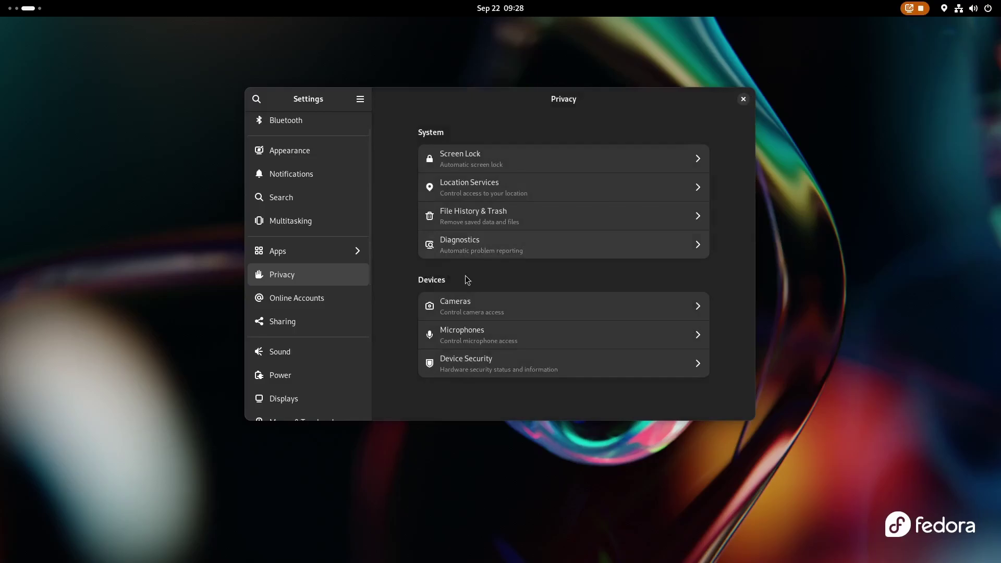
click(485, 347)
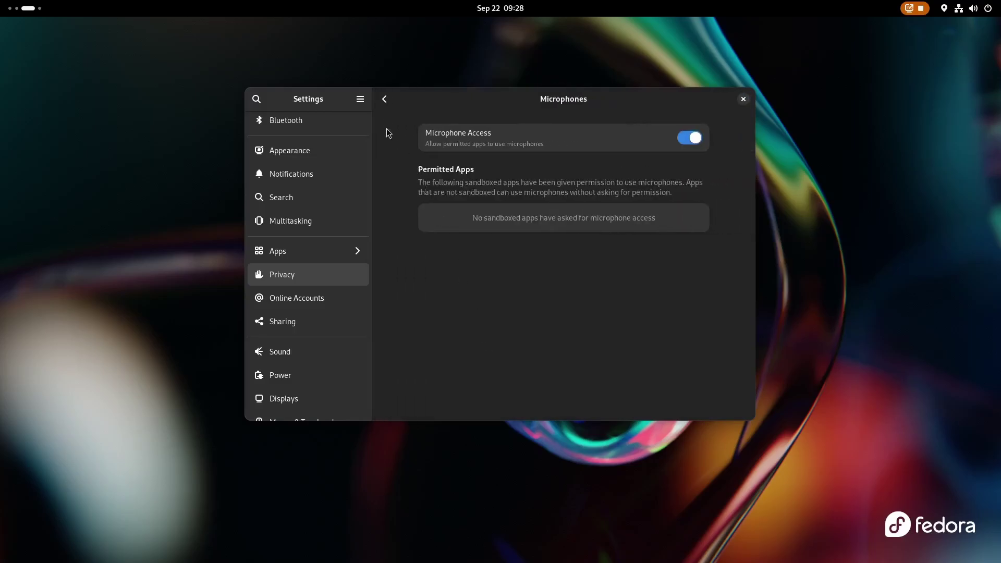
Return to Privacy, open Sharing and view the File Sharing dialog
click(384, 100)
scroll(292, 245, down, 3)
click(288, 246)
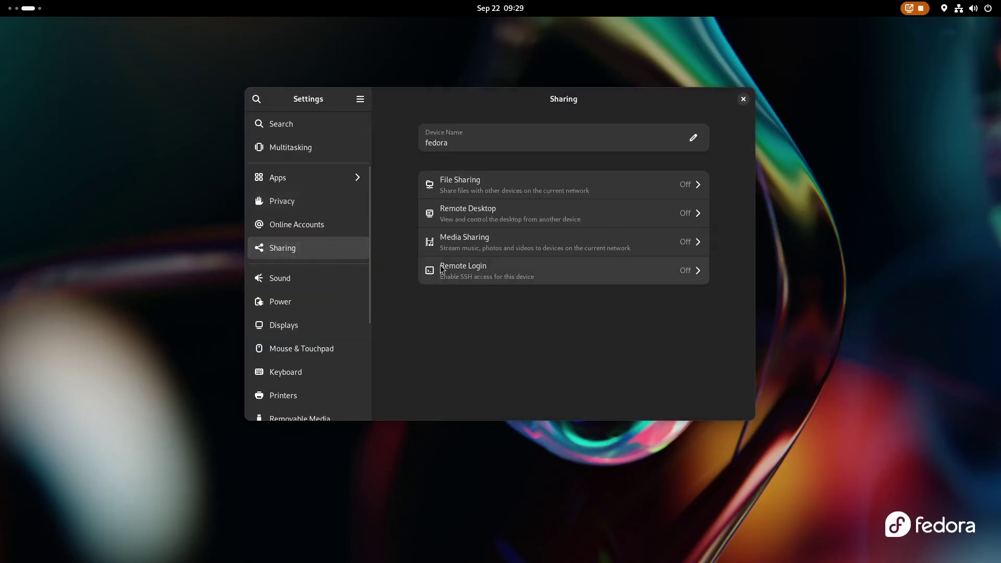
click(478, 185)
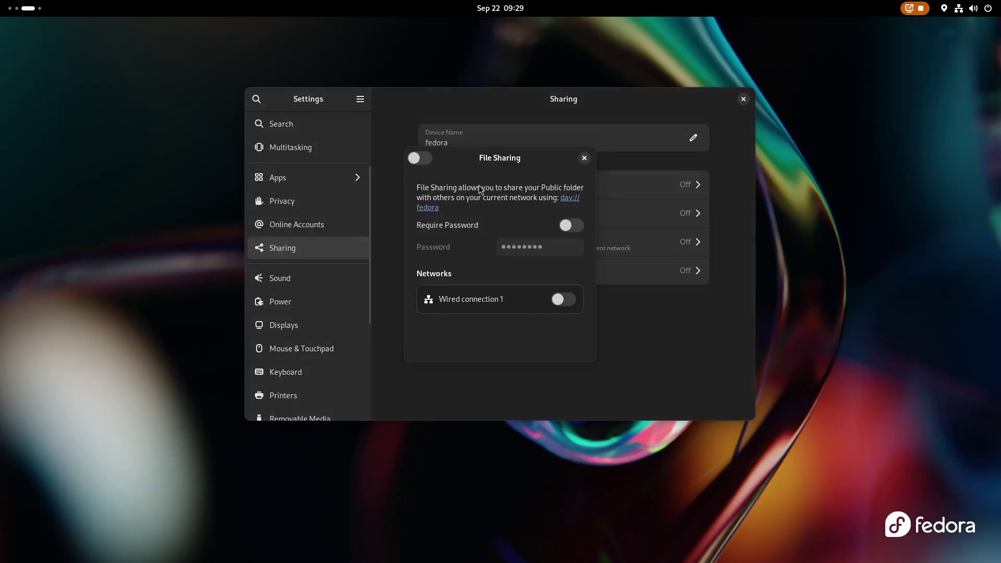
click(583, 158)
Check the Remote Desktop dialog, then open the Media Sharing settings
click(570, 210)
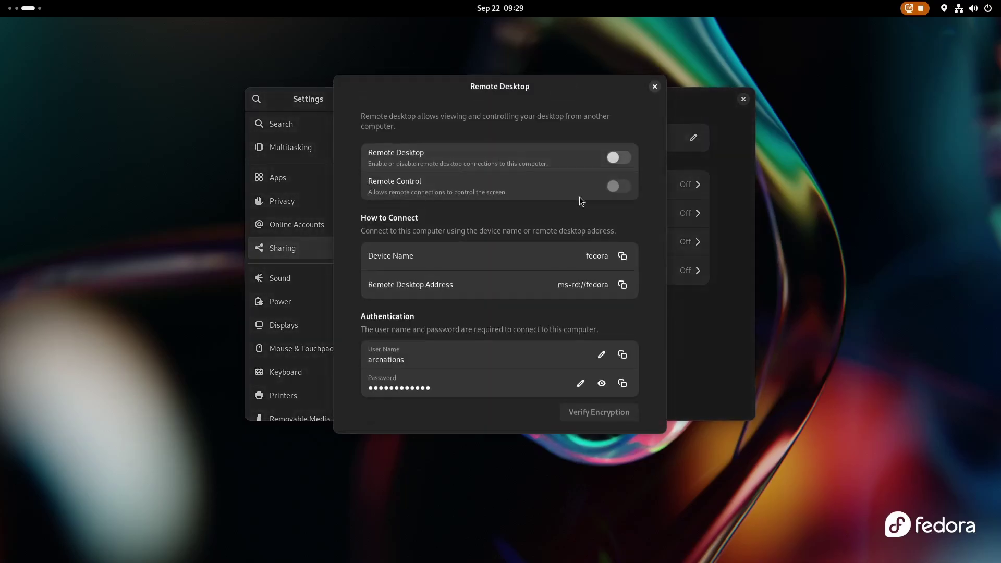
click(655, 87)
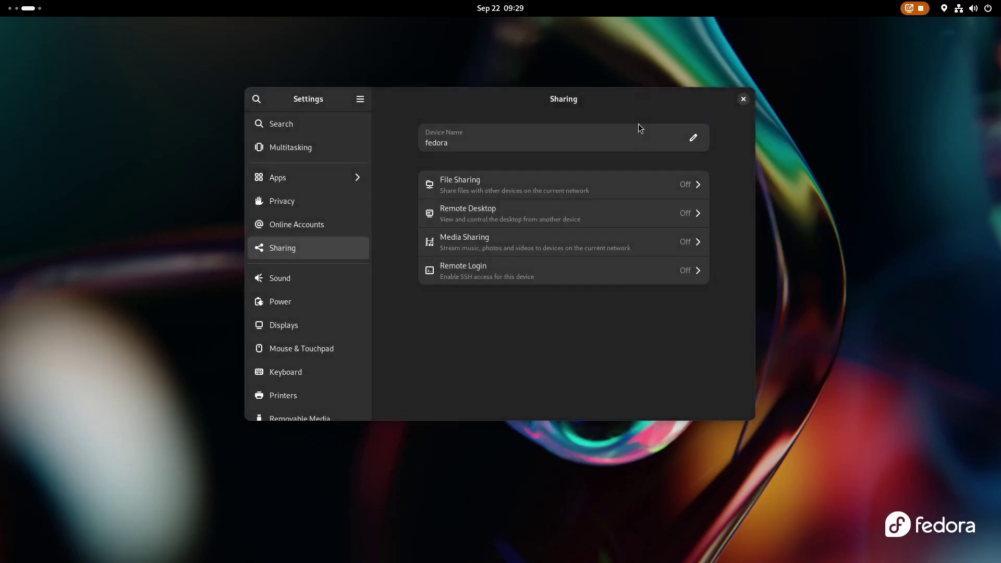
click(581, 240)
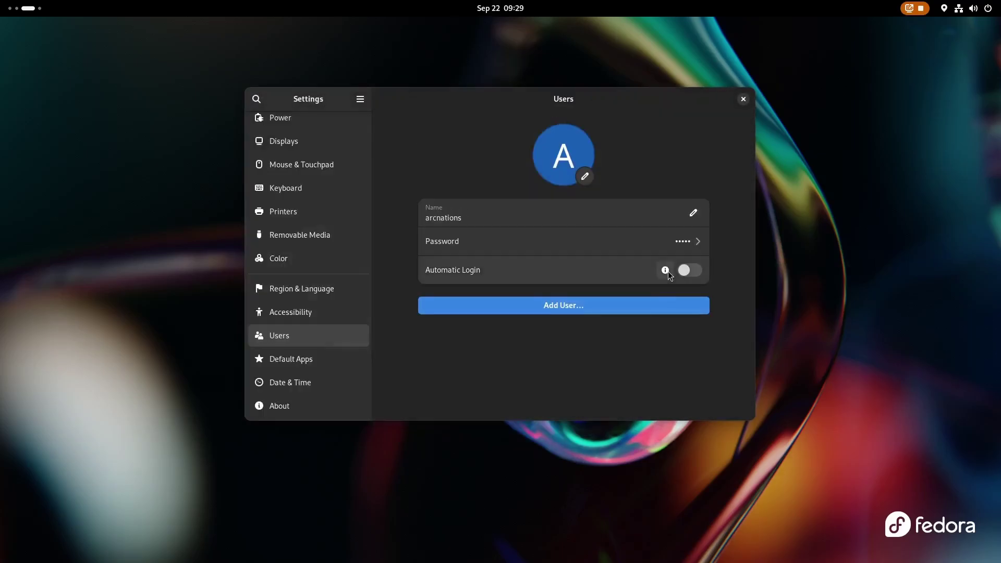
mouse_move(666, 272)
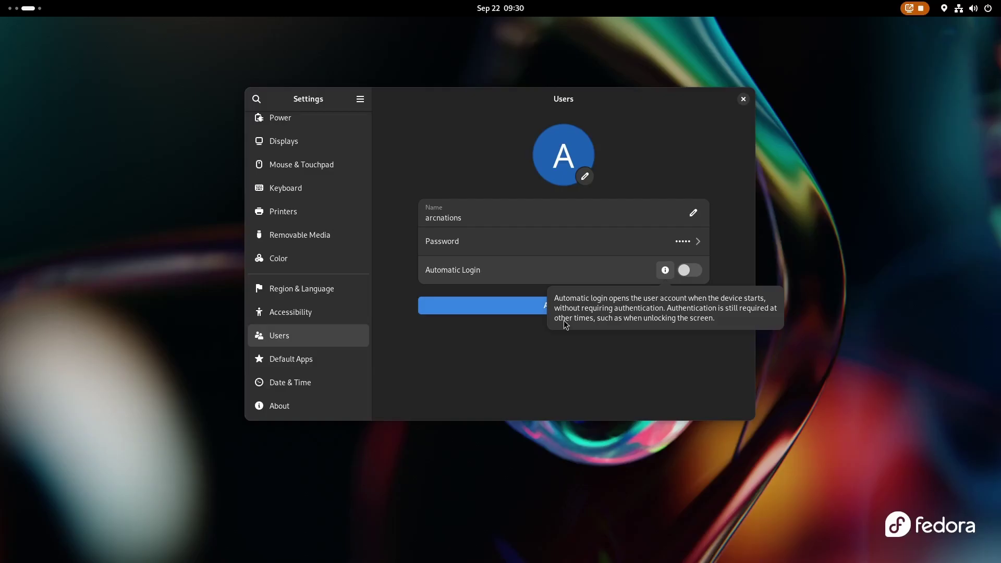
Dismiss the automatic login tip and search settings for 'displ' to open Displays
click(543, 385)
scroll(308, 261, up, 10)
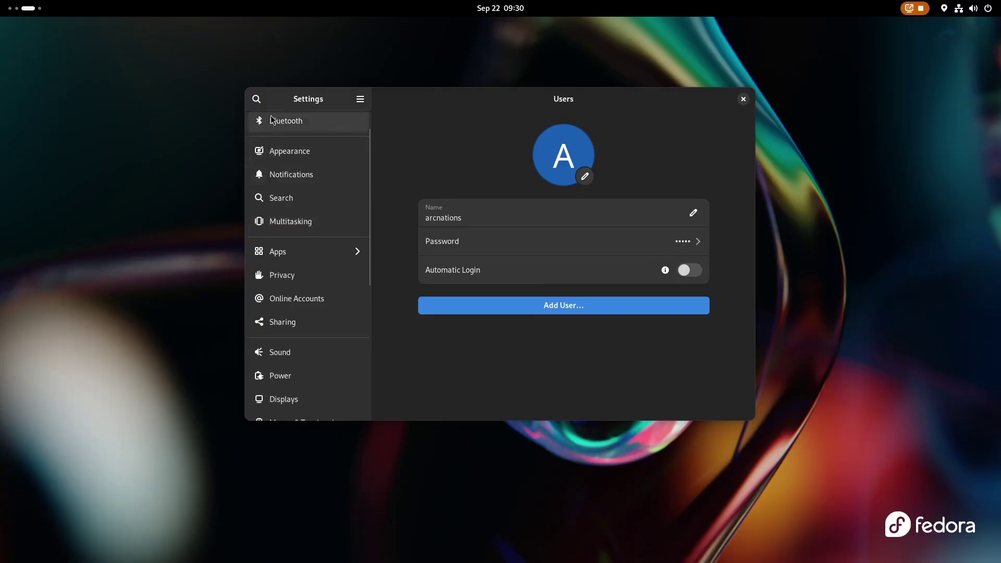
click(258, 100)
text(displa)
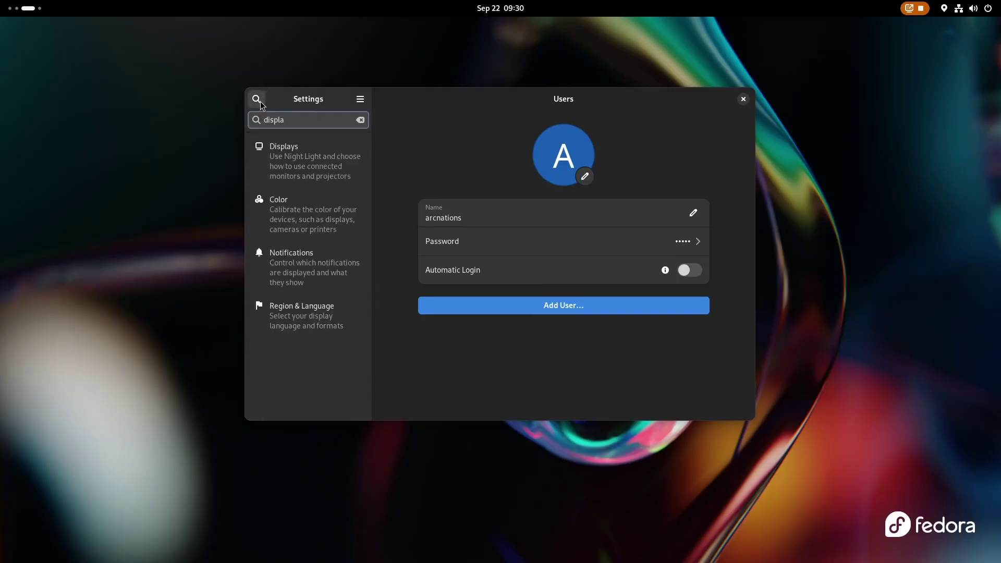
key(Return)
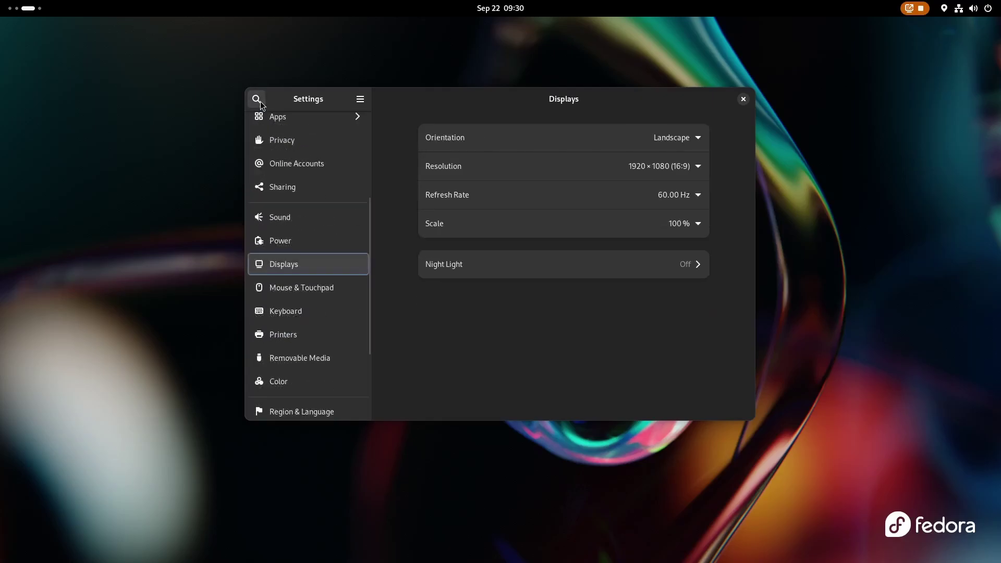
Set the display refresh rate to 74.97 Hz
key(Down)
key(Down)
key(Return)
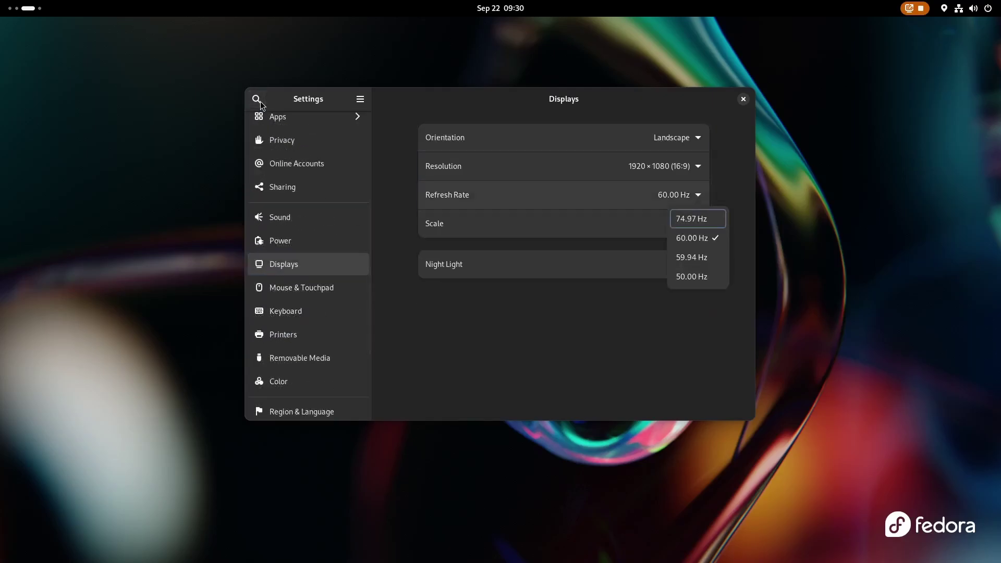
key(Down)
key(Up)
key(Down)
key(Down)
key(Down)
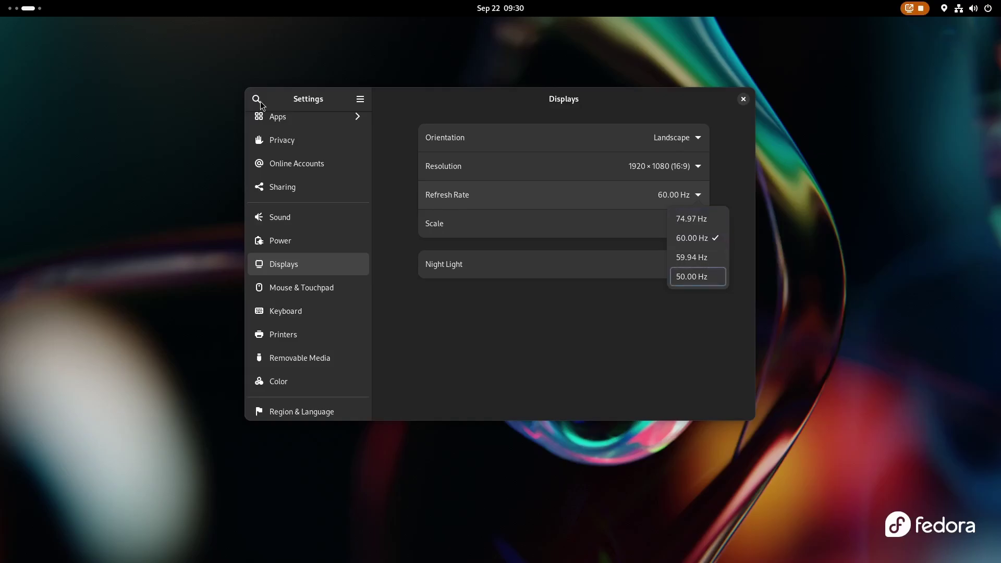
key(Up)
key(Up)
key(Up)
key(Return)
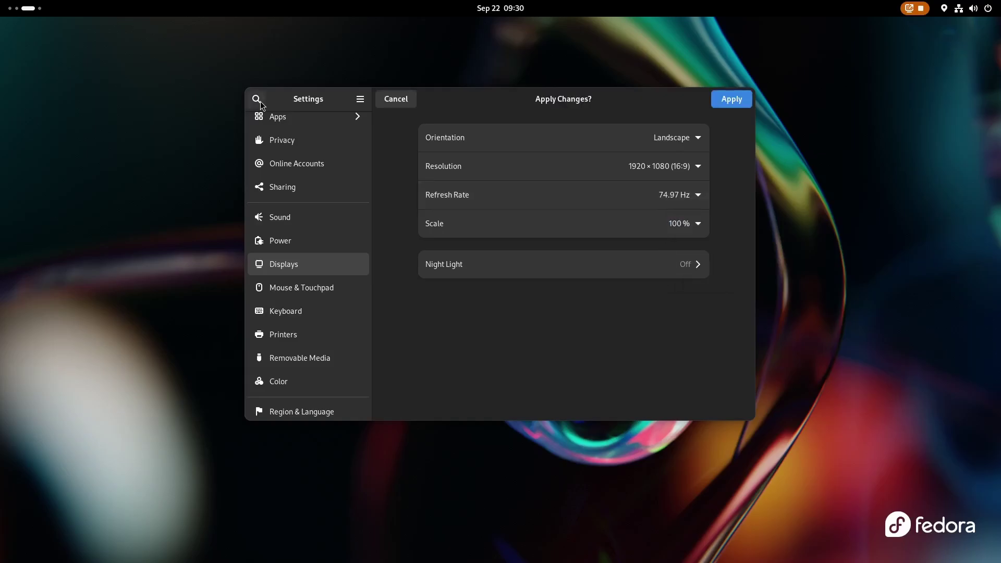
Show the About page with the system information
scroll(288, 398, down, 3)
click(288, 402)
scroll(447, 245, down, 1)
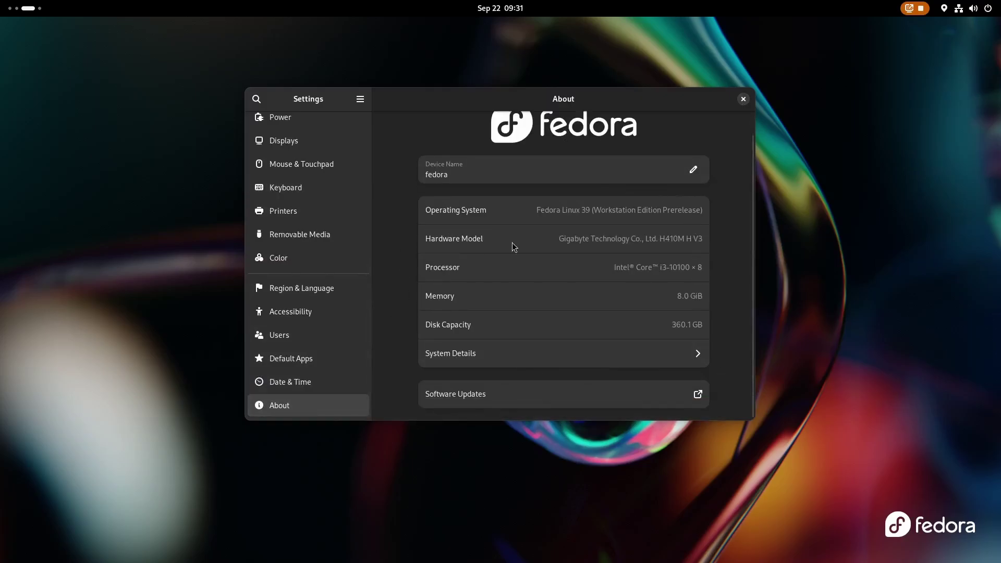
Open System Details, try selecting the kernel and Wayland text, then copy all details
click(492, 356)
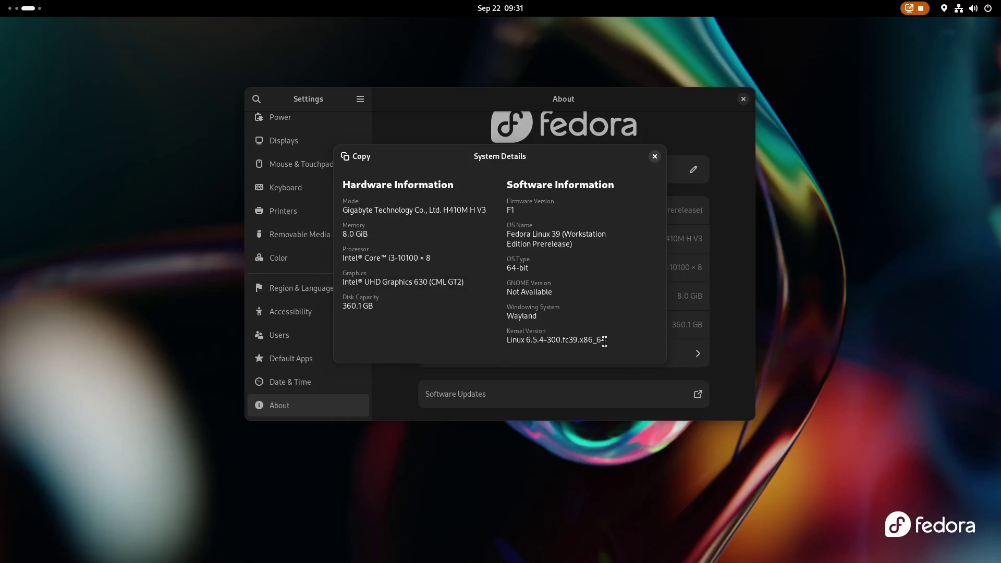
drag(604, 341, 473, 324)
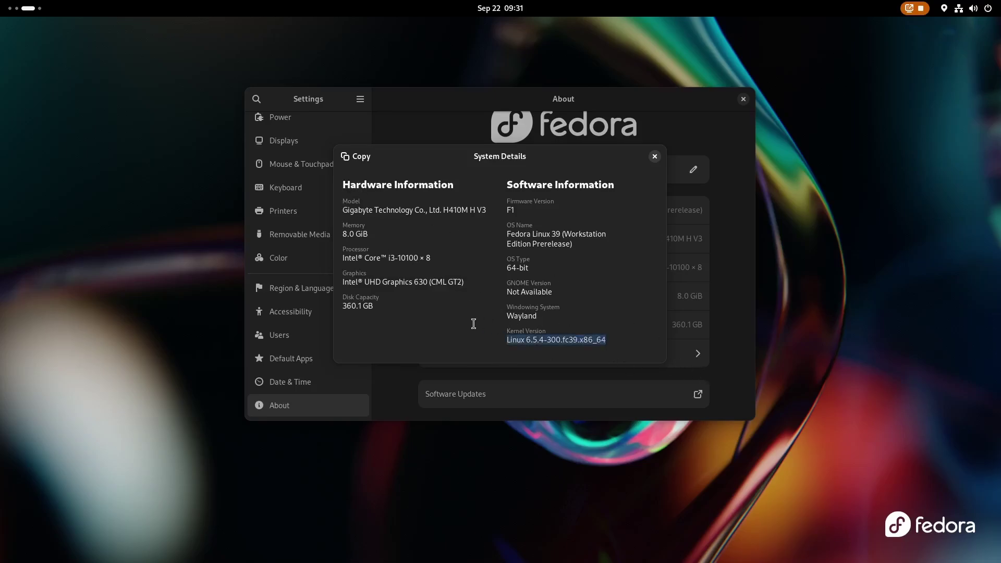
double_click(518, 316)
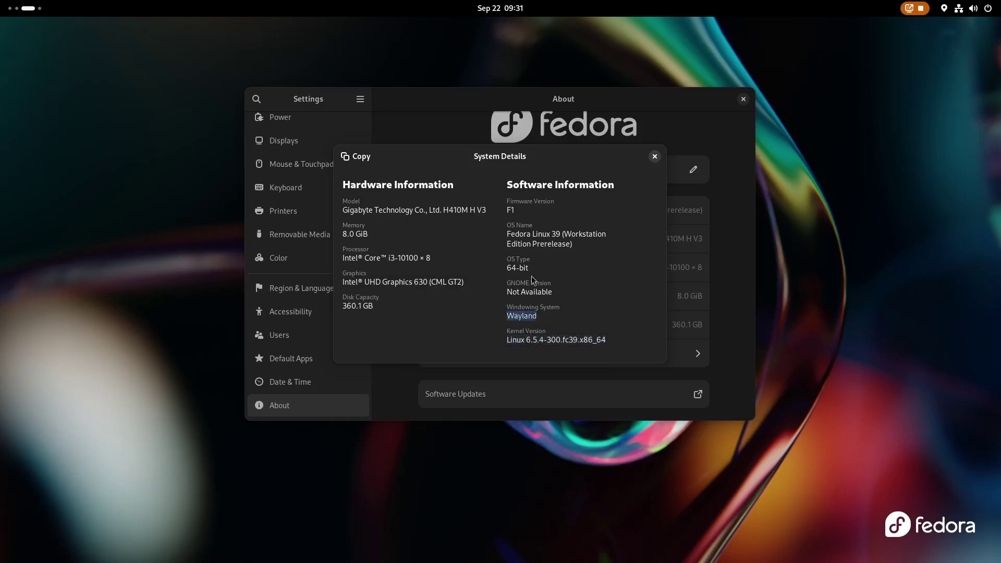
double_click(525, 235)
click(561, 243)
click(334, 156)
Launch Text Editor from an Activities search for 'text' and paste the System Details Report
click(33, 14)
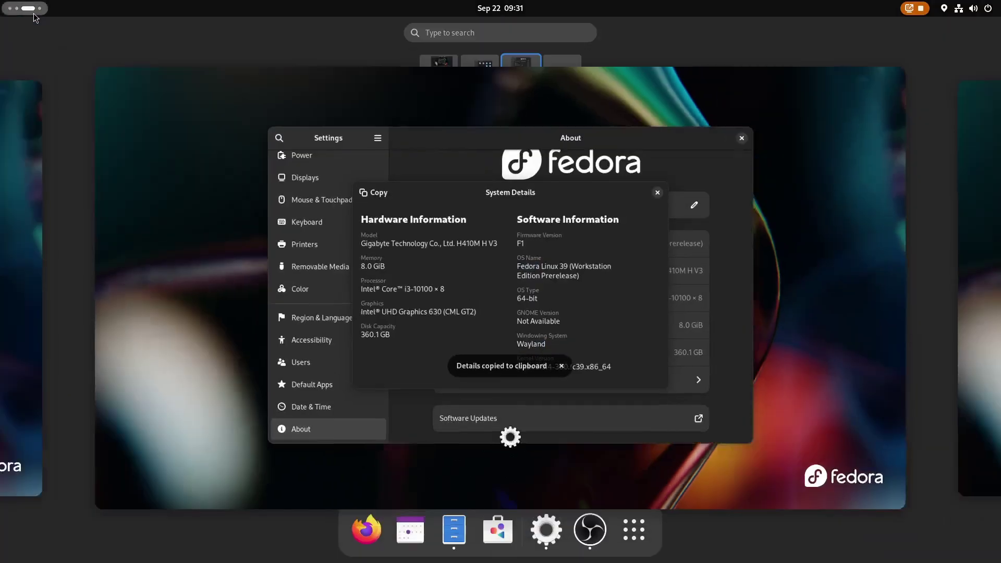
text(text)
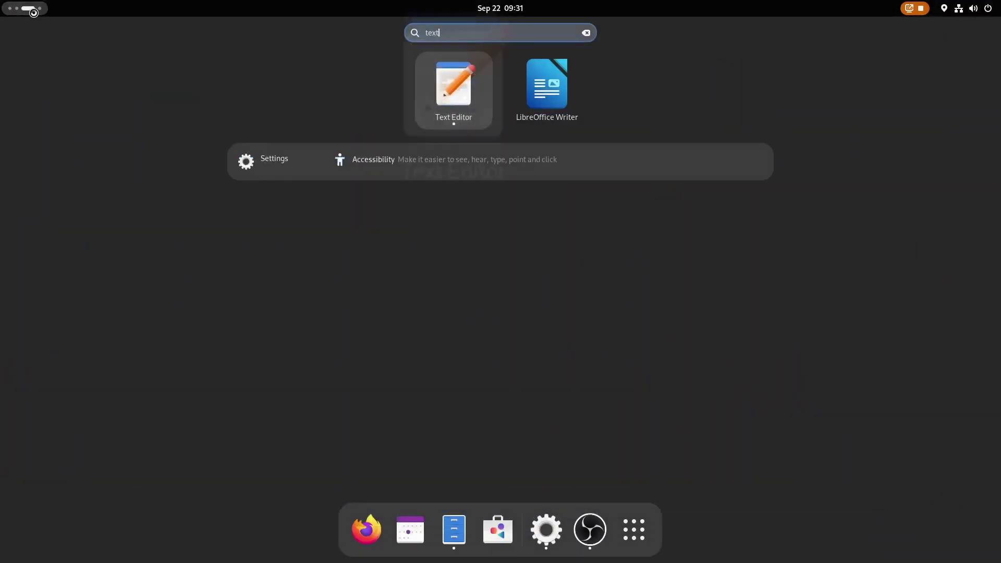
key(Return)
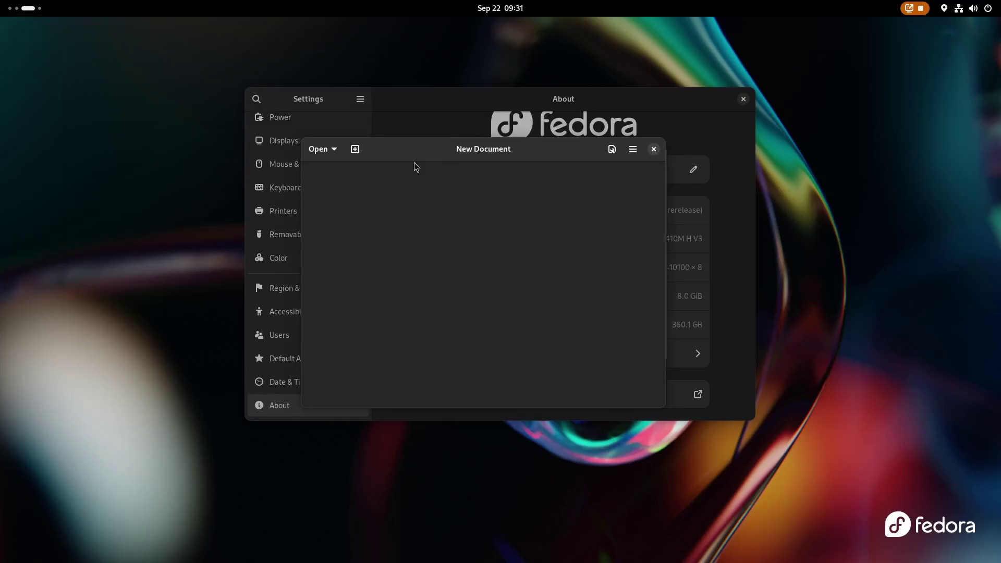
key(ctrl+v)
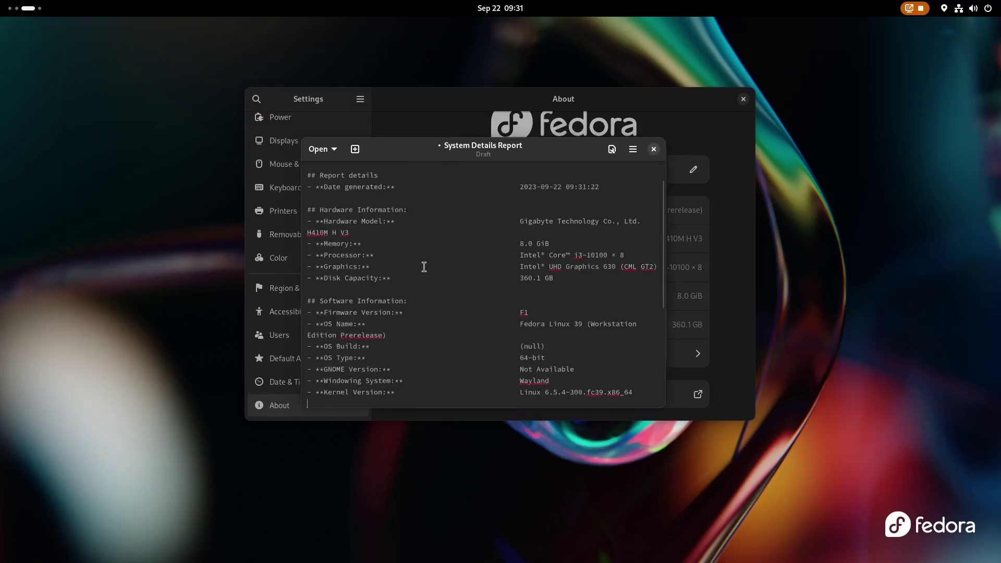
Scroll through the pasted report, then switch Settings to the Date & Time page
scroll(424, 267, up, 1)
scroll(423, 268, down, 5)
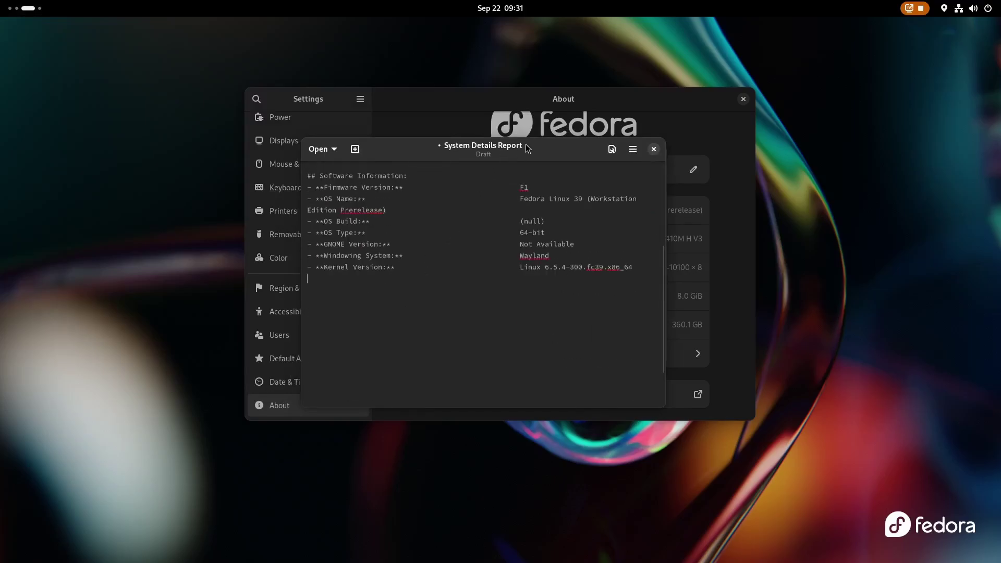
click(289, 388)
Scroll to Clock & Calendar and toggle the top-bar Date off and back on
scroll(513, 339, down, 2)
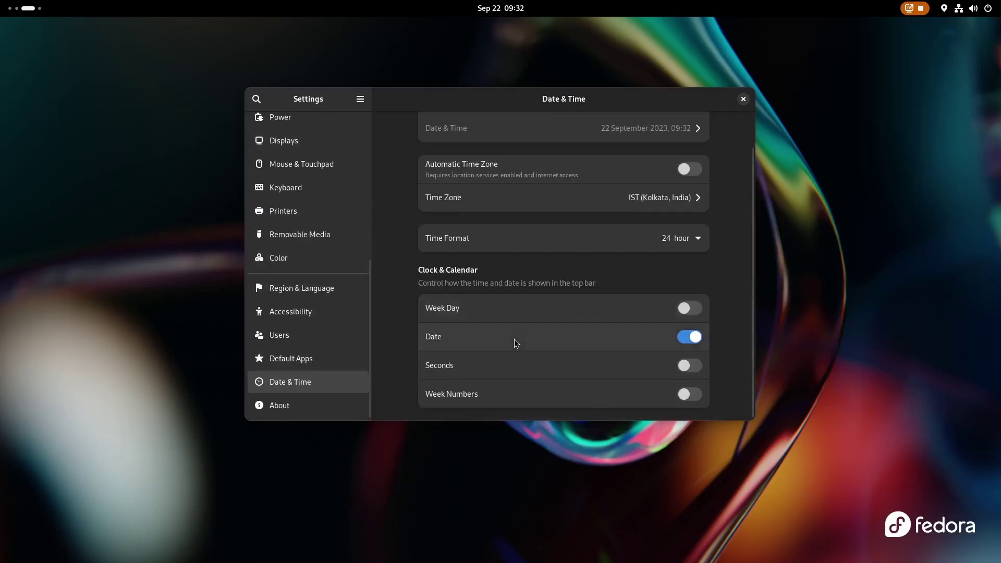
scroll(596, 309, up, 1)
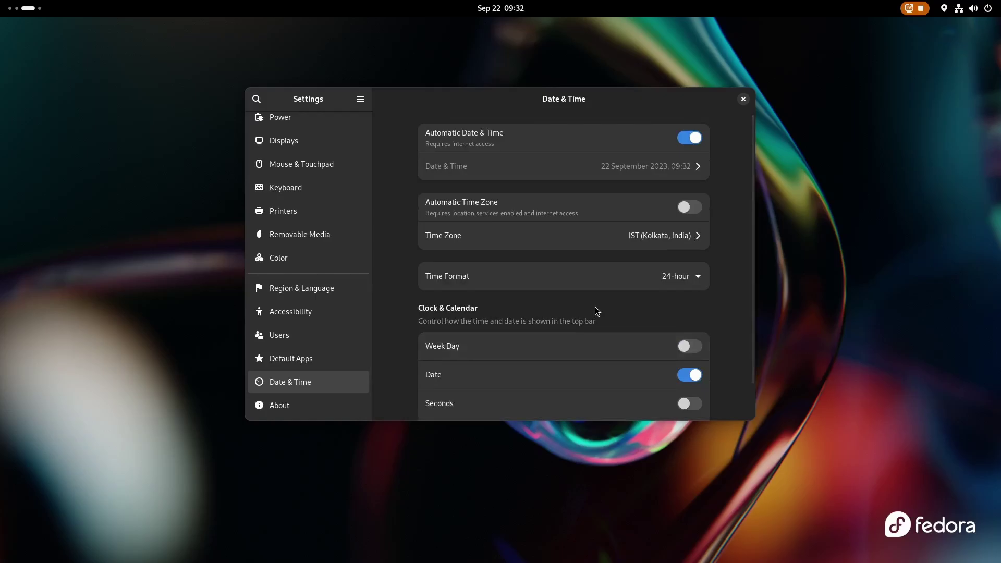
scroll(594, 307, down, 1)
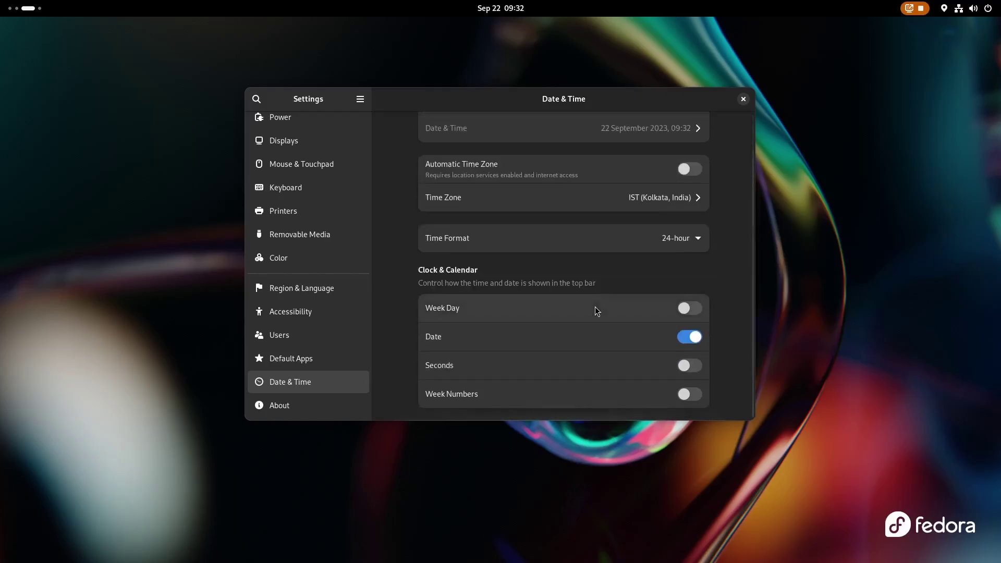
click(590, 344)
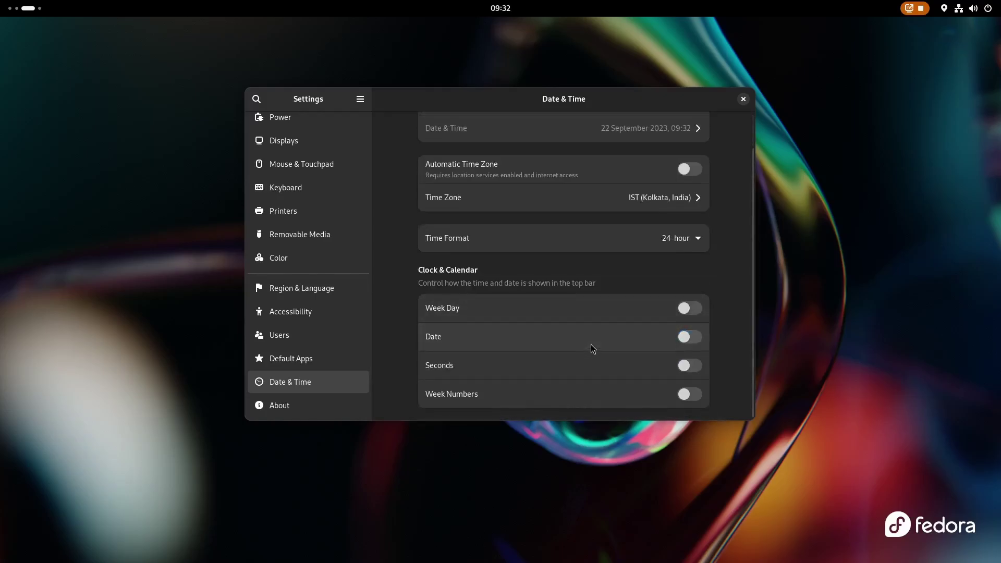
click(590, 344)
Turn on Seconds, trying Week Day and Week Numbers before switching both back off
click(620, 309)
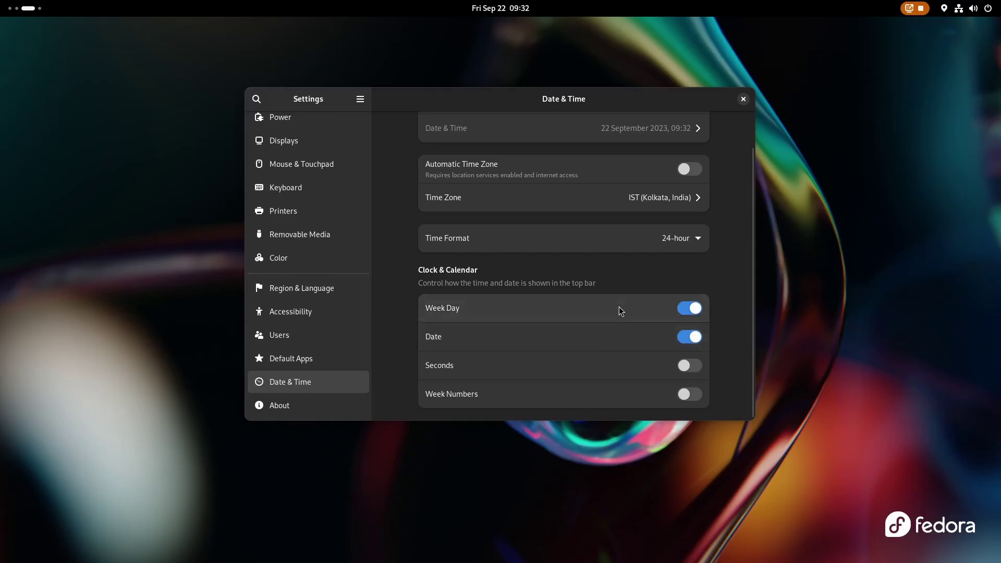
click(603, 368)
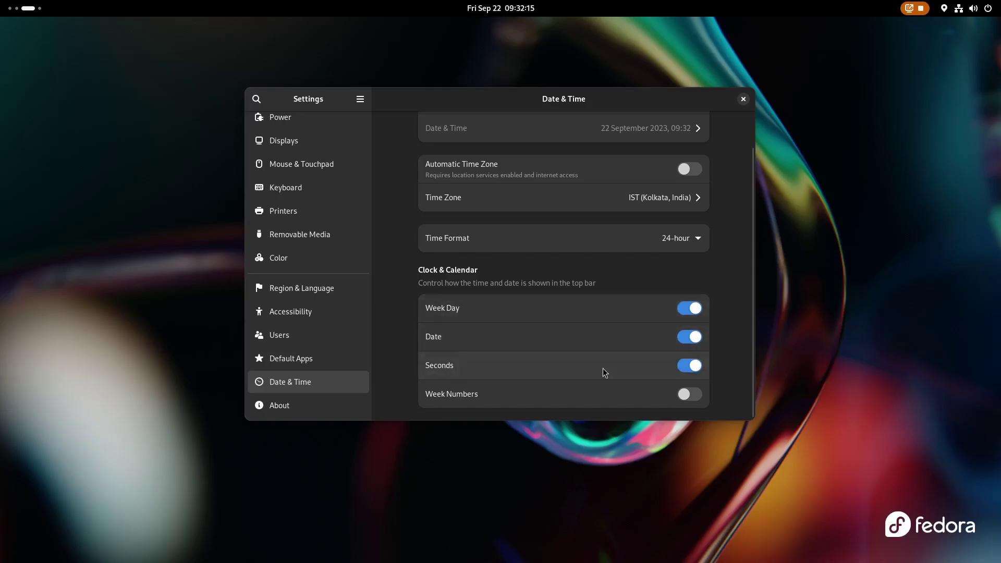
click(592, 397)
click(592, 393)
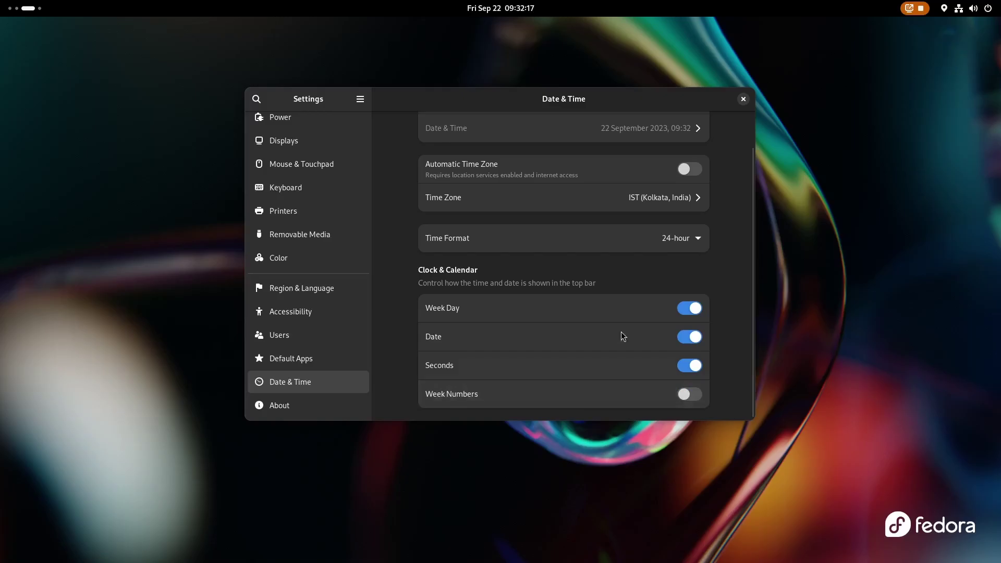
click(635, 303)
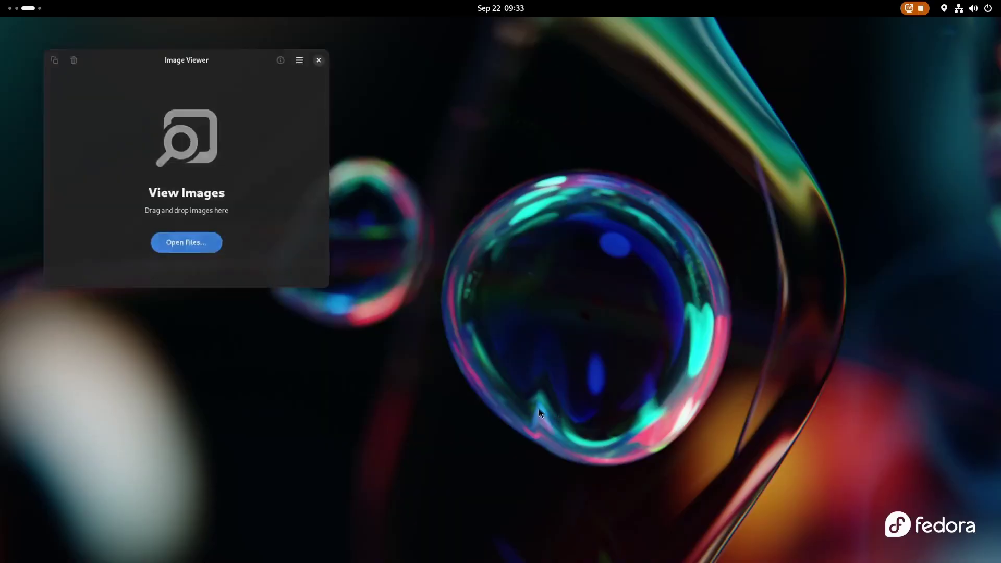
Center the Image Viewer window and view its About dialog
drag(238, 46, 543, 158)
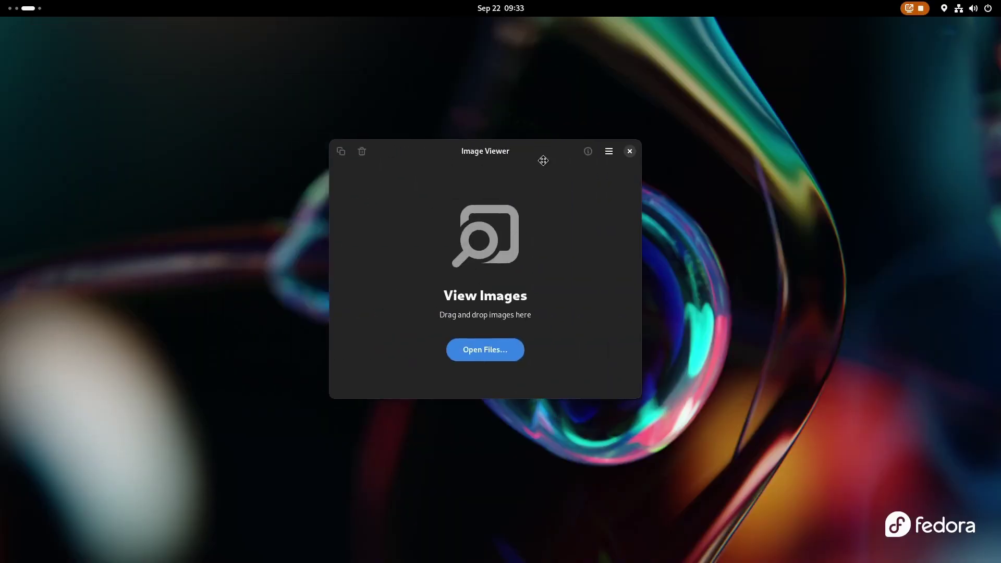
click(616, 149)
click(585, 337)
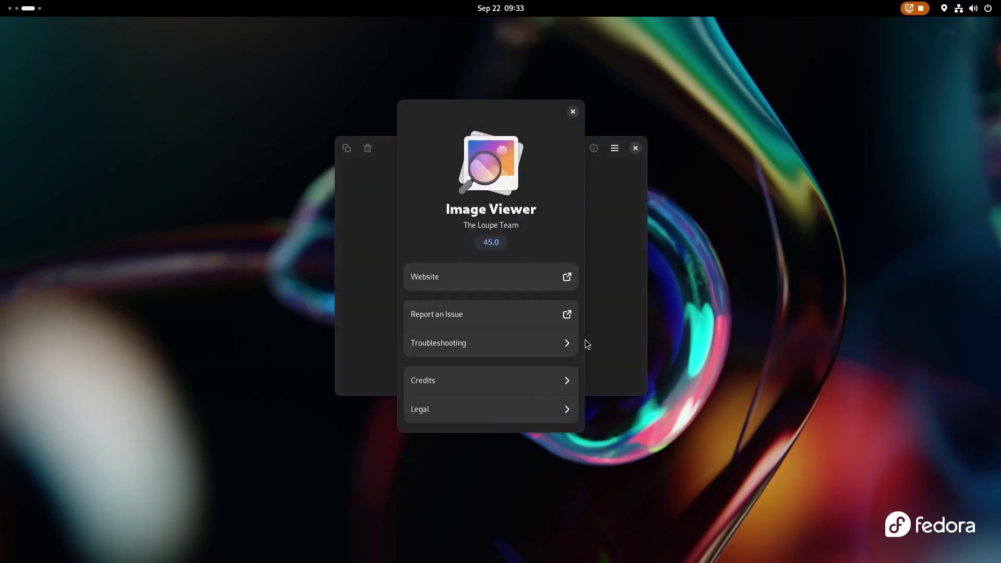
click(573, 111)
Widen the viewer, move it to the upper left, and browse from the petals images to montclair_dark.webp
drag(633, 524, 696, 523)
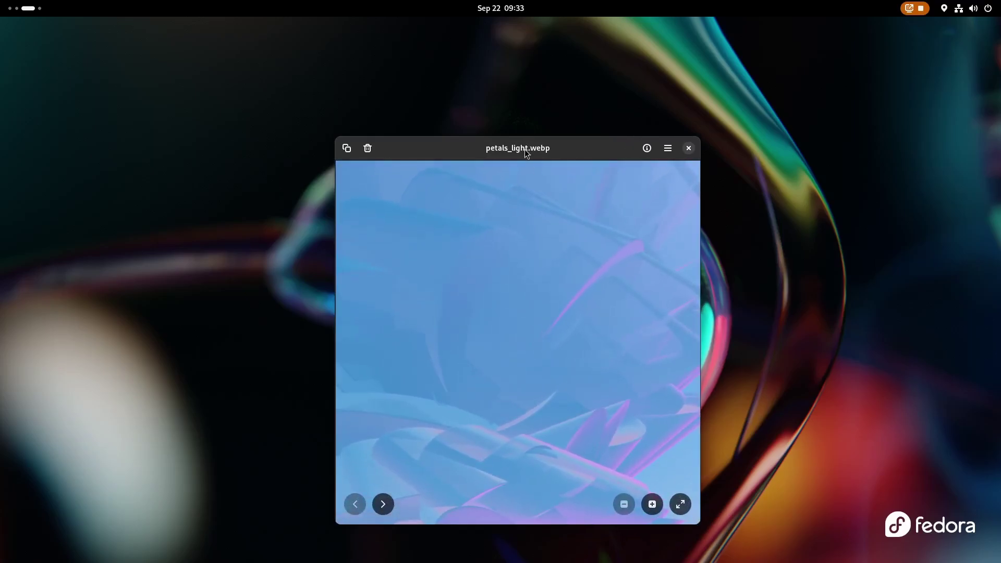
drag(529, 153, 375, 76)
key(Right)
key(Right)
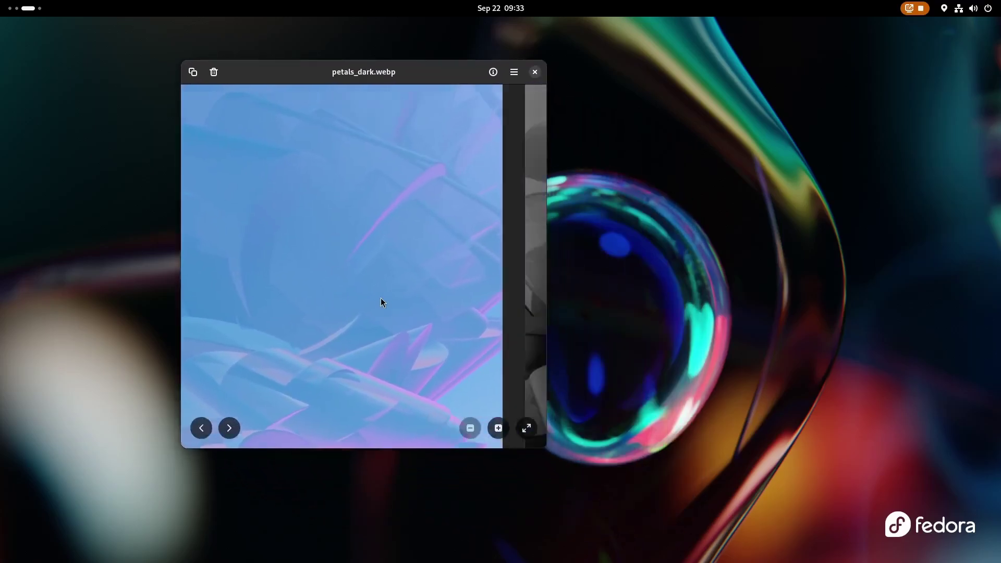
key(Right)
key(Right)
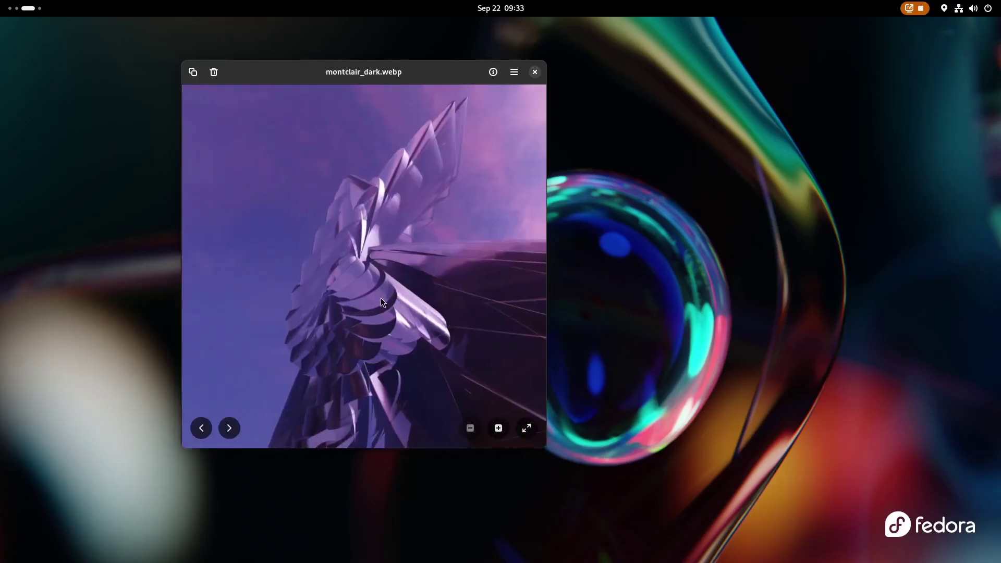
Launch LibreOffice Writer via an Activities search for 'writer' and paste the copied image
key(Left)
click(192, 73)
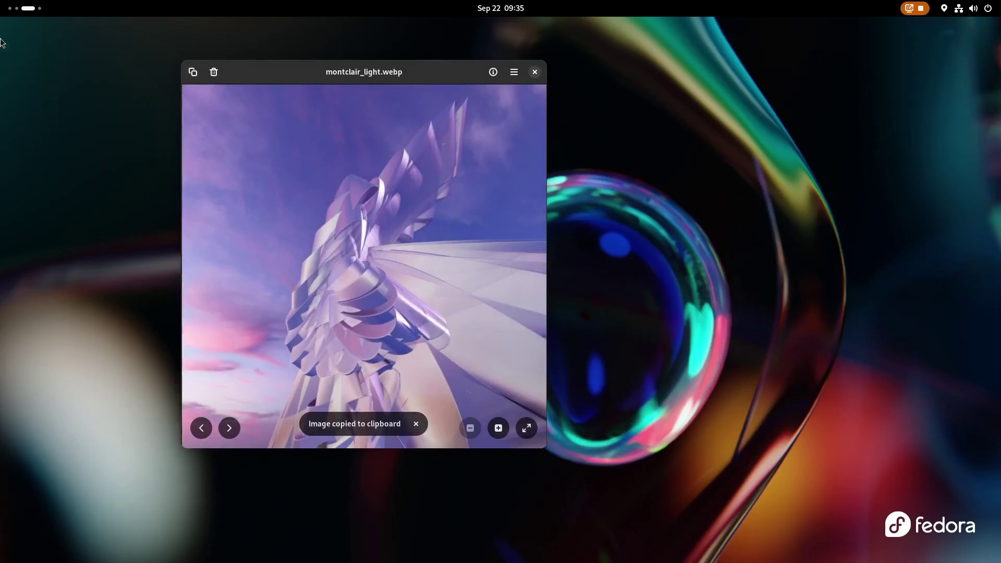
click(23, 8)
text(writer)
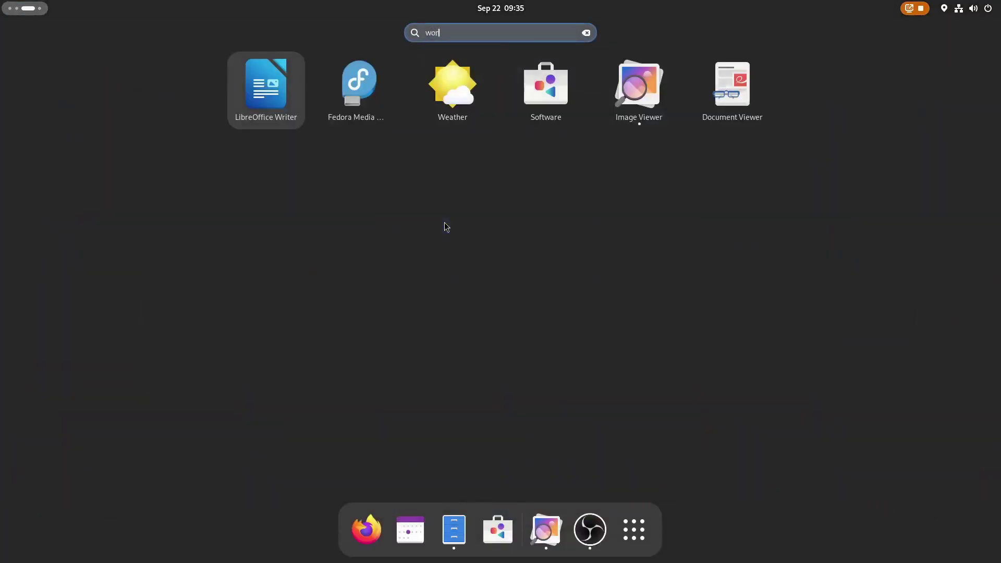
key(Return)
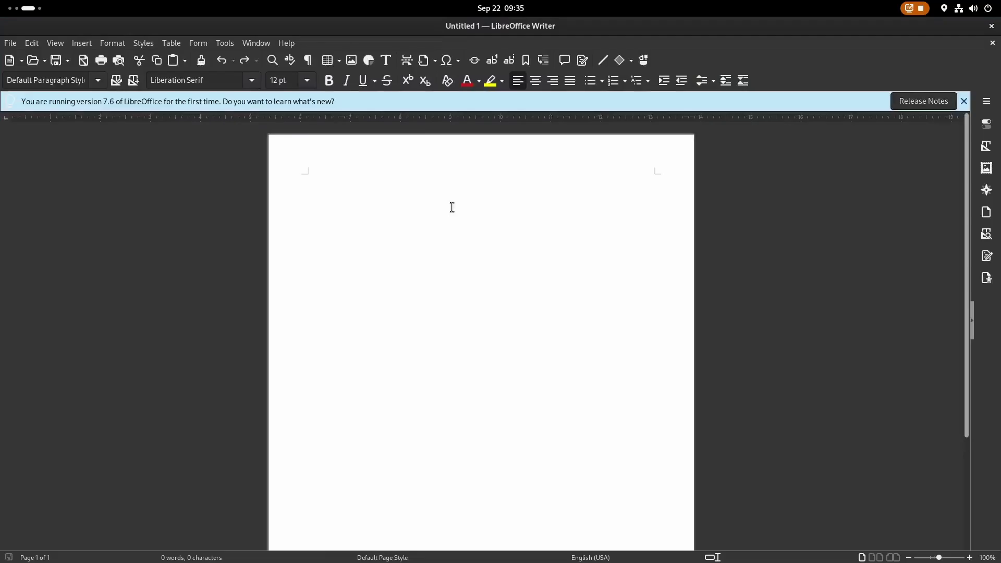
key(ctrl+v)
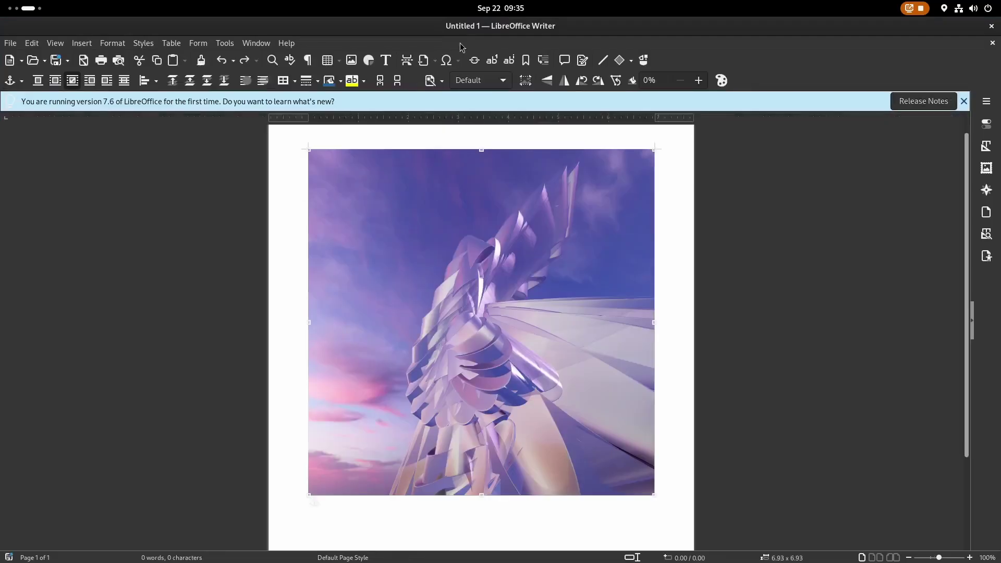
Restore Writer, paste the image into Home in Files, then delete montclair_light.webp
drag(472, 34, 611, 68)
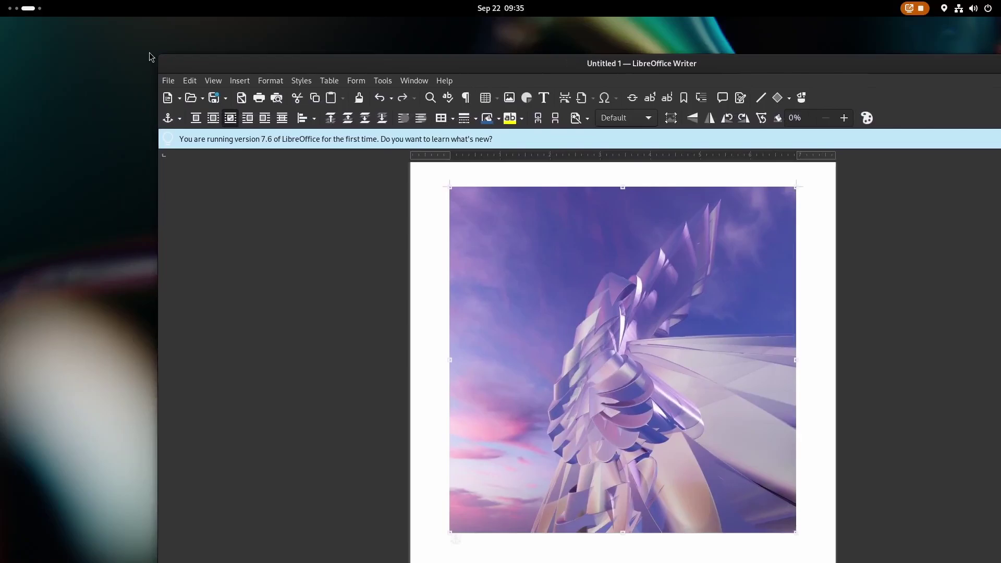
key(super+Page_Up)
key(ctrl+v)
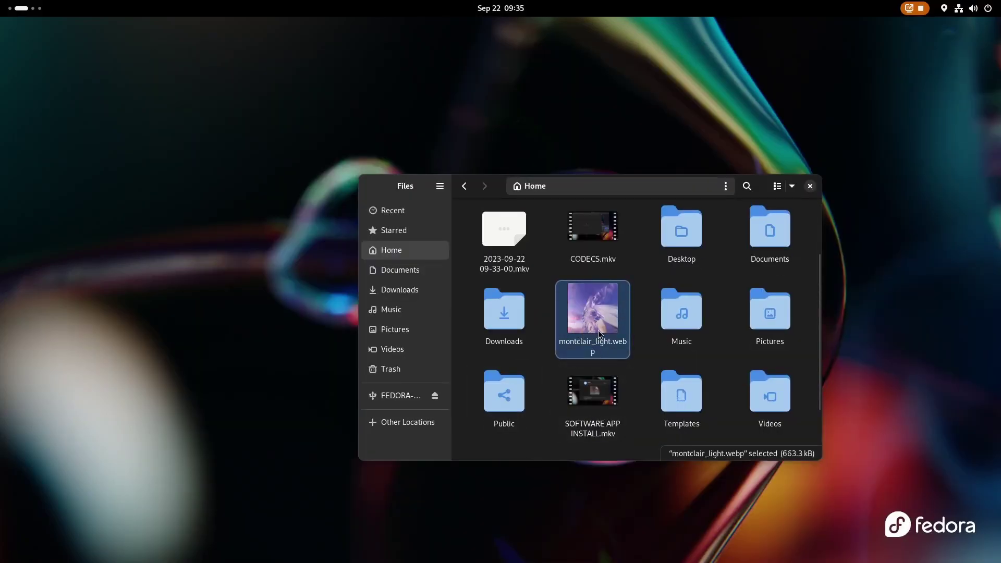
key(Delete)
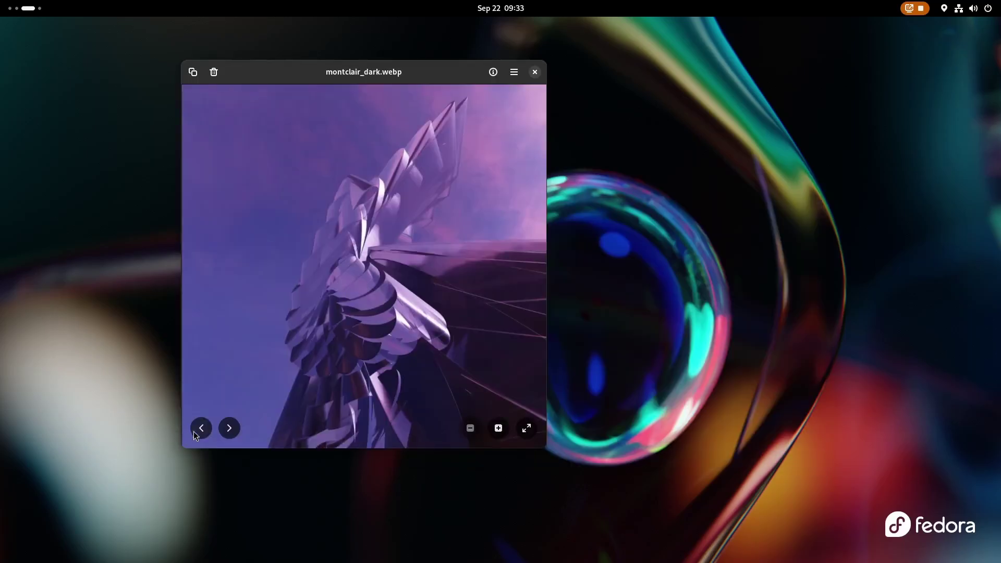
Step forward with the arrow buttons from montclair_dark.webp to futurecity_dark.webp
click(199, 429)
click(233, 428)
click(234, 427)
click(234, 427)
click(234, 427)
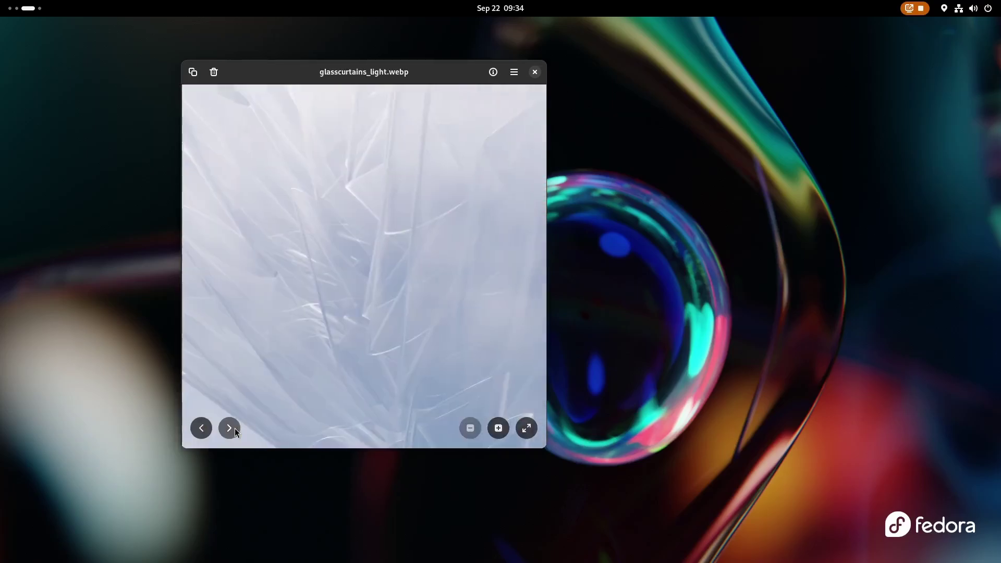
click(234, 428)
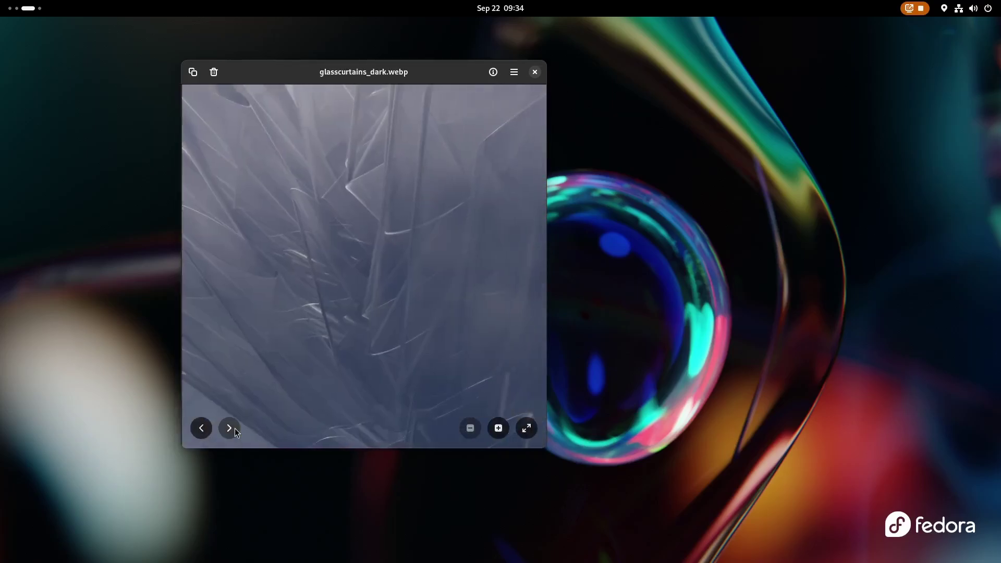
click(235, 428)
click(234, 427)
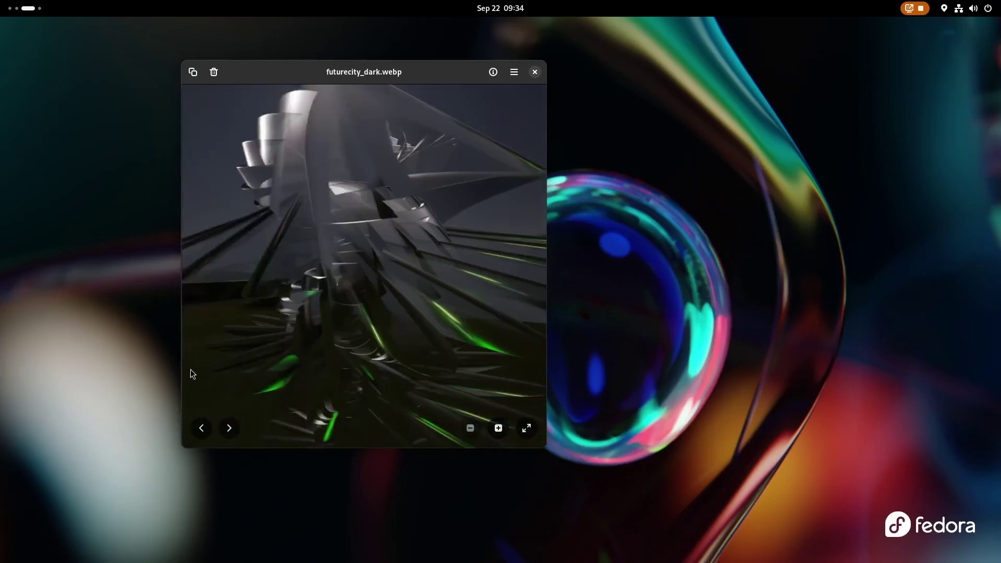
Browse with the arrow keys, ending back on montclair_light.webp
key(Right)
key(Left)
key(Left)
key(Left)
key(Left)
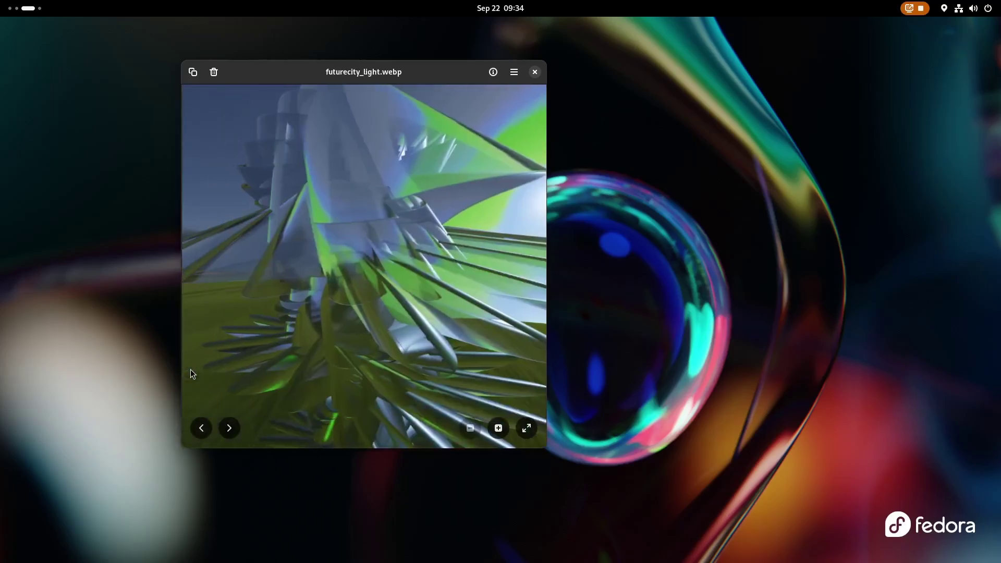
key(Right)
key(Right)
key(Right)
key(Right)
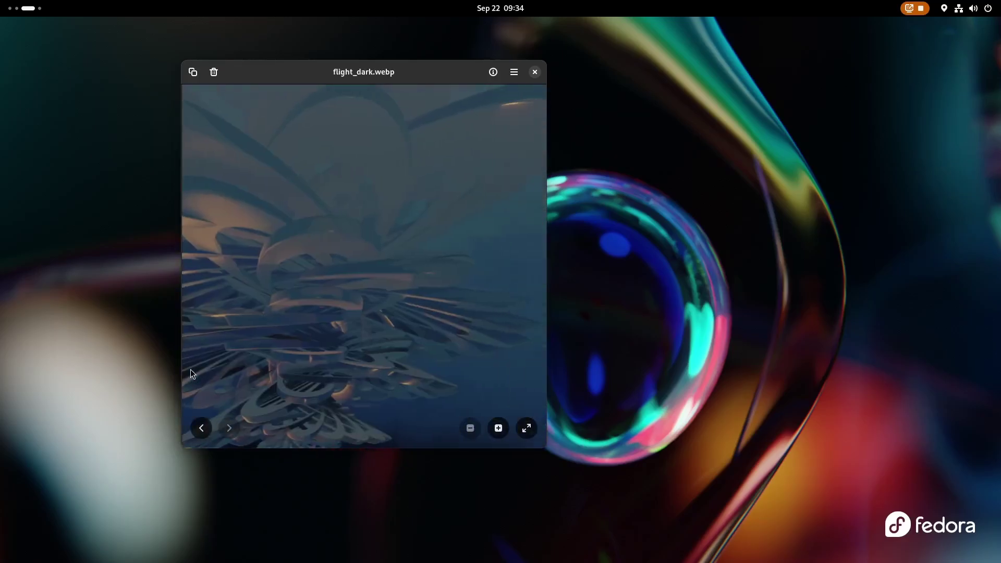
key(Left)
key(Left)
key(Left)
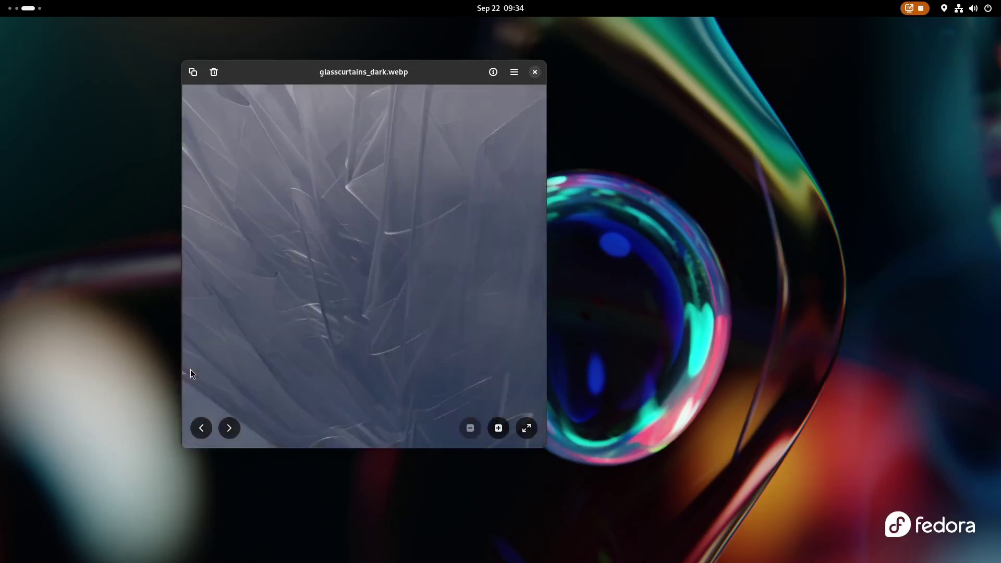
key(Left)
key(Left)
key(Left)
key(Left)
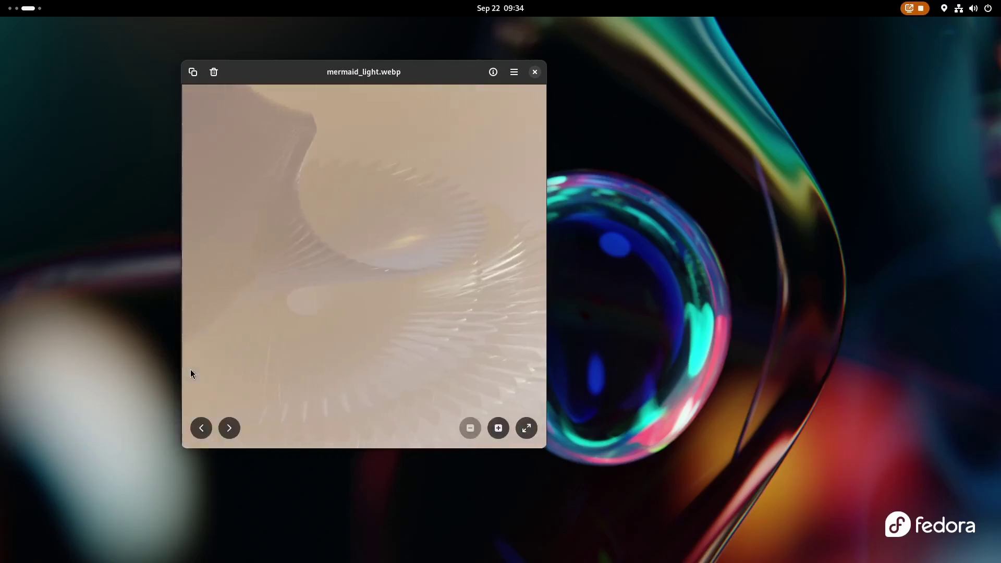
key(Left)
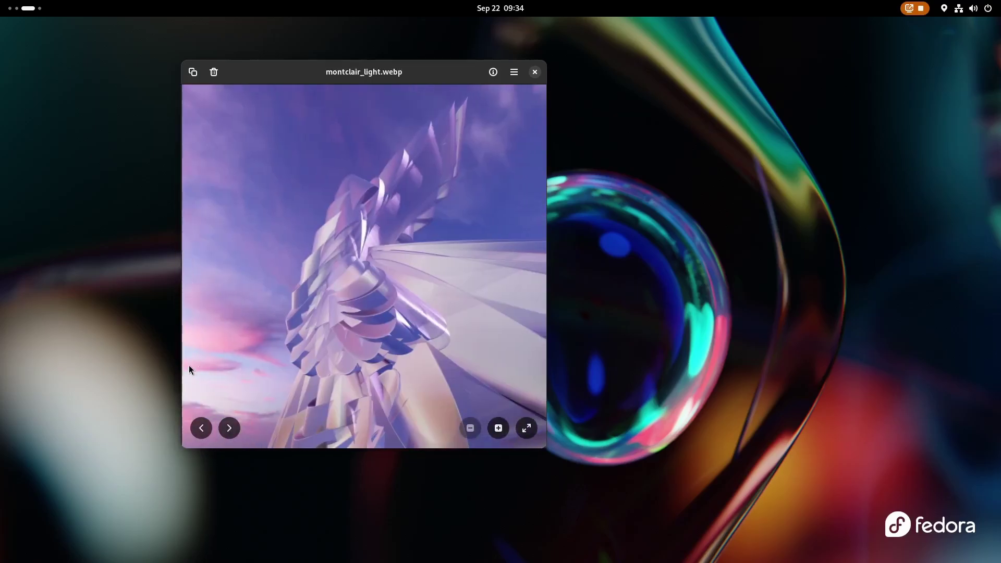
Zoom montclair_light.webp in and out with the +/− buttons and the scroll wheel
click(493, 428)
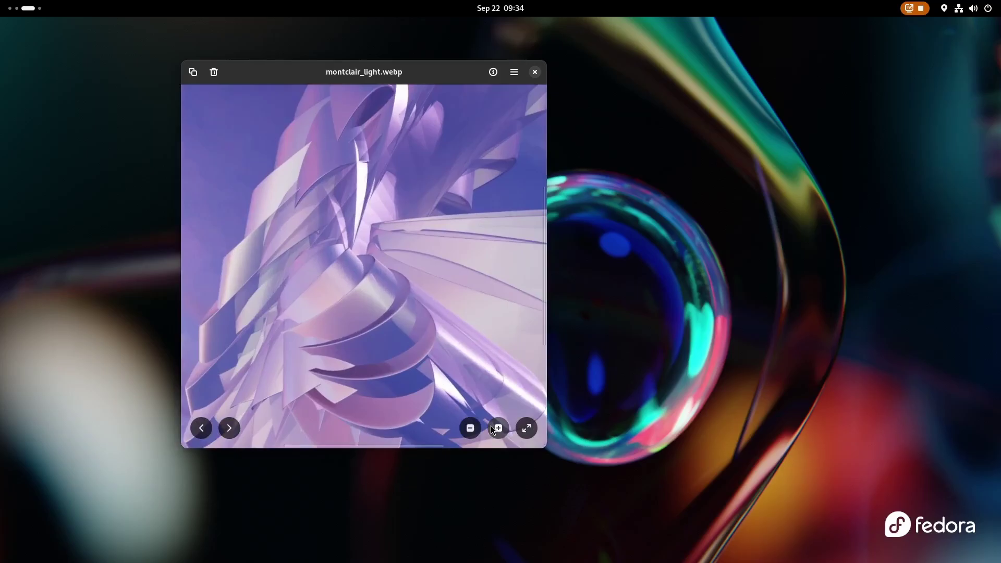
click(470, 427)
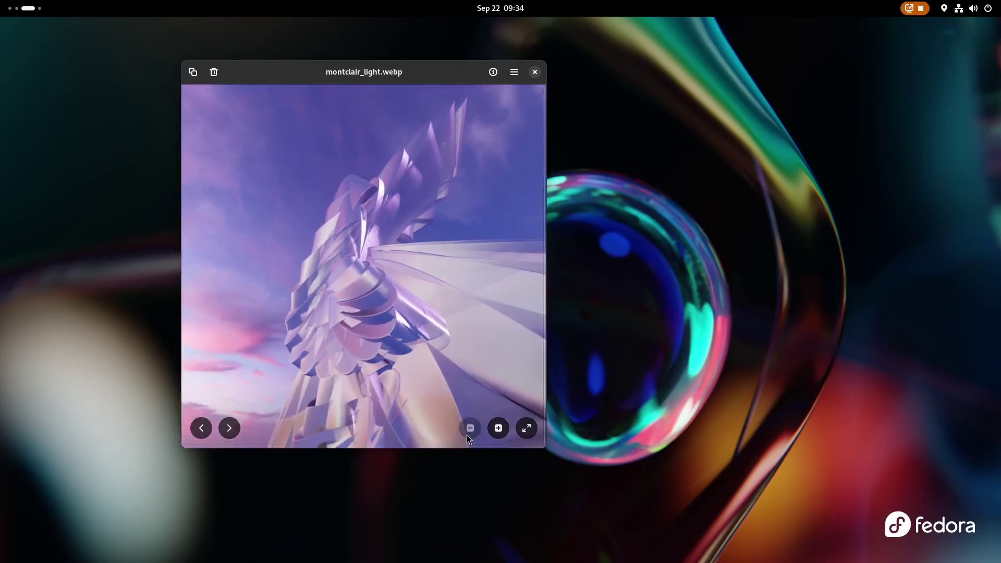
scroll(498, 430, up, 5)
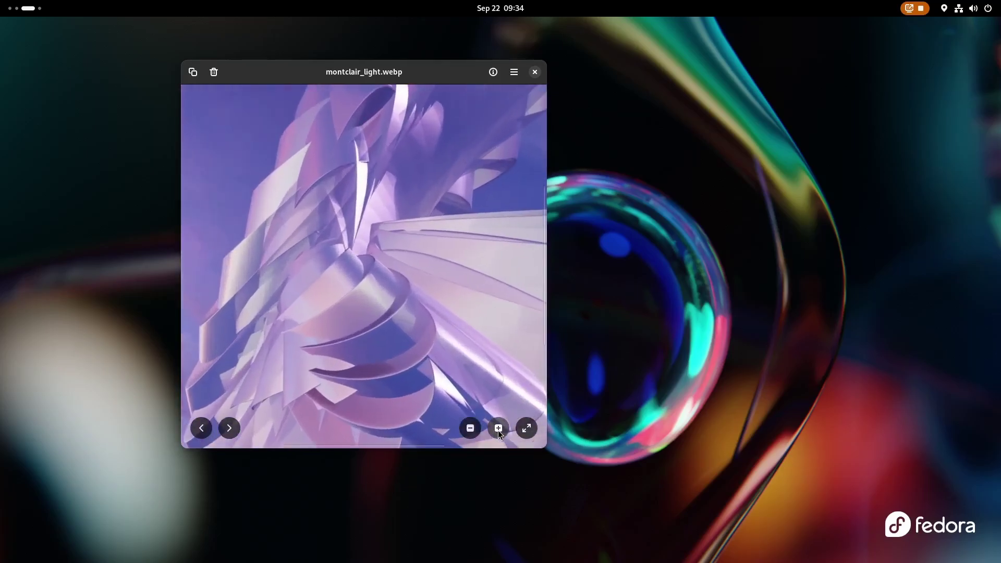
scroll(470, 431, down, 5)
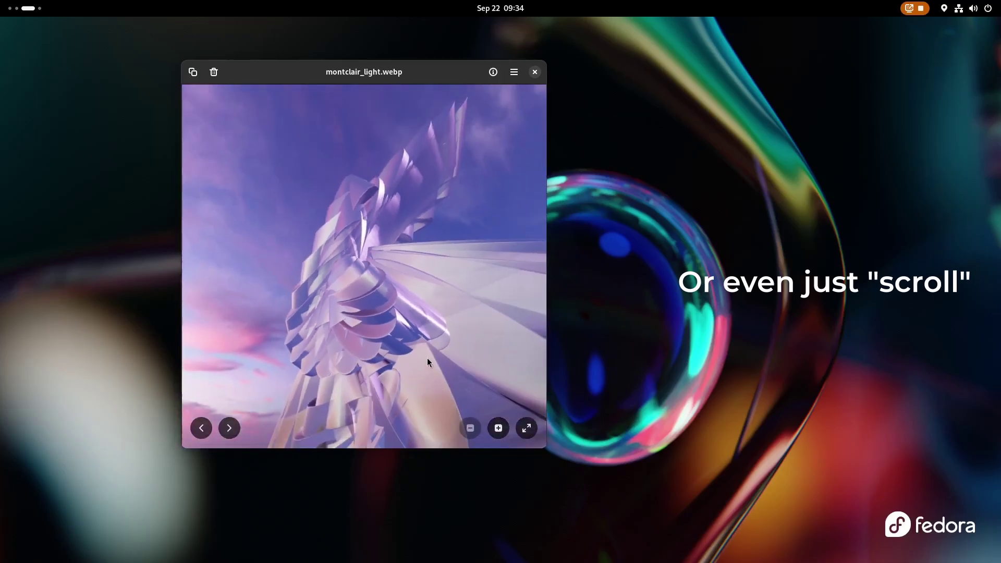
scroll(428, 361, up, 5)
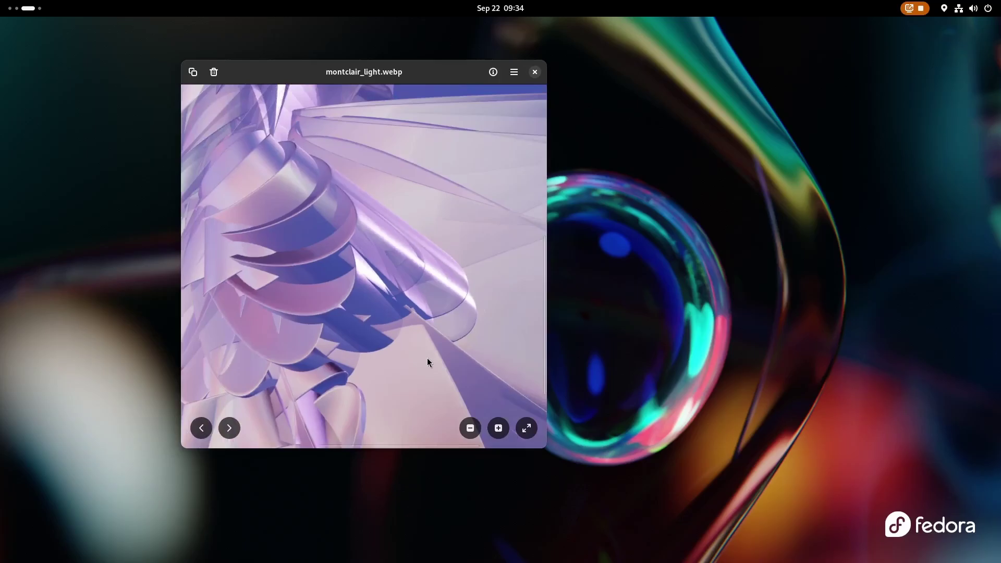
scroll(427, 361, down, 5)
Toggle the image properties, preview Set as Background and cancel it, then copy the image
click(492, 73)
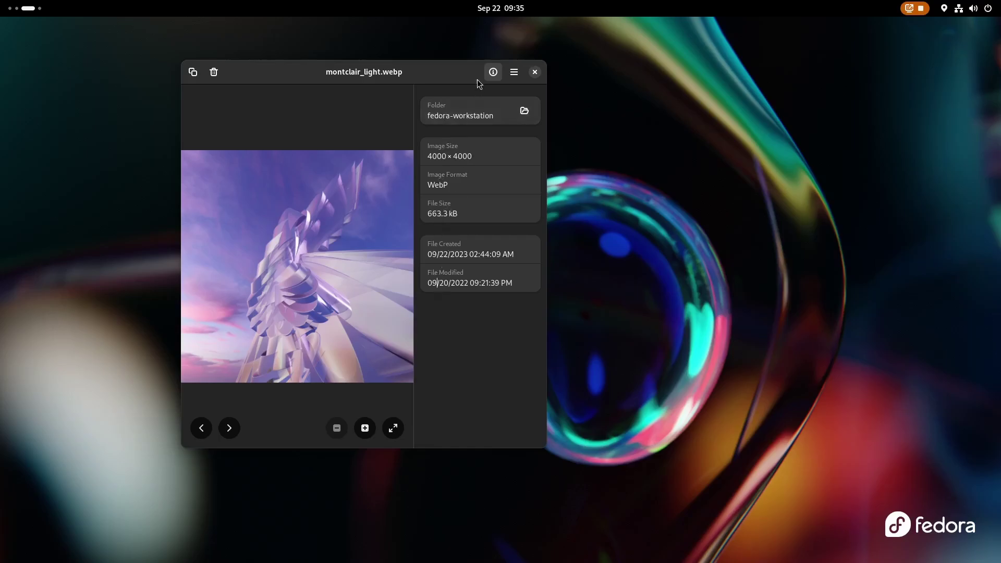
click(492, 71)
click(513, 72)
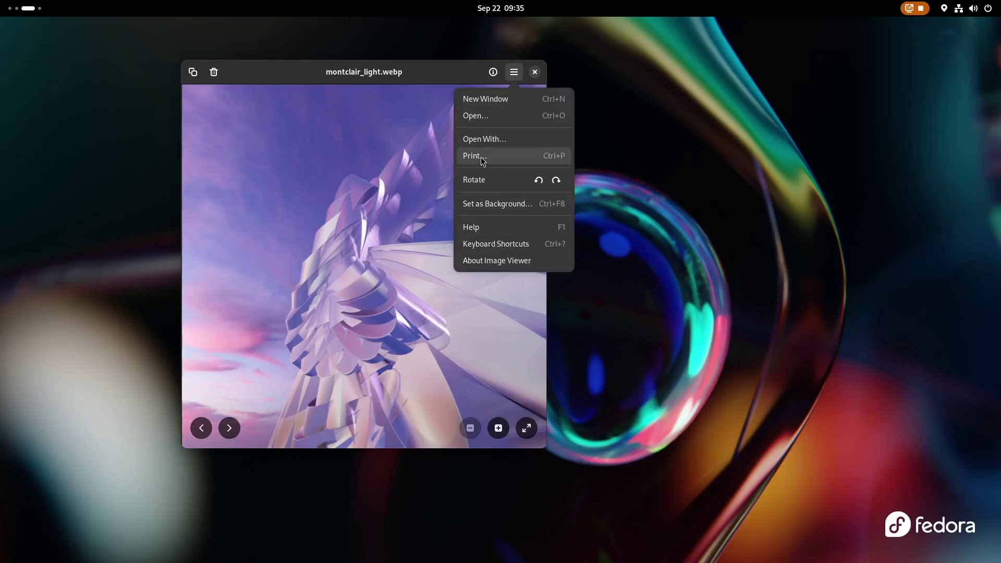
click(474, 203)
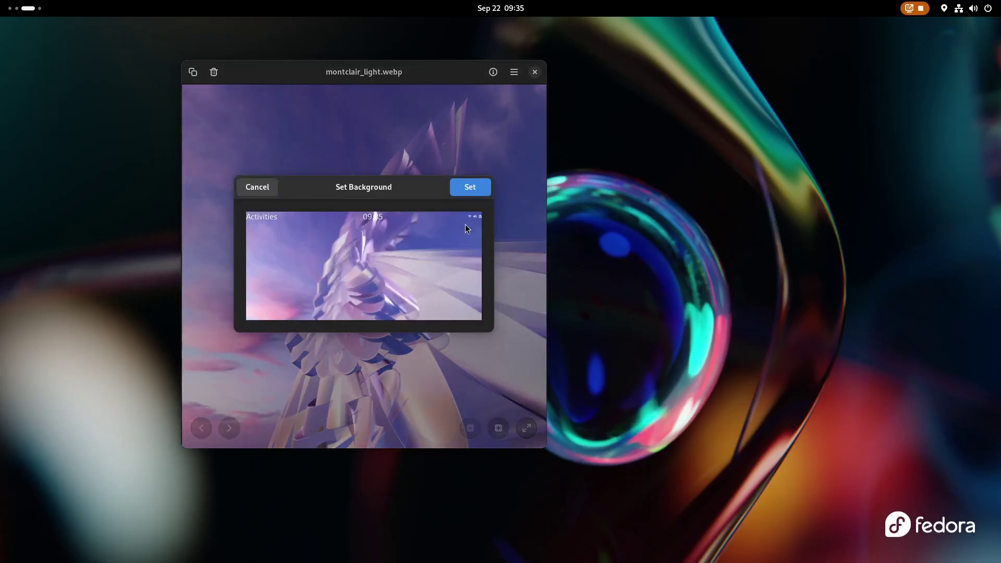
click(270, 187)
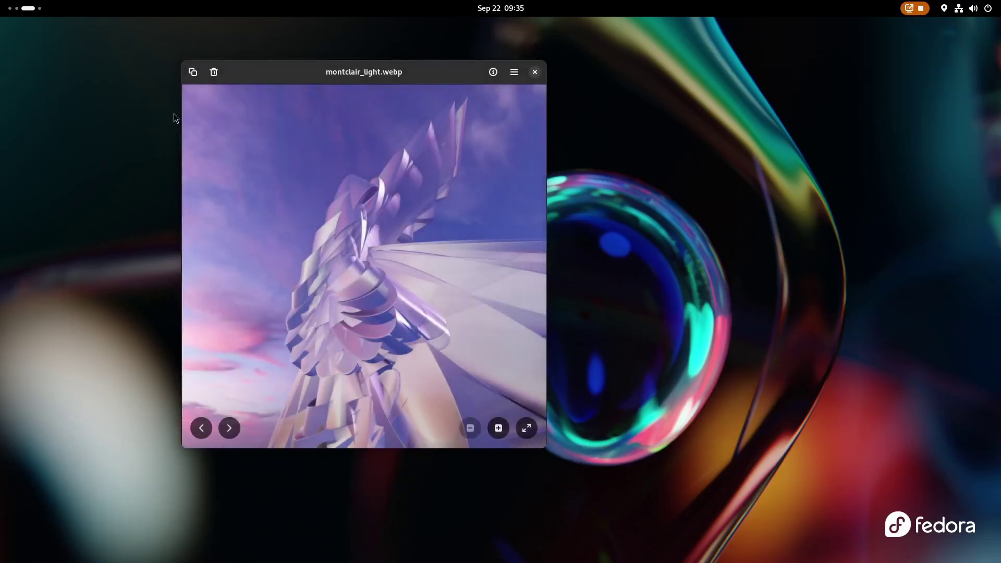
click(188, 77)
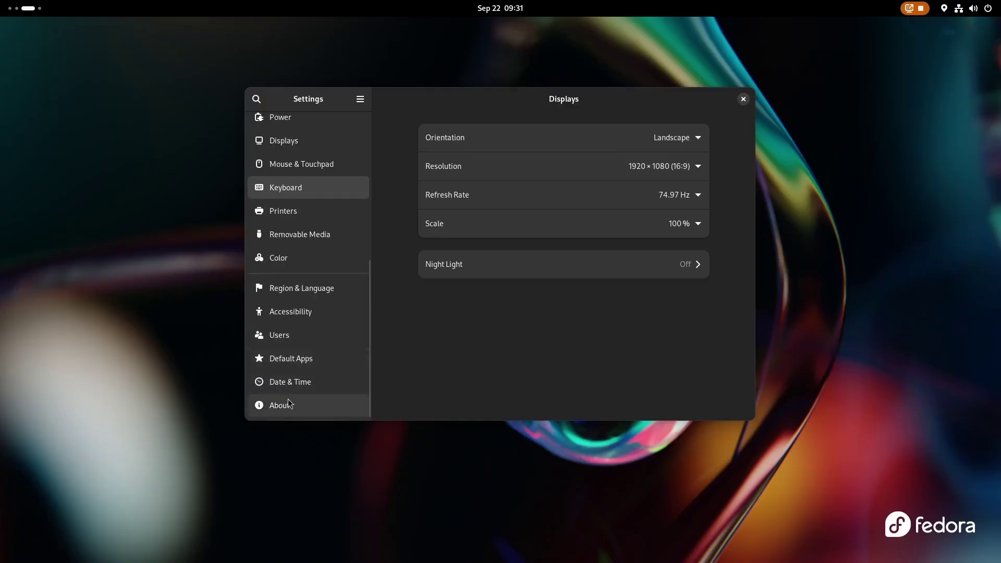
Open System Details from the About page in Settings
click(287, 404)
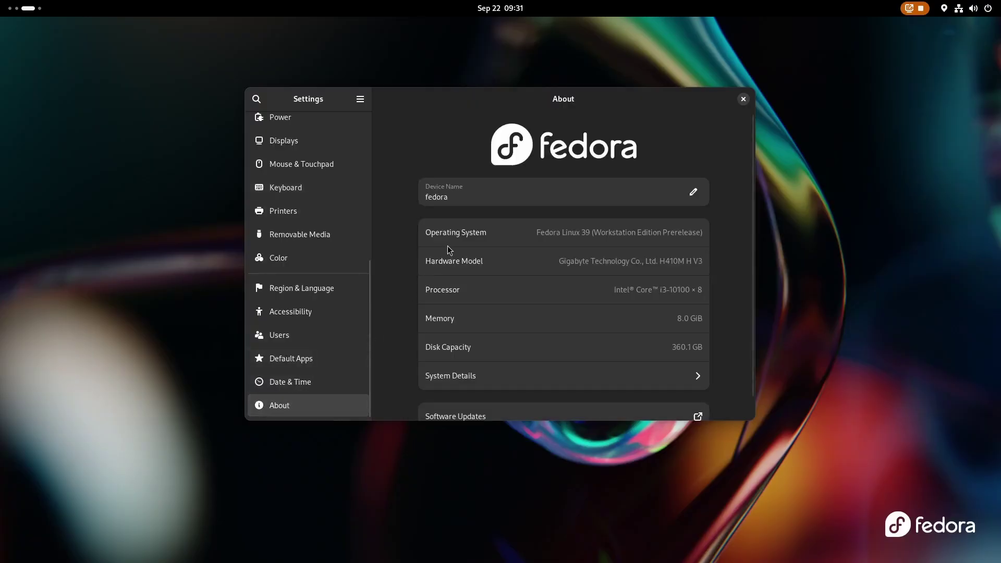
scroll(447, 245, down, 1)
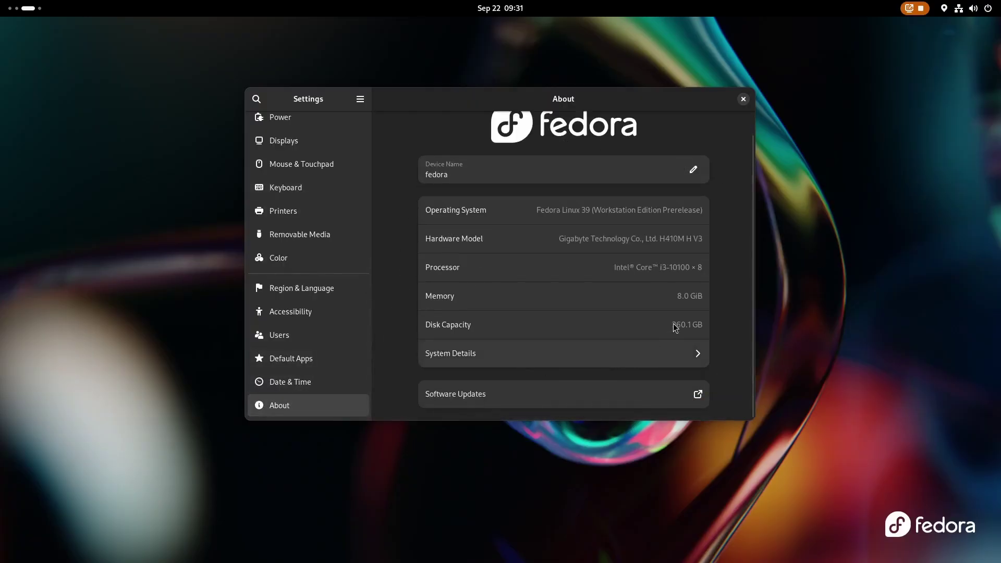
click(492, 356)
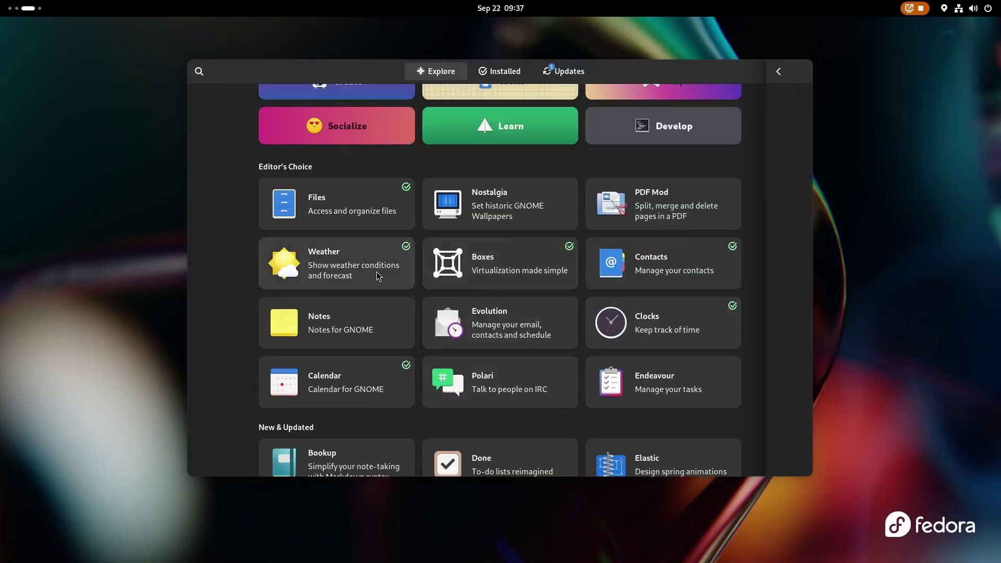
View the Weather app's details page and screenshots, then return to Explore
click(376, 271)
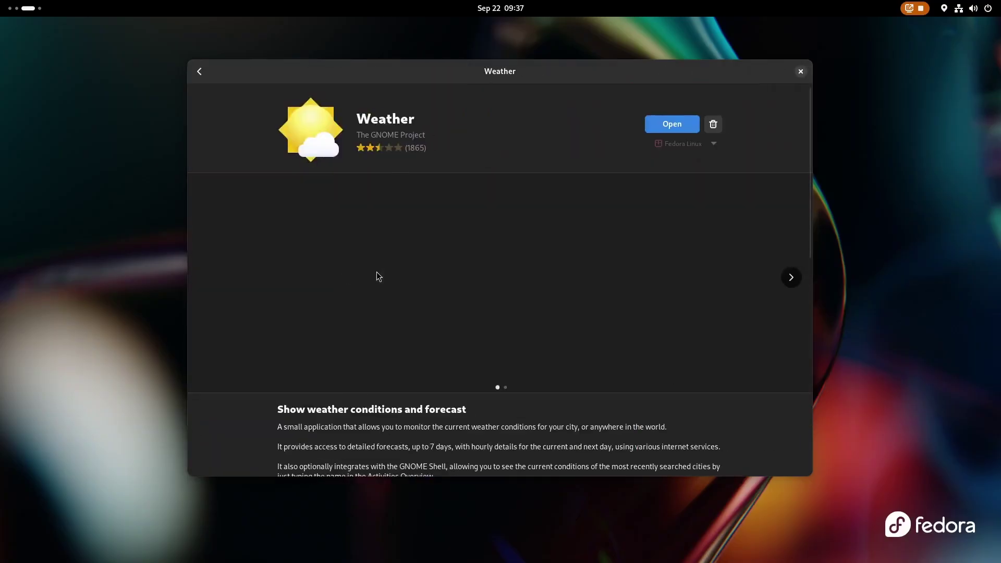
drag(626, 332, 659, 294)
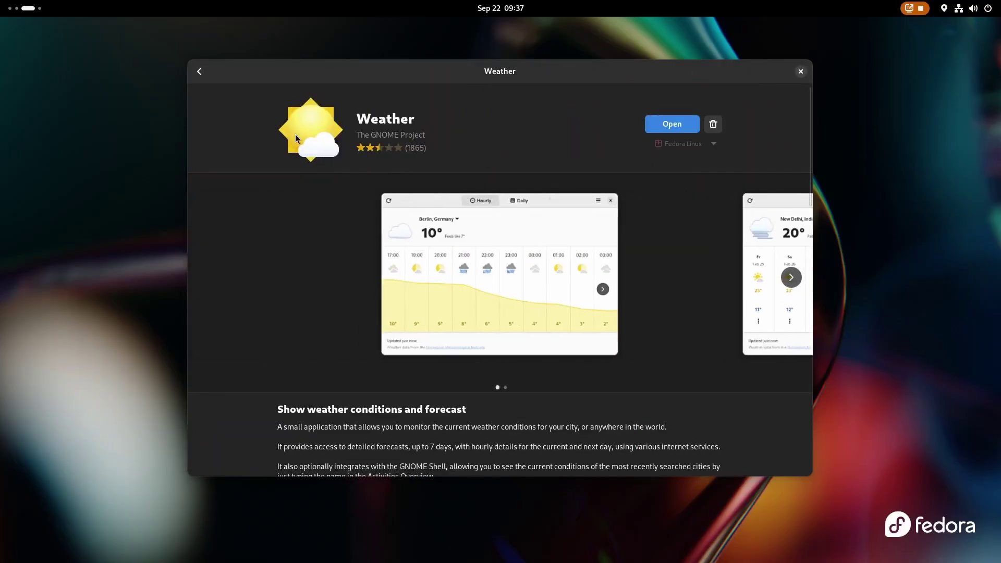
click(201, 74)
Search Software for 'AMB' and open Amberol's details page from the results
scroll(376, 383, down, 3)
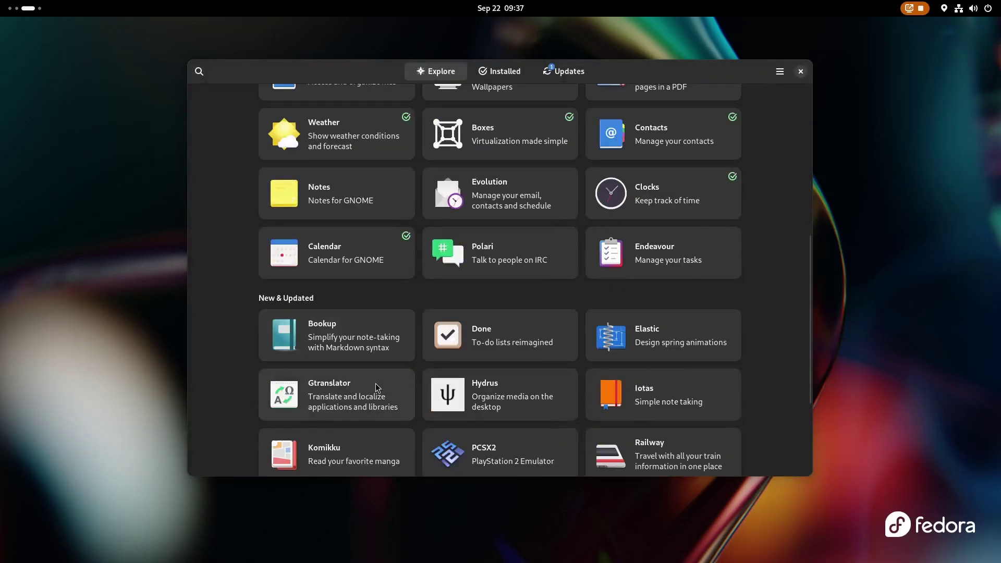
scroll(375, 383, up, 5)
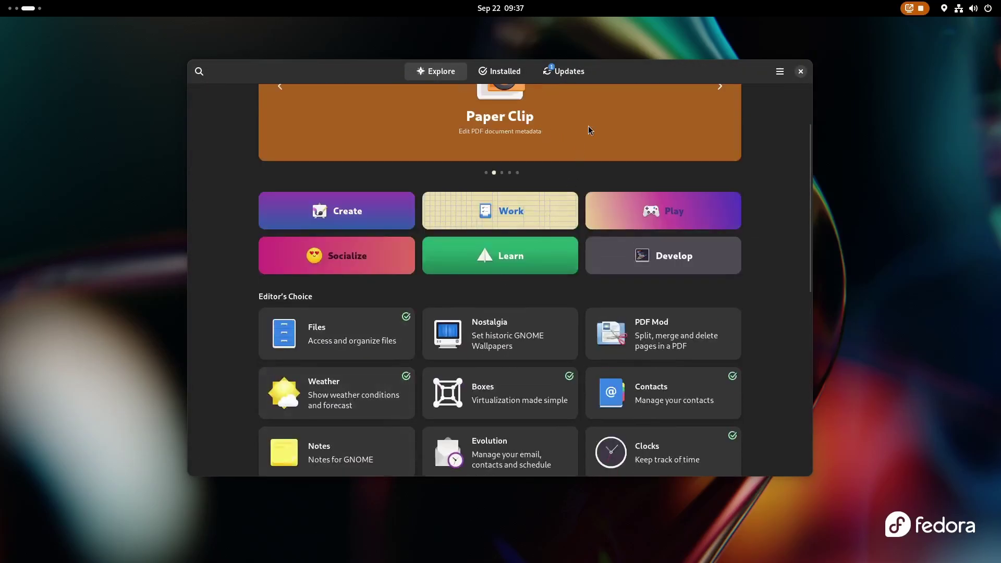
text(AMB)
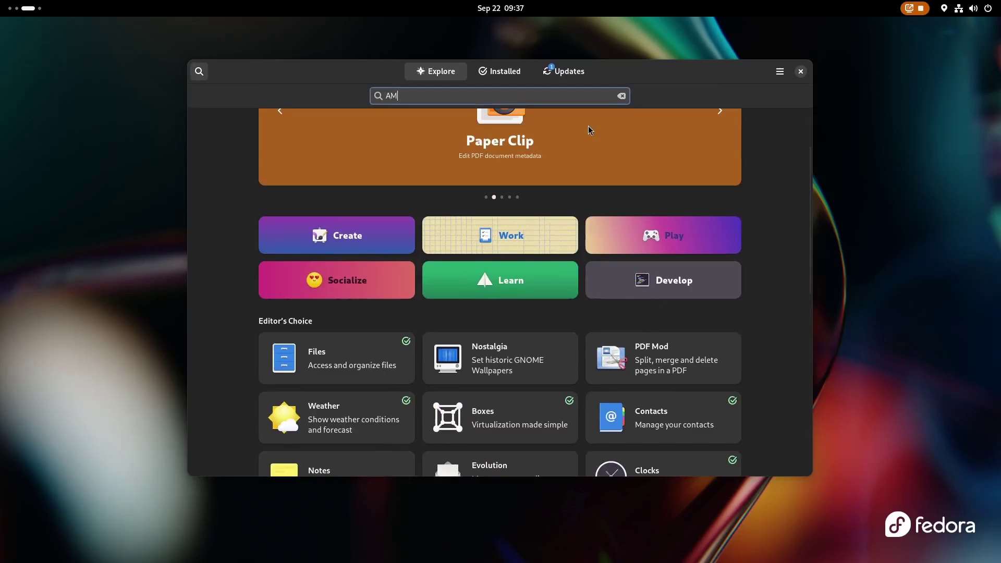
click(492, 149)
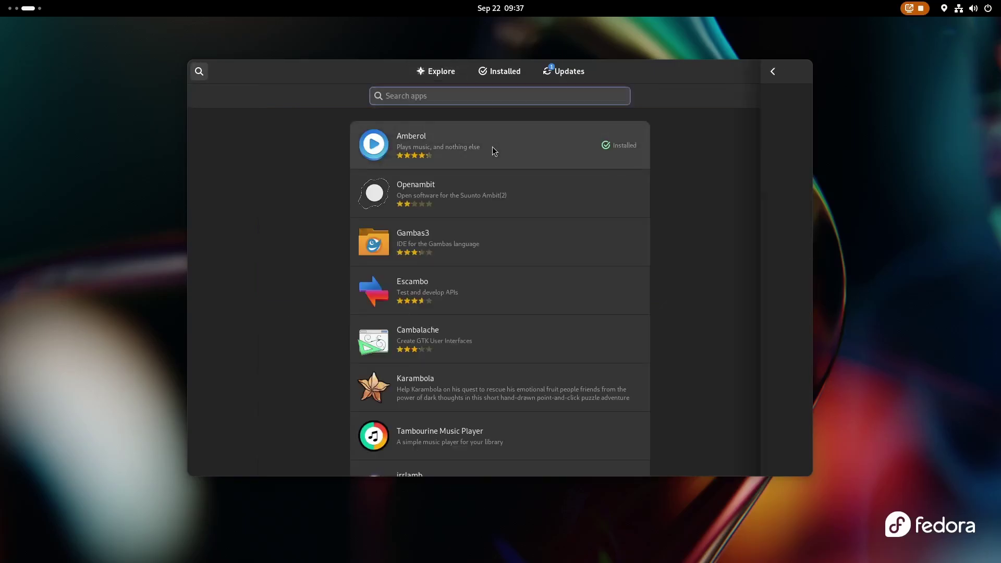
Uninstall Amberol, choosing Delete for its app settings and data, then check its Flathub source
click(712, 124)
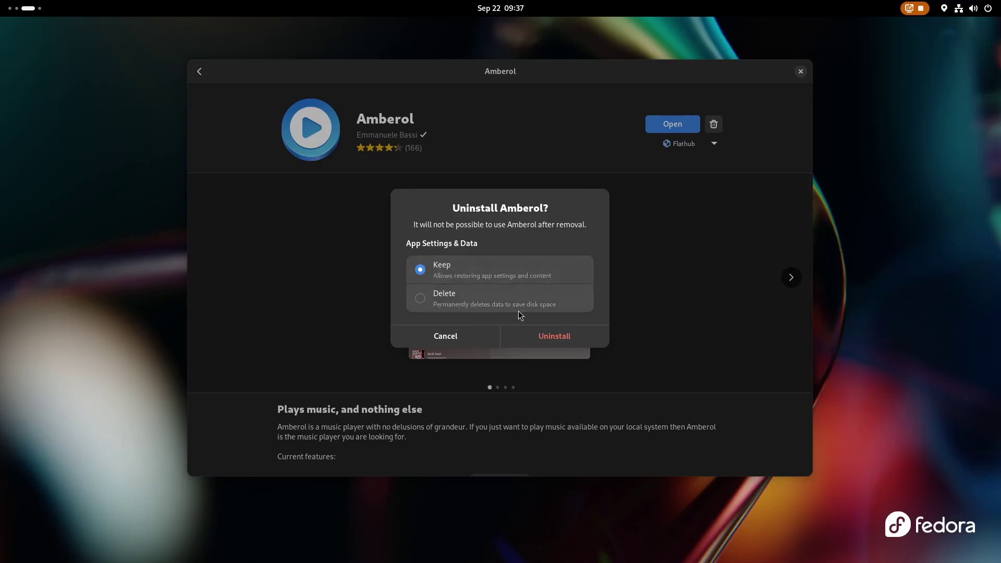
click(500, 301)
click(535, 342)
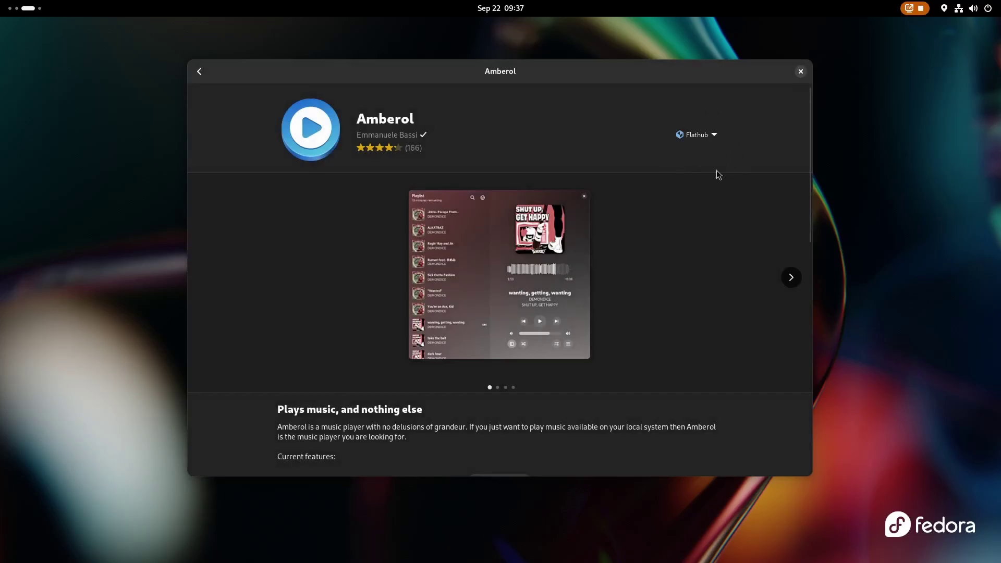
click(708, 135)
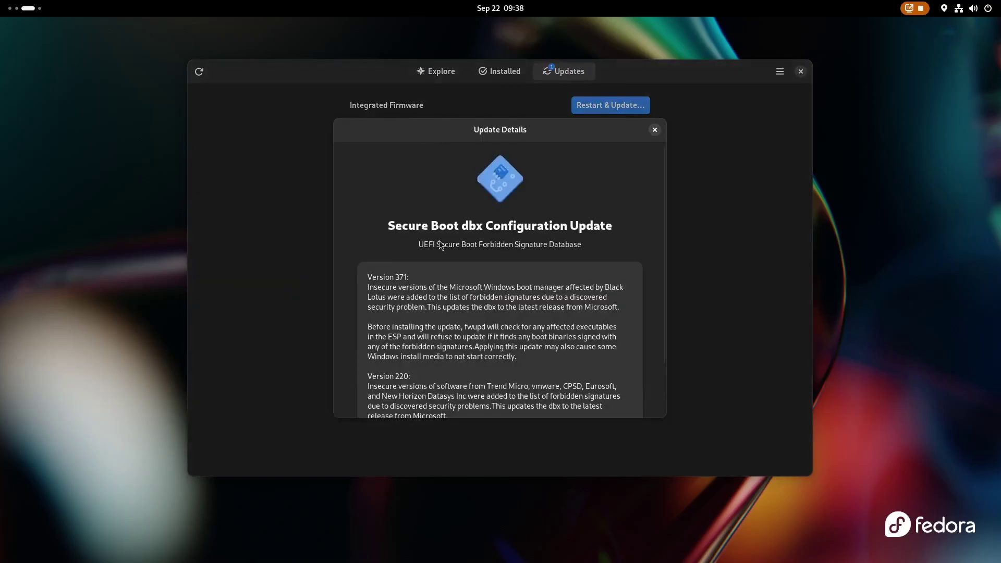
Read the Secure Boot dbx update details, selecting and then clearing the Version 371 paragraph
scroll(437, 350, down, 3)
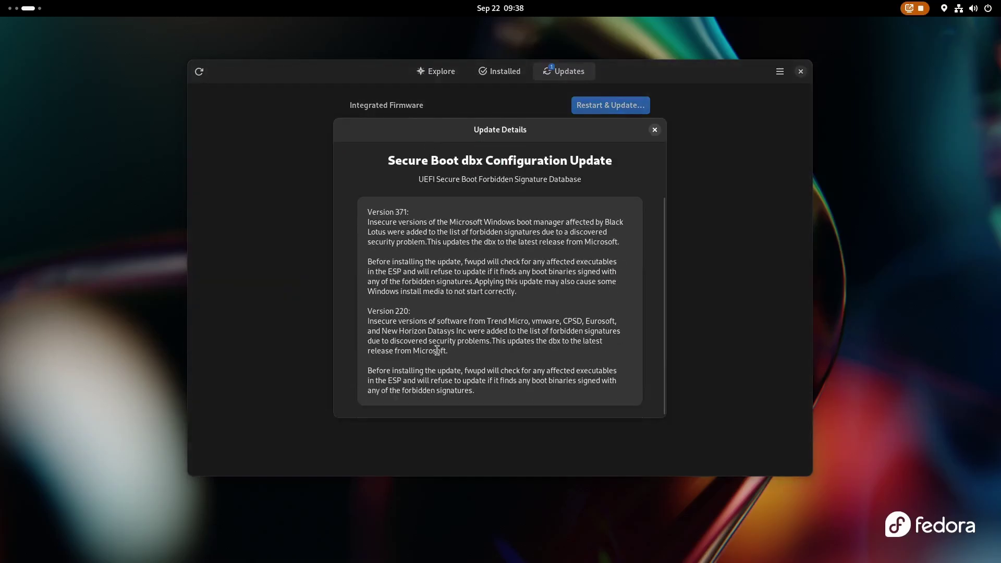
drag(370, 224, 624, 239)
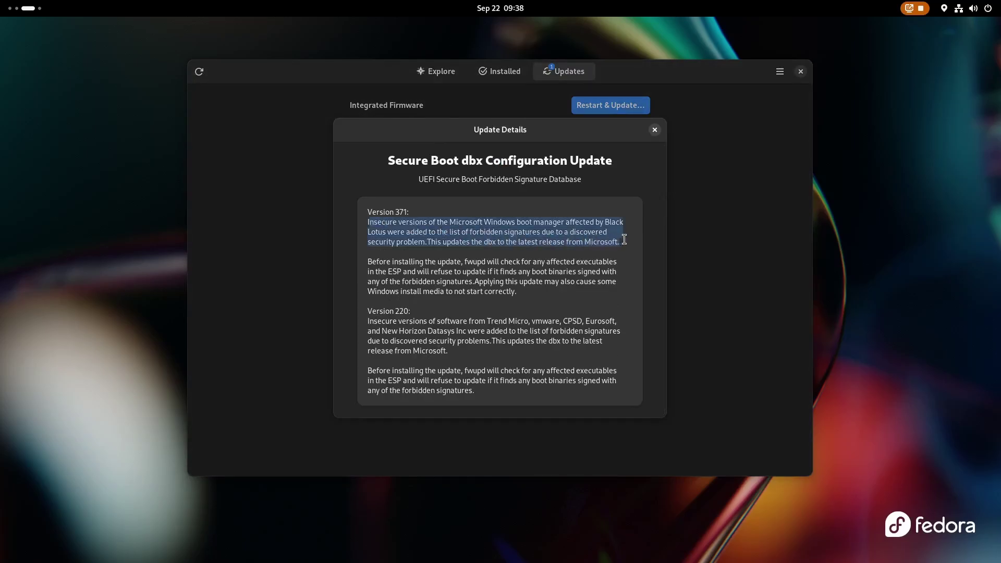
click(616, 245)
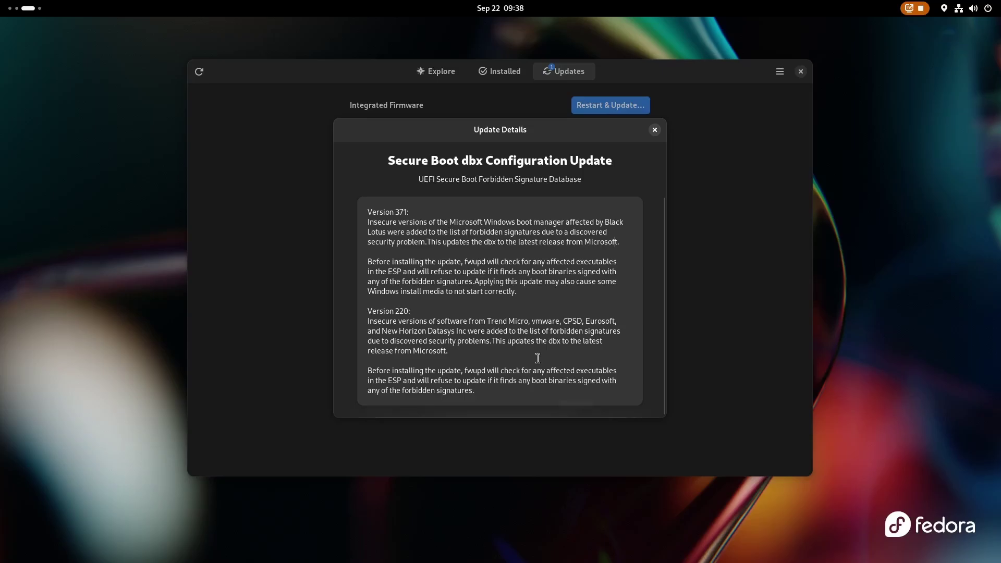
scroll(538, 357, up, 3)
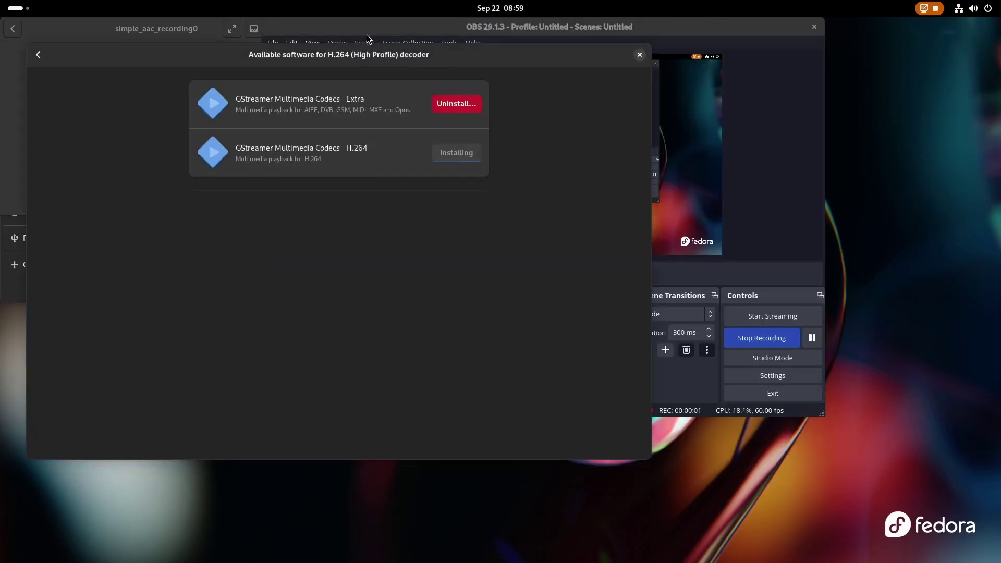
Move the codec window, view the H.264 codec package details, then return to the codec list
drag(371, 61, 400, 56)
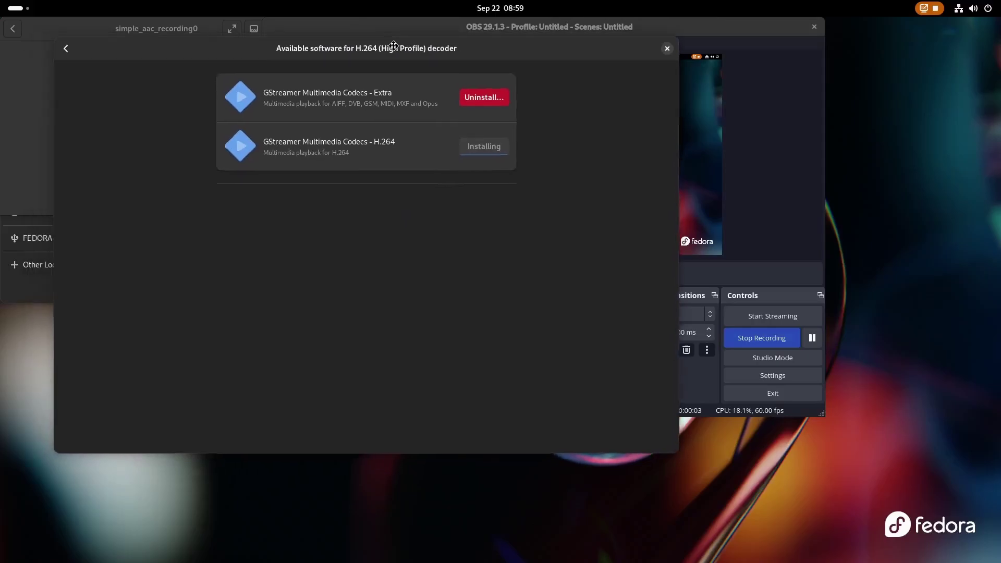
click(350, 154)
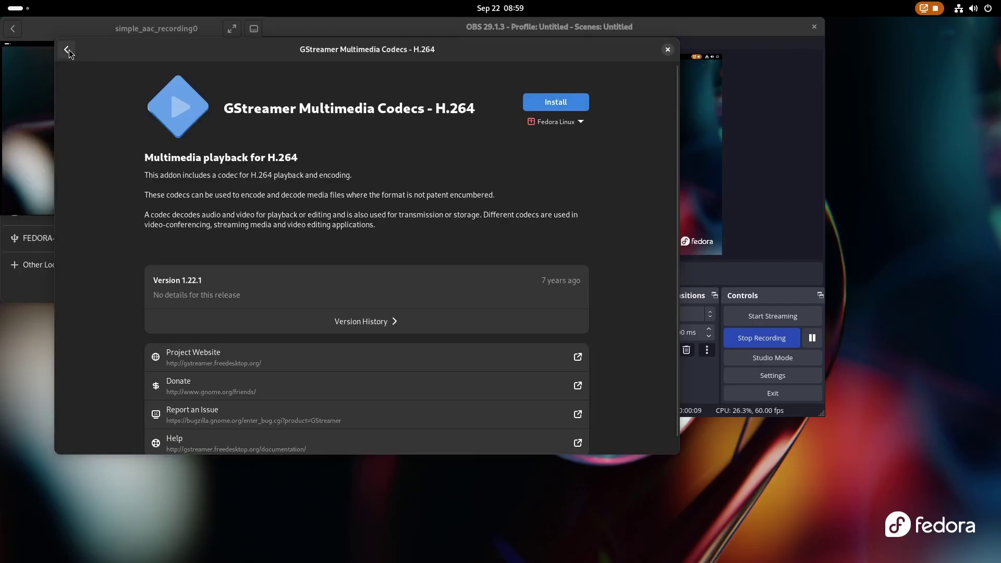
click(68, 50)
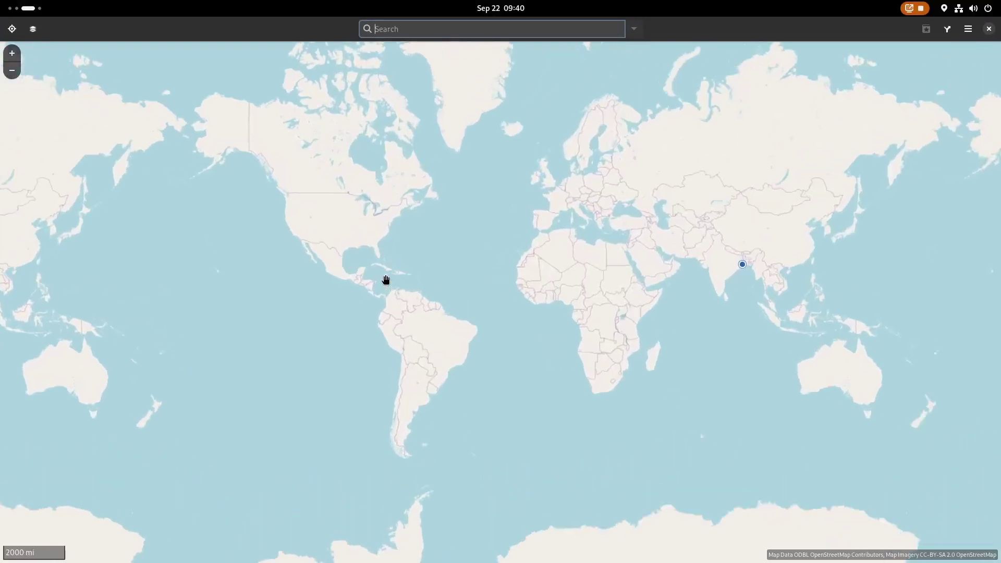
Zoom and pan the Maps world map to center the United States
scroll(386, 280, up, 2)
drag(424, 212, 466, 436)
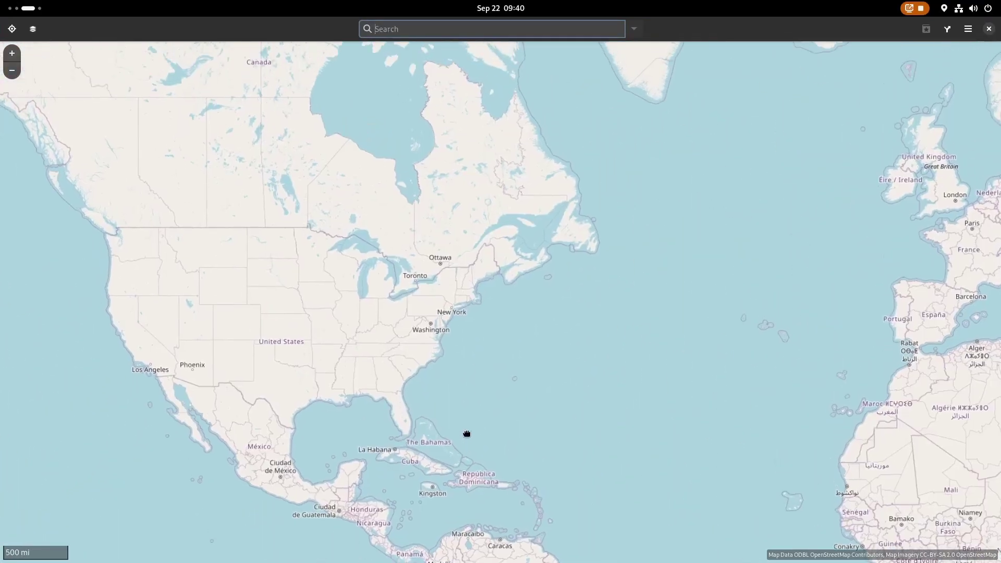
scroll(340, 368, up, 2)
scroll(340, 368, down, 1)
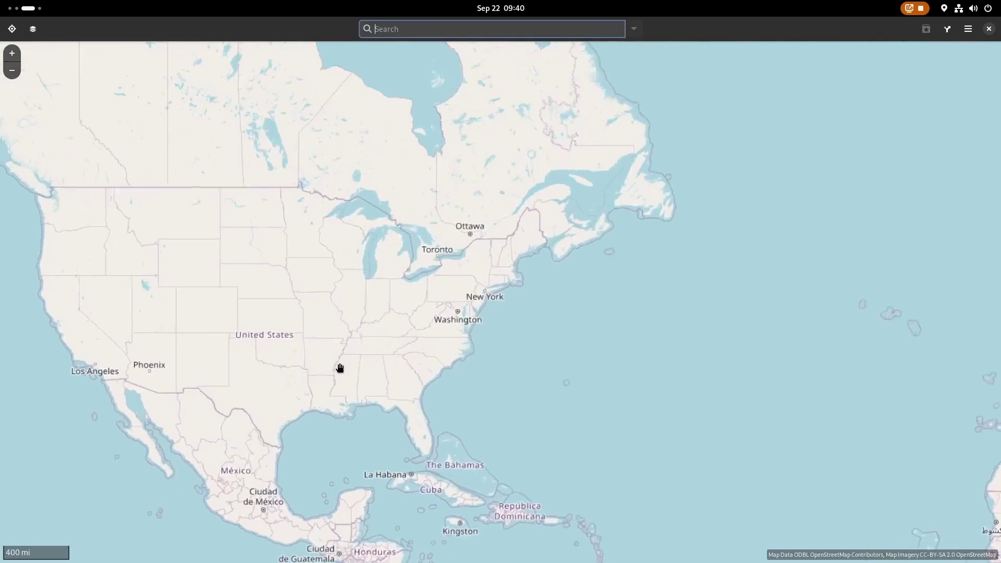
scroll(340, 368, up, 2)
scroll(340, 368, up, 3)
Plan a Kolkata-to-Darjeeling route in an unmaximized, shrunken, then narrowed Maps window
click(947, 28)
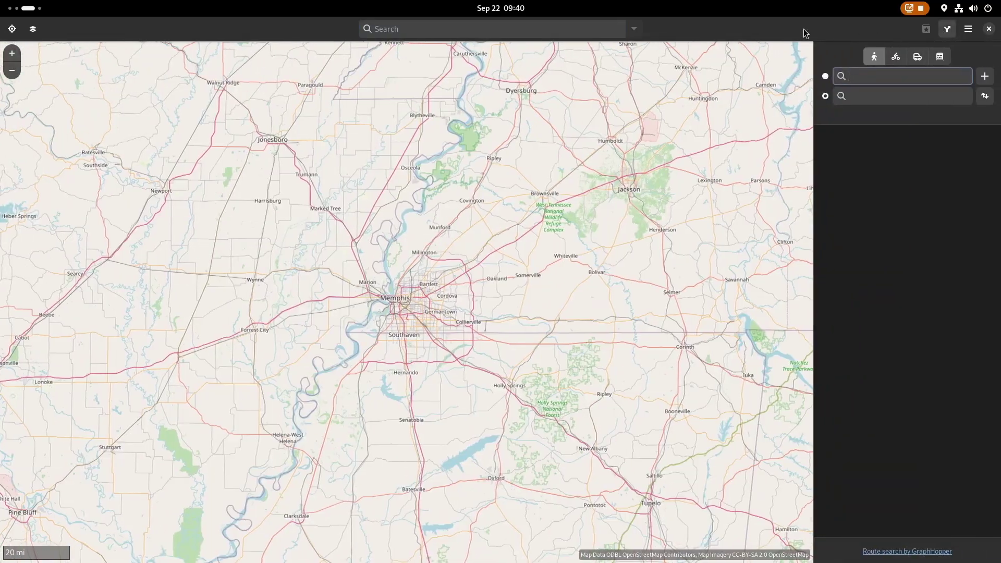
drag(806, 33, 698, 82)
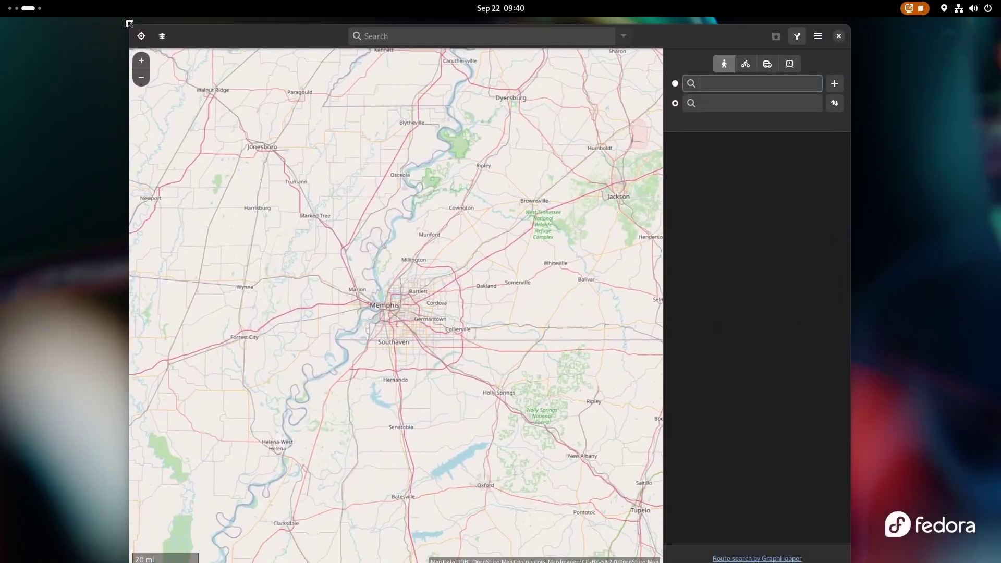
drag(141, 77, 297, 127)
drag(365, 136, 236, 69)
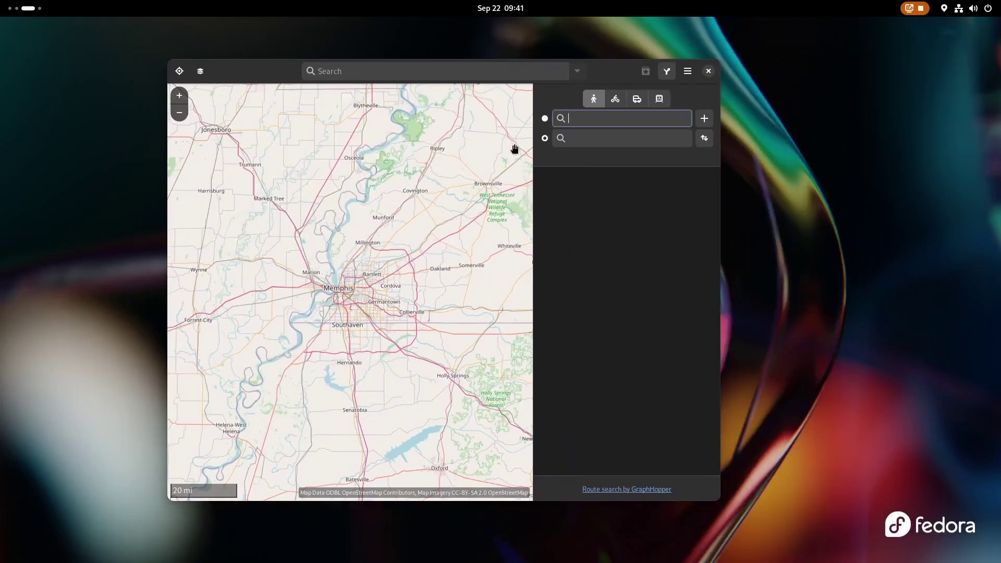
text(Kolkata)
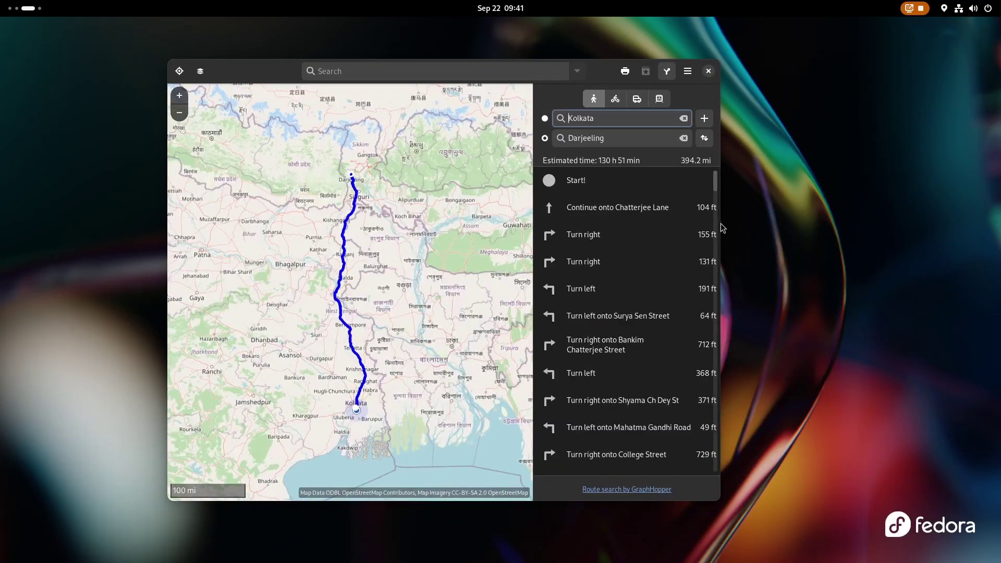
drag(717, 219, 338, 200)
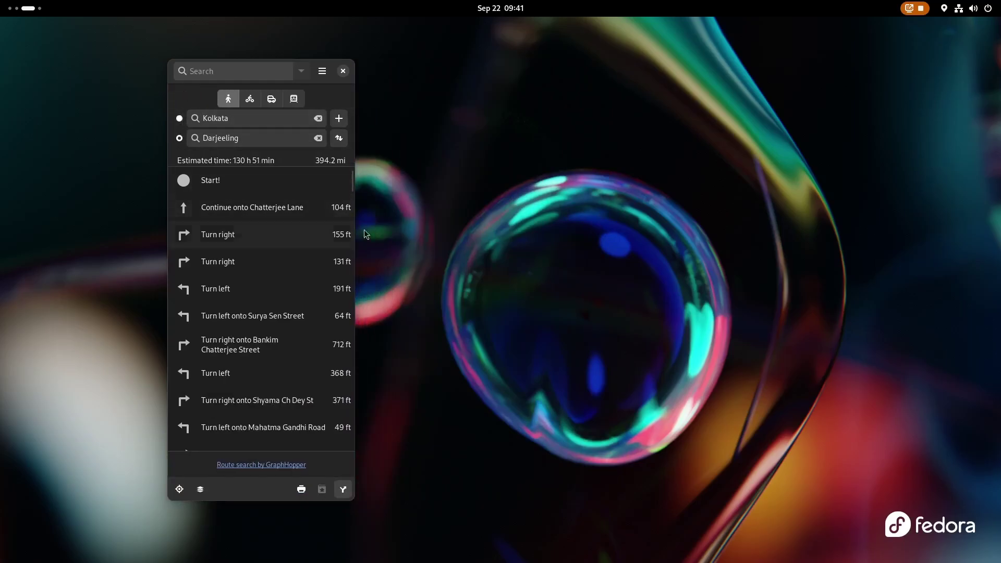
Toggle the route directions, widen the window, reposition the map around Kolkata, then narrow it again
click(344, 488)
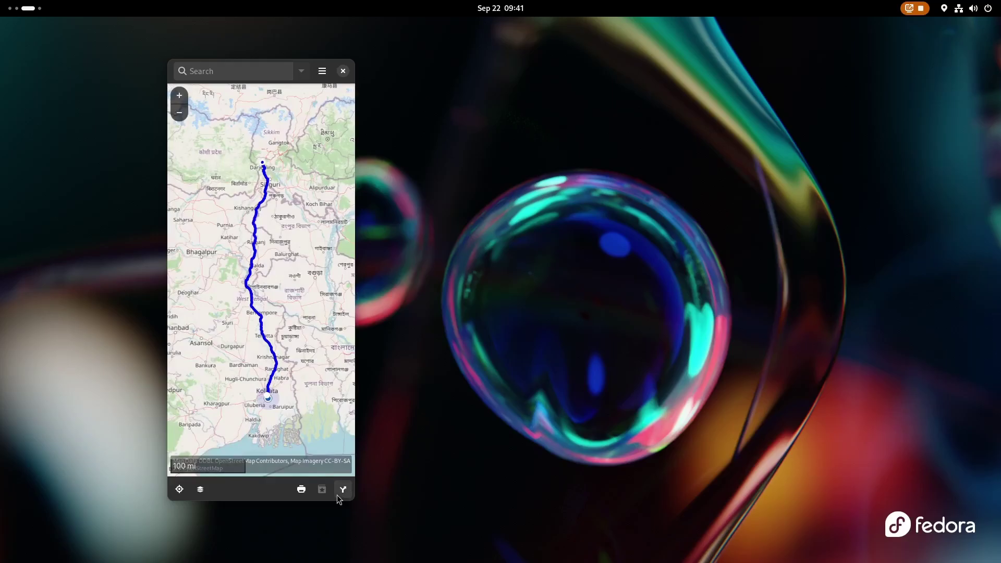
click(345, 492)
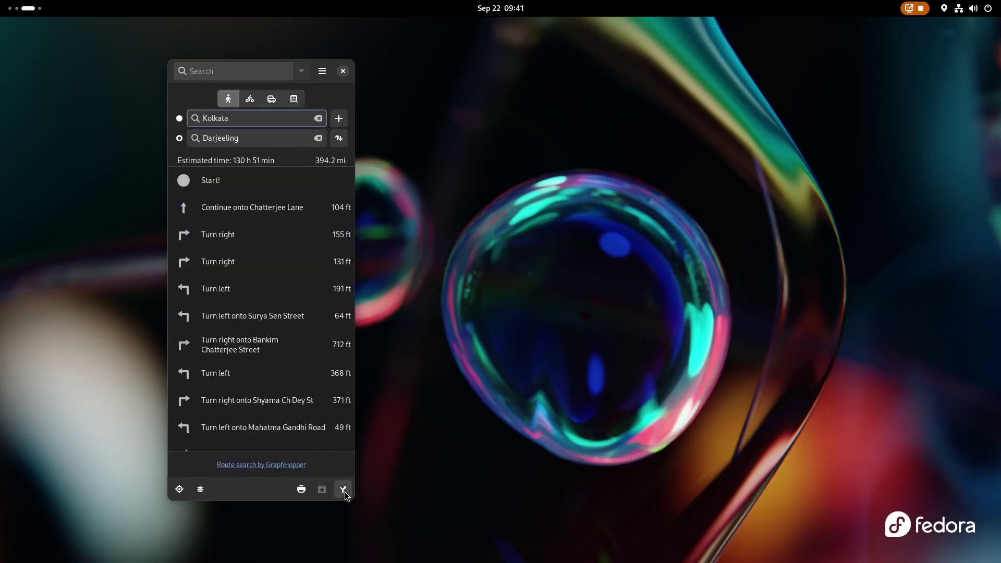
scroll(349, 430, down, 10)
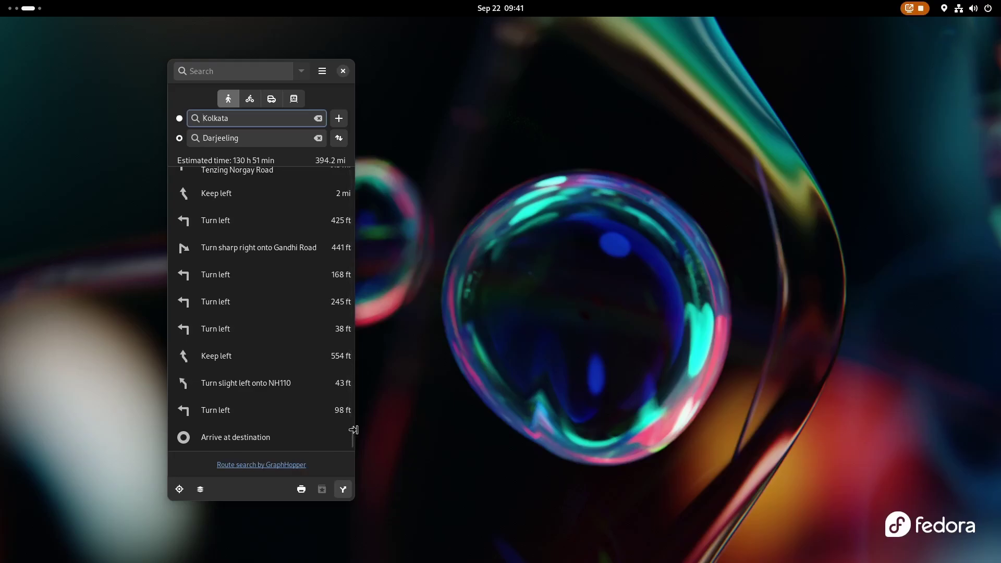
drag(354, 431, 571, 433)
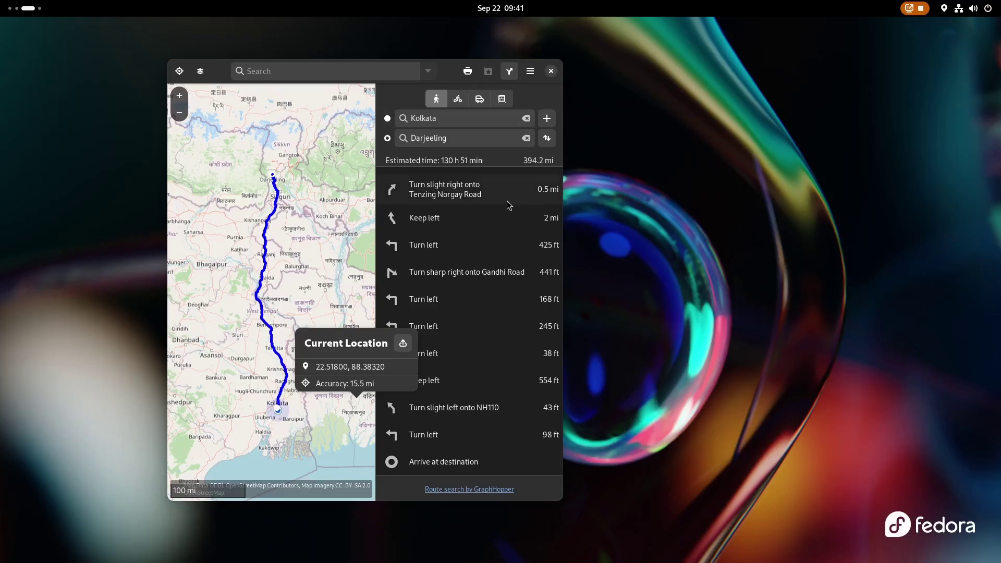
click(323, 306)
drag(331, 273, 327, 194)
mouse_move(291, 294)
mouse_down()
mouse_move(339, 239)
mouse_move(324, 324)
mouse_up()
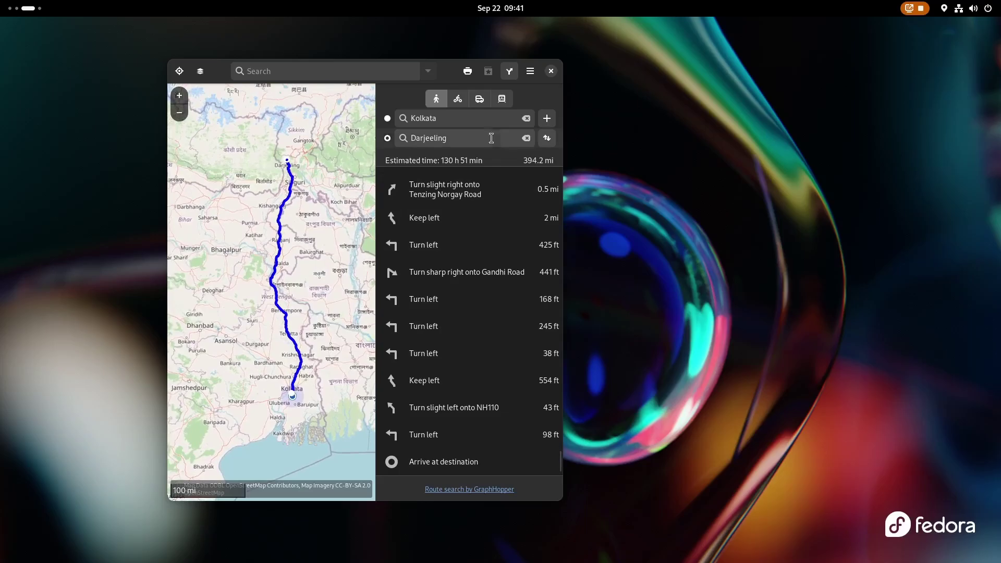
drag(559, 162, 582, 172)
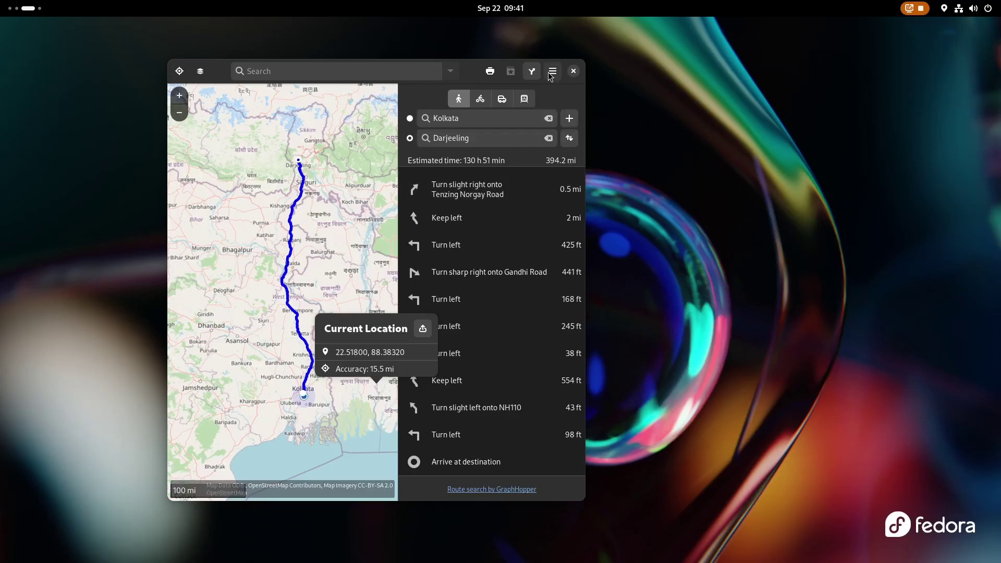
Dismiss the Current Location popup and show the About dialog with Maps version 45.0
click(549, 102)
click(555, 74)
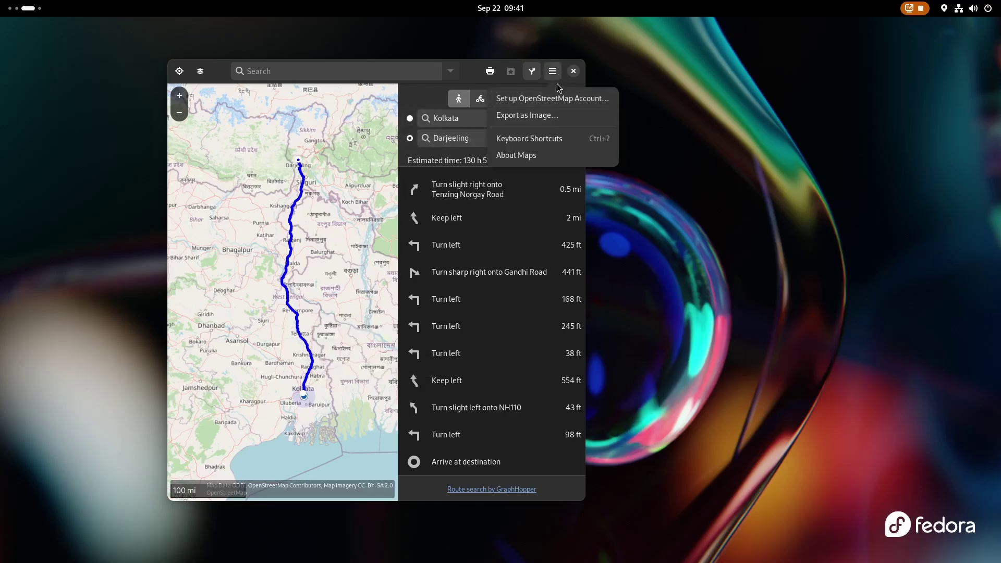
click(534, 156)
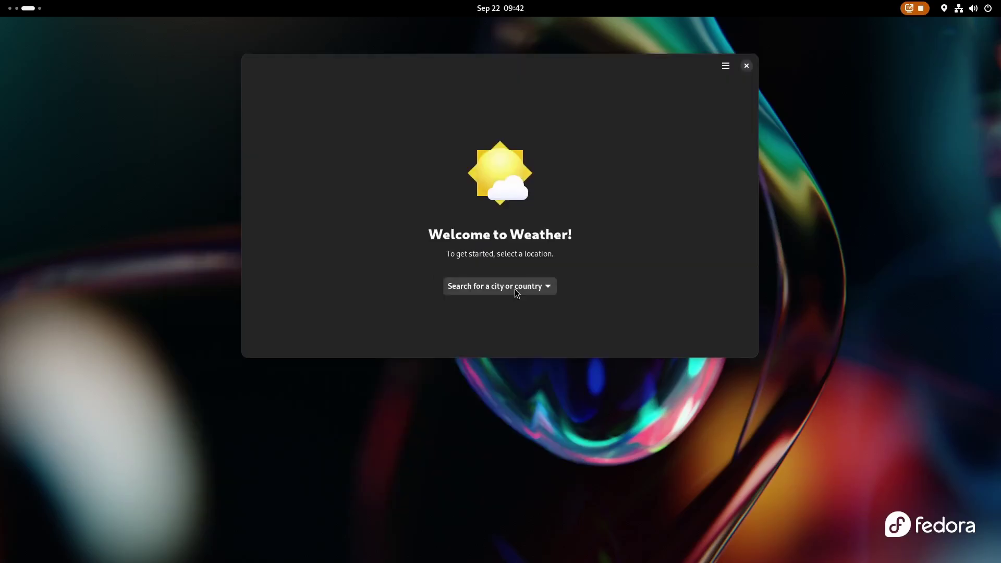
Choose Kolkata as the Weather location, view the daily forecast, and make the window taller
click(515, 288)
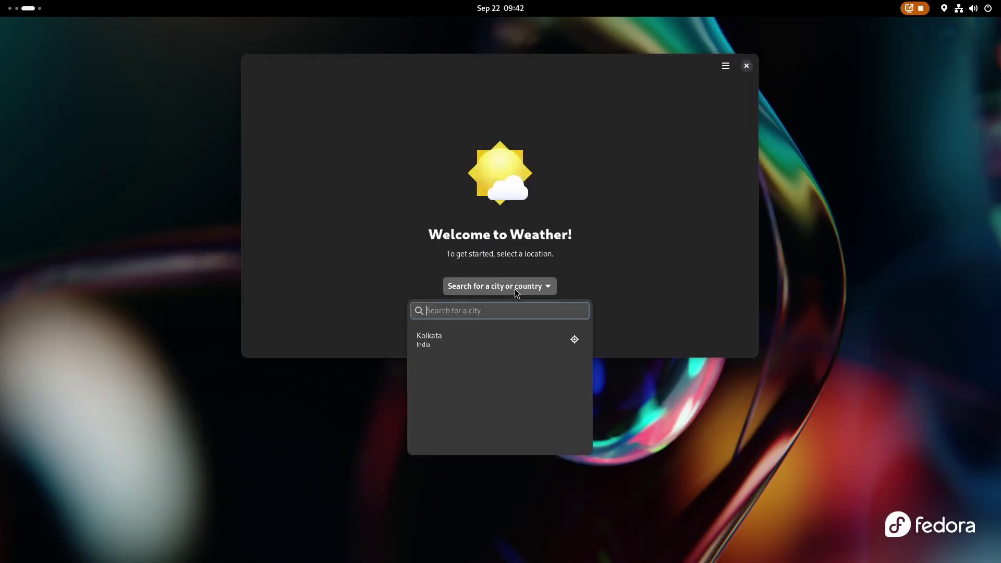
click(496, 343)
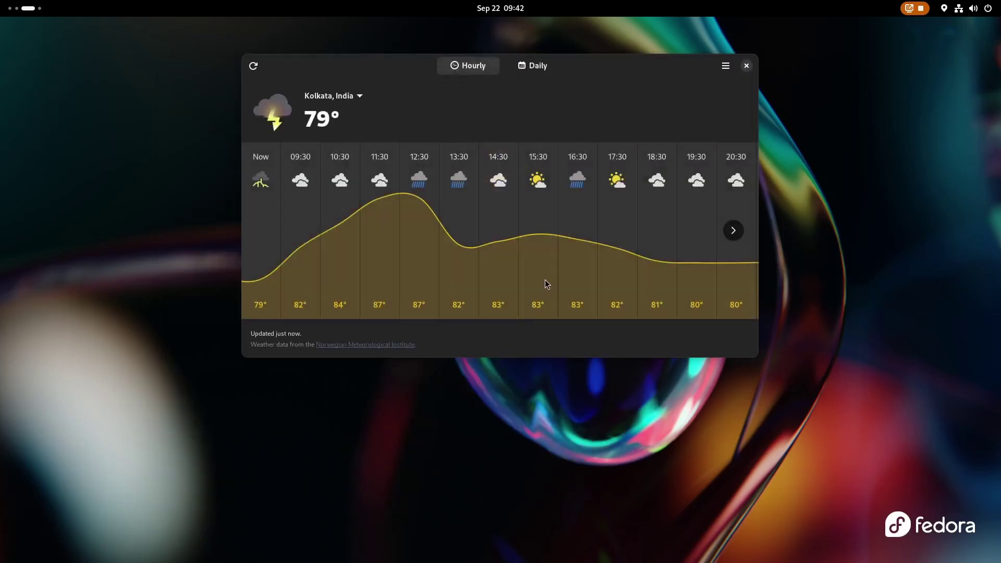
click(530, 66)
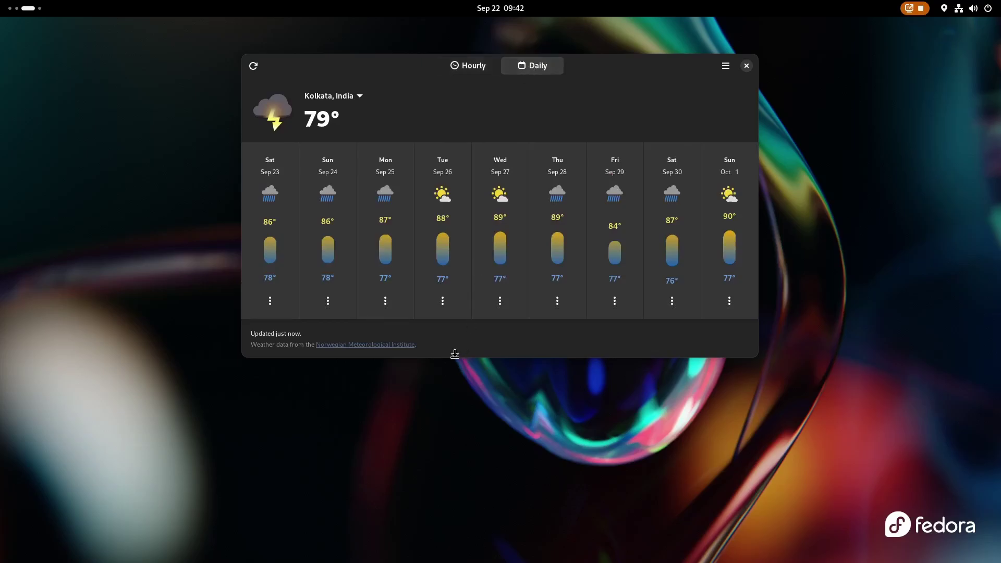
drag(454, 354, 425, 430)
Switch temperatures to Celsius, browse the hourly chart, return to daily view, and shrink the window
click(725, 66)
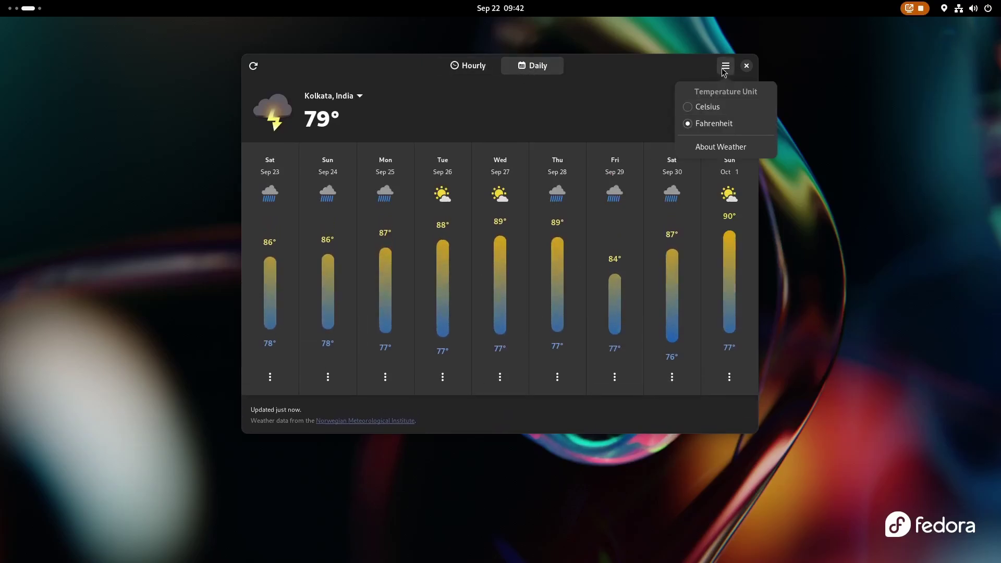
click(696, 107)
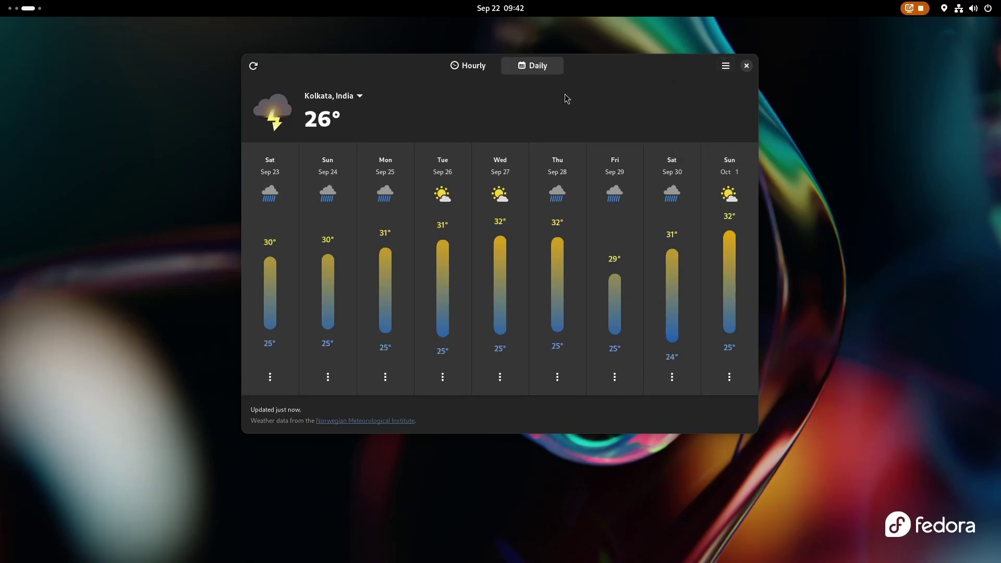
click(474, 67)
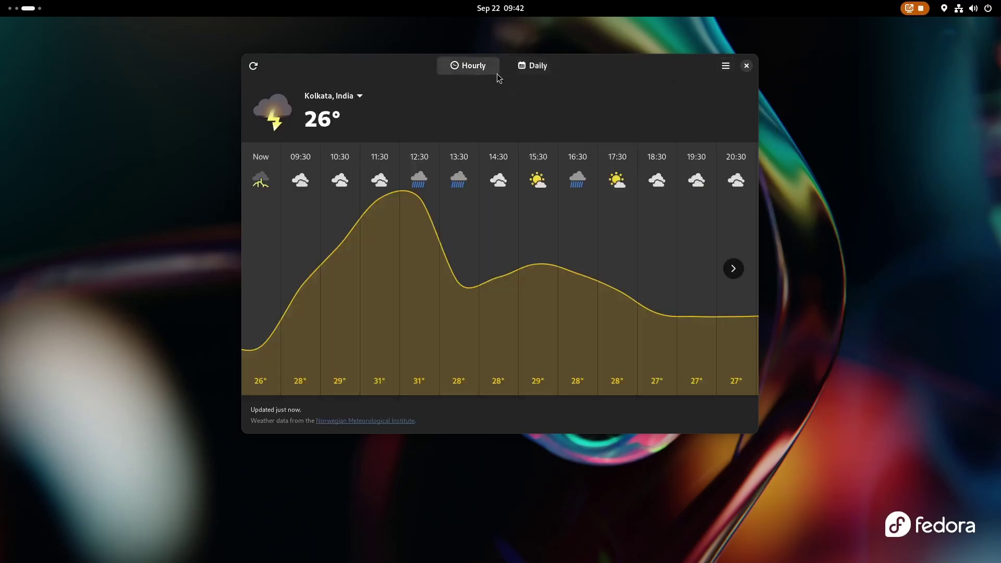
click(733, 269)
click(532, 66)
drag(757, 55, 476, 187)
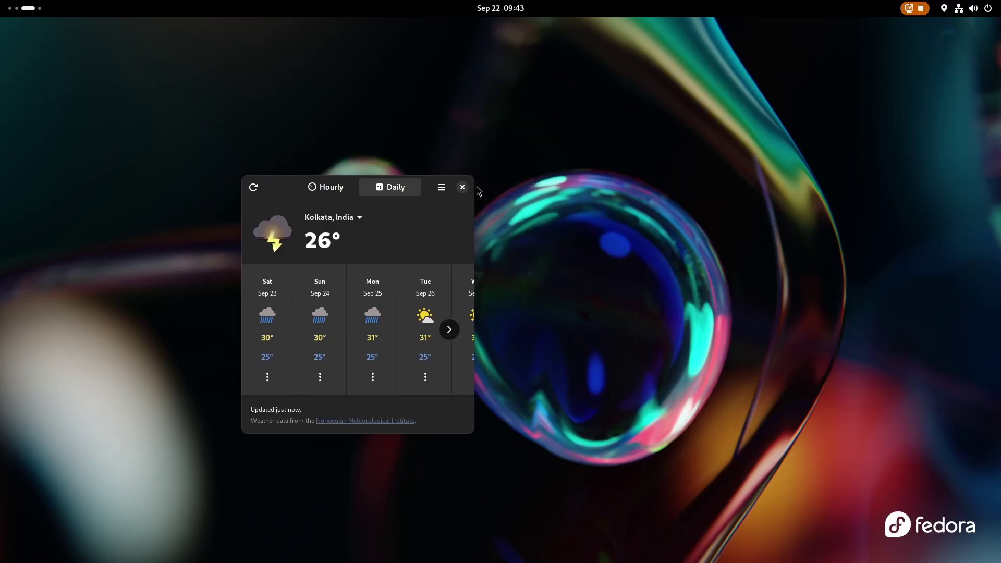
Close the Weather window and launch an app by searching 'WE' in the overview
click(463, 188)
key(super)
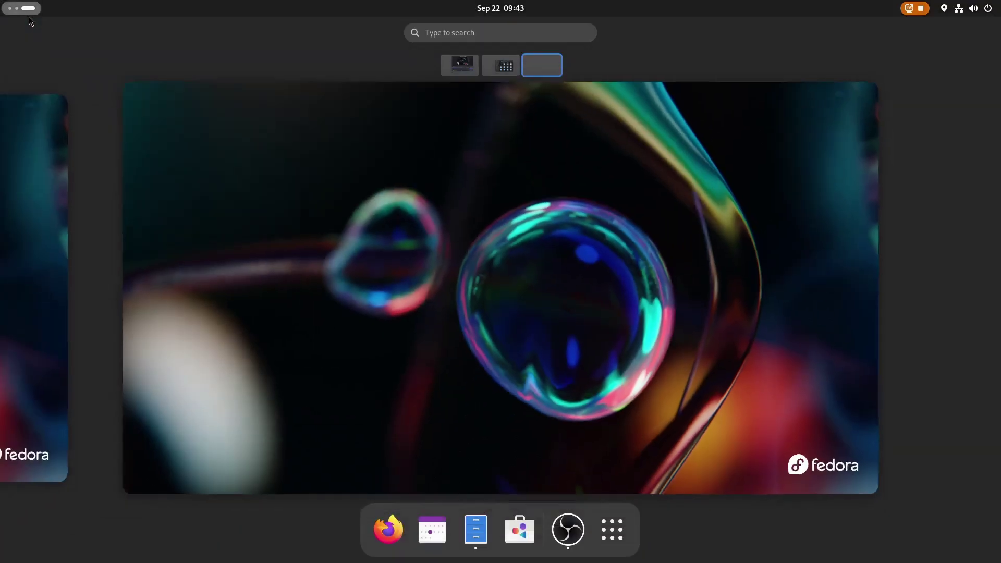
text(WE)
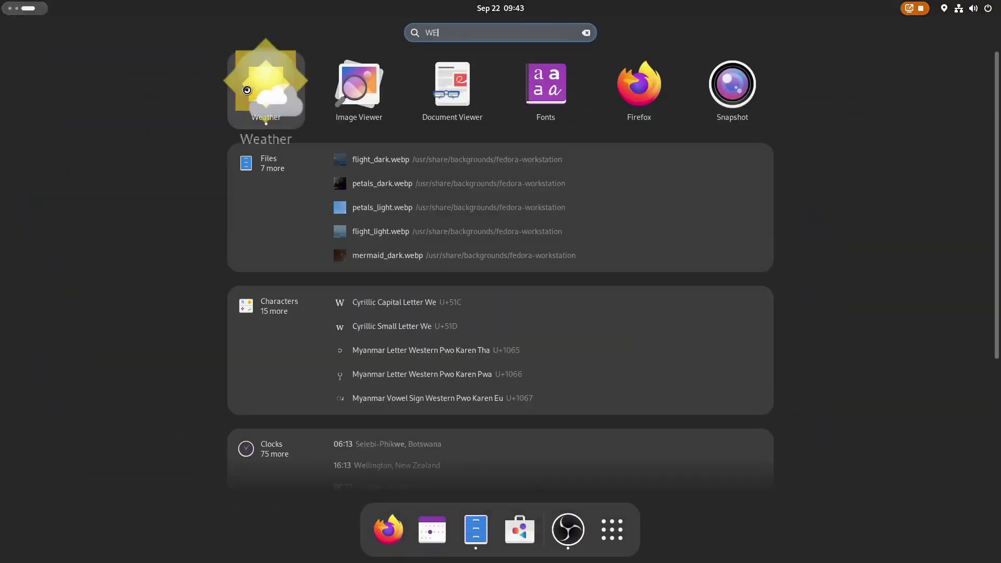
key(Return)
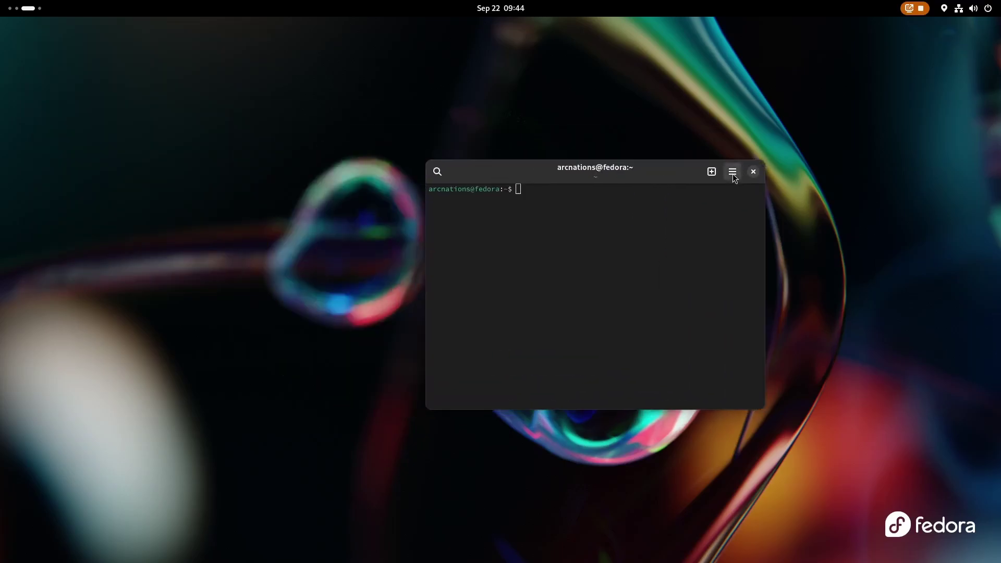
In Console preferences, turn off Use System Default font and open the Custom Font chooser
click(732, 171)
click(717, 317)
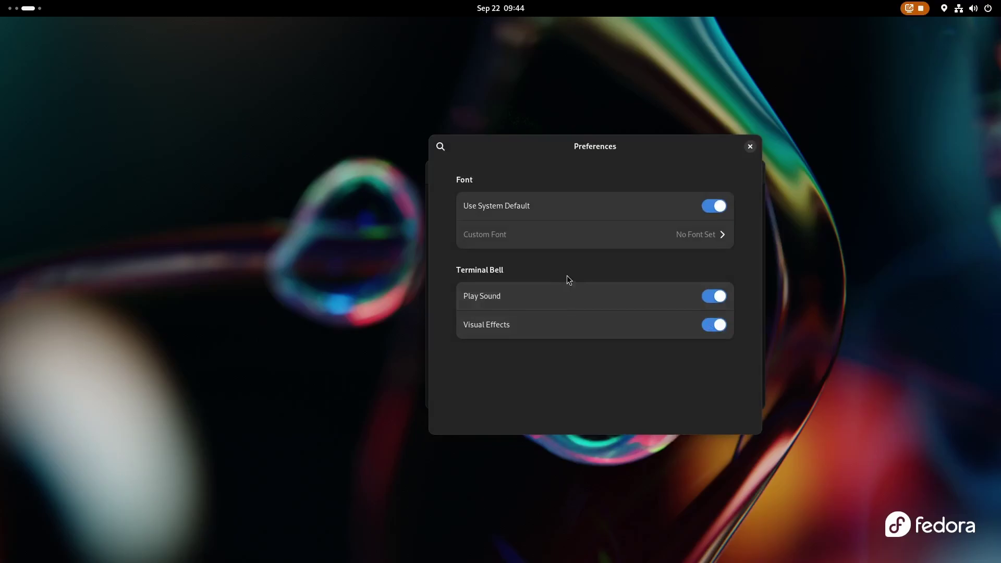
click(710, 206)
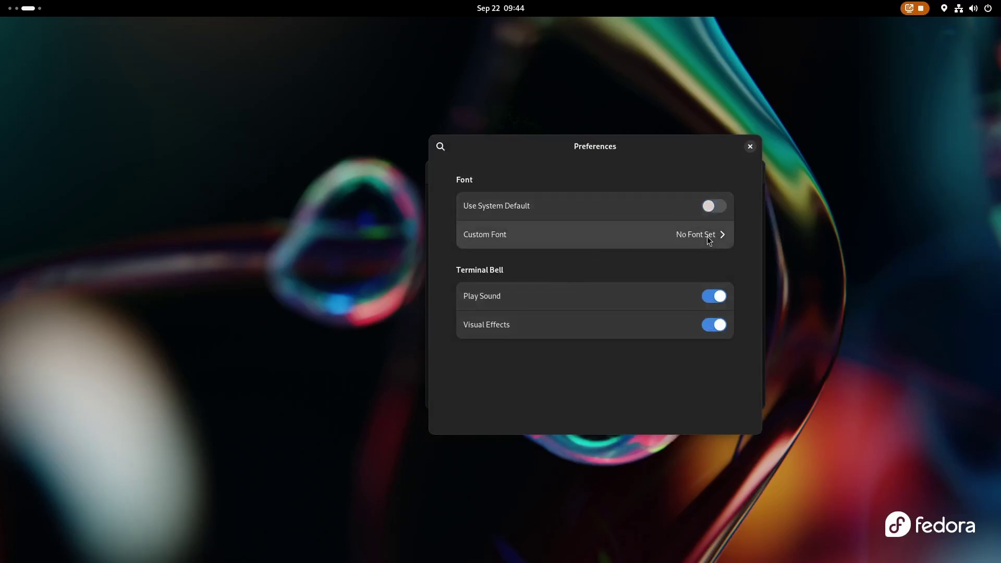
click(677, 236)
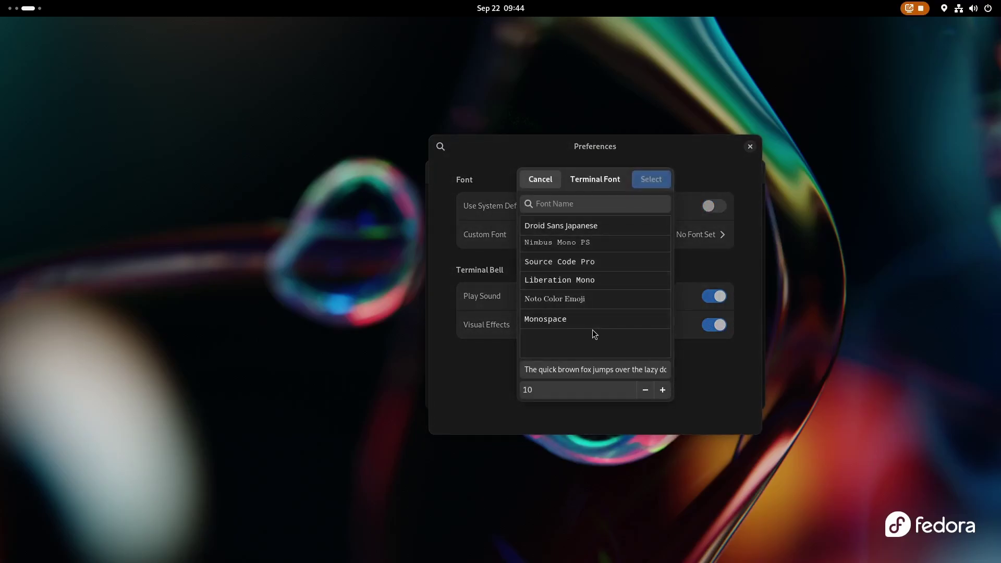
Close the font chooser, put Calculator in Financial mode, and convert Nigerian Naira to Jamaican Dollar
click(554, 180)
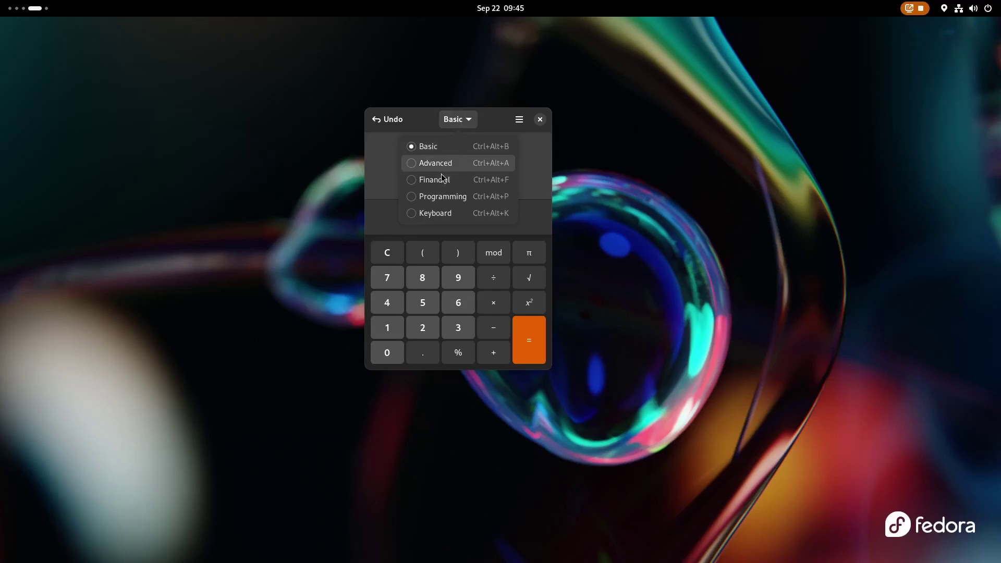
click(425, 177)
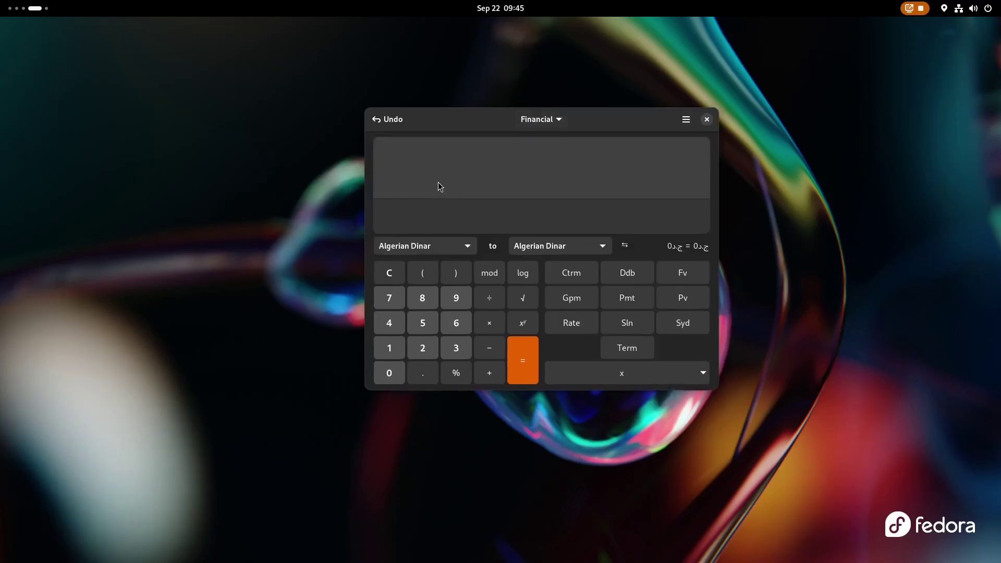
click(433, 249)
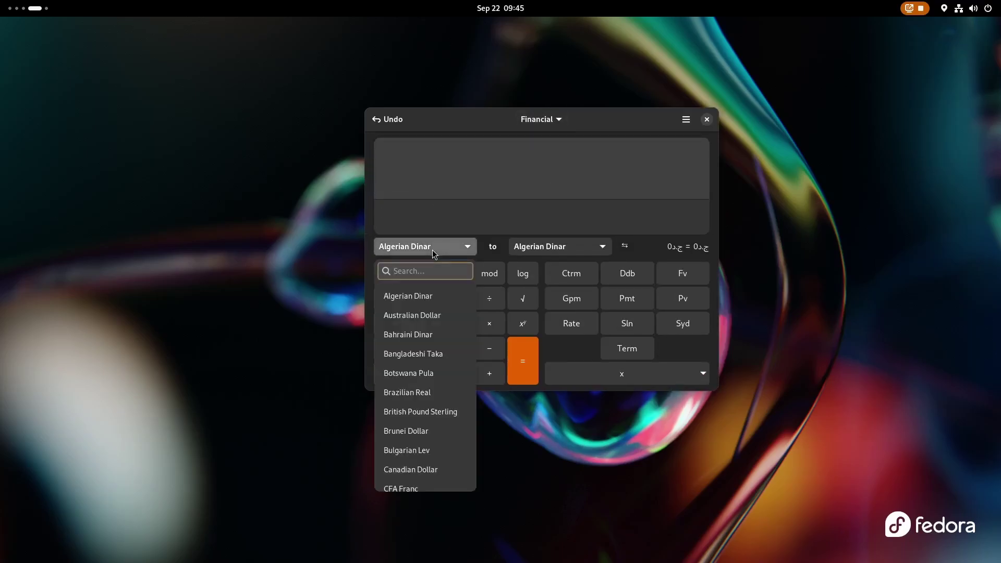
text(NIG)
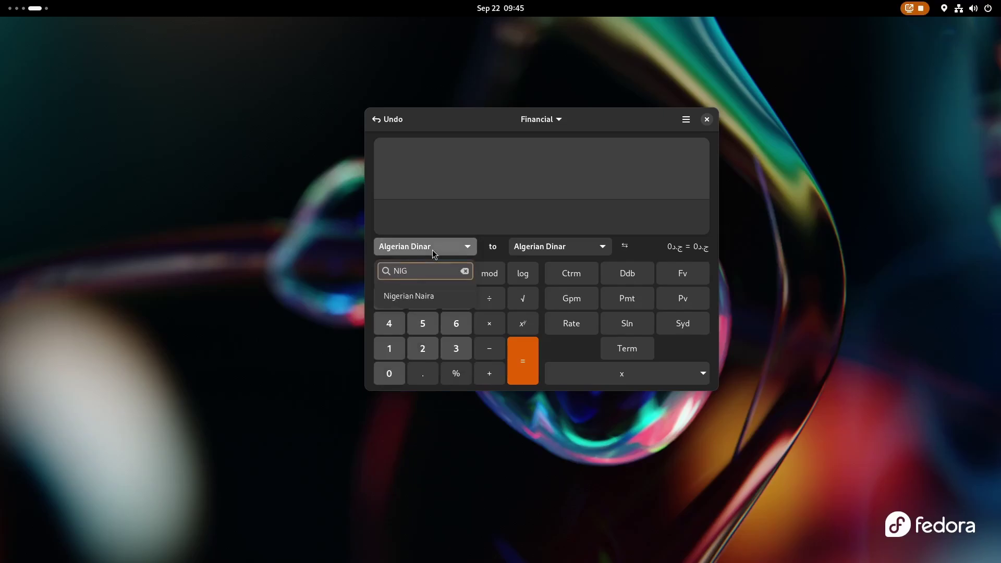
click(421, 293)
click(546, 246)
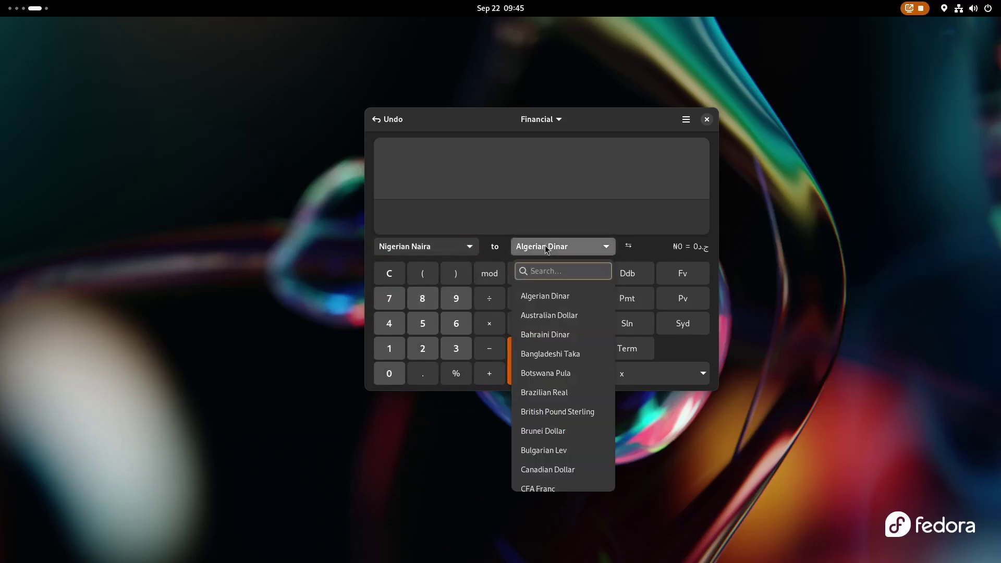
text(JAMA)
key(Return)
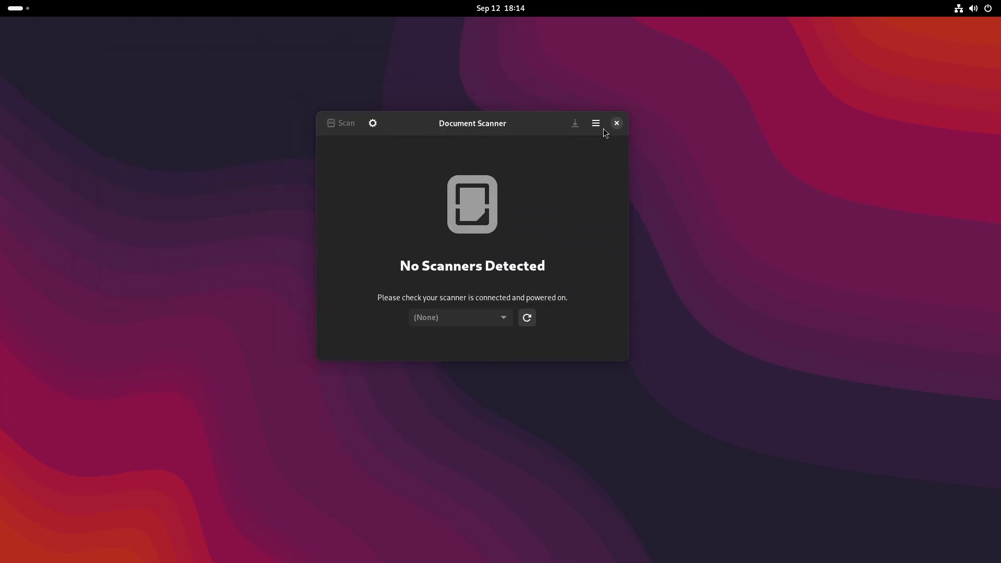
Open Document Scanner's About dialog and copy its 44.0 version number
click(598, 126)
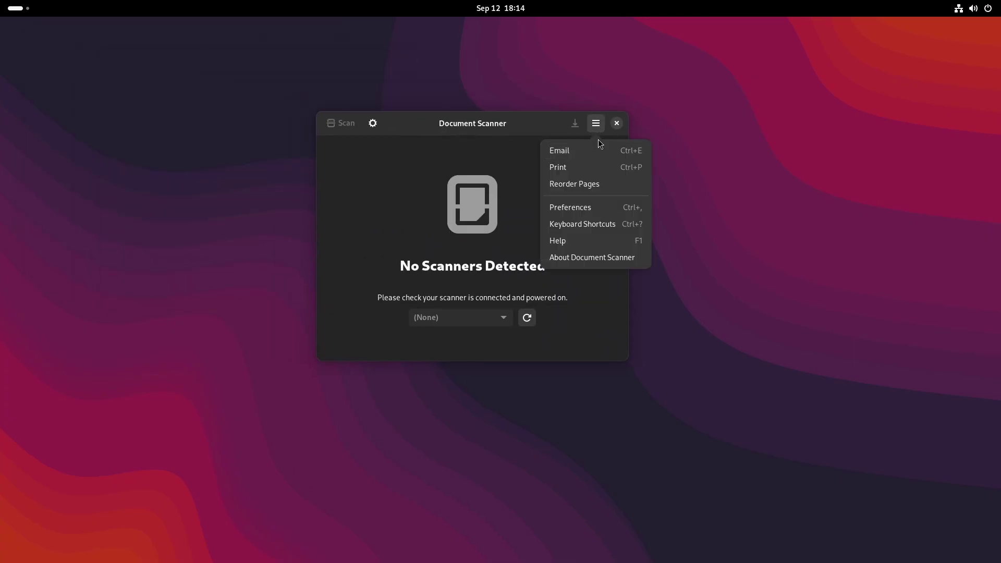
click(573, 261)
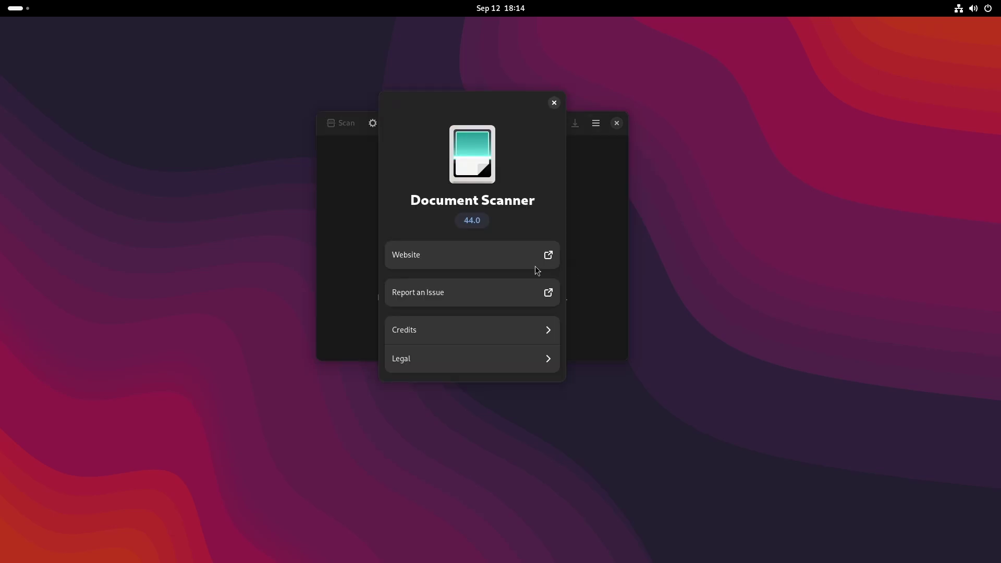
click(482, 221)
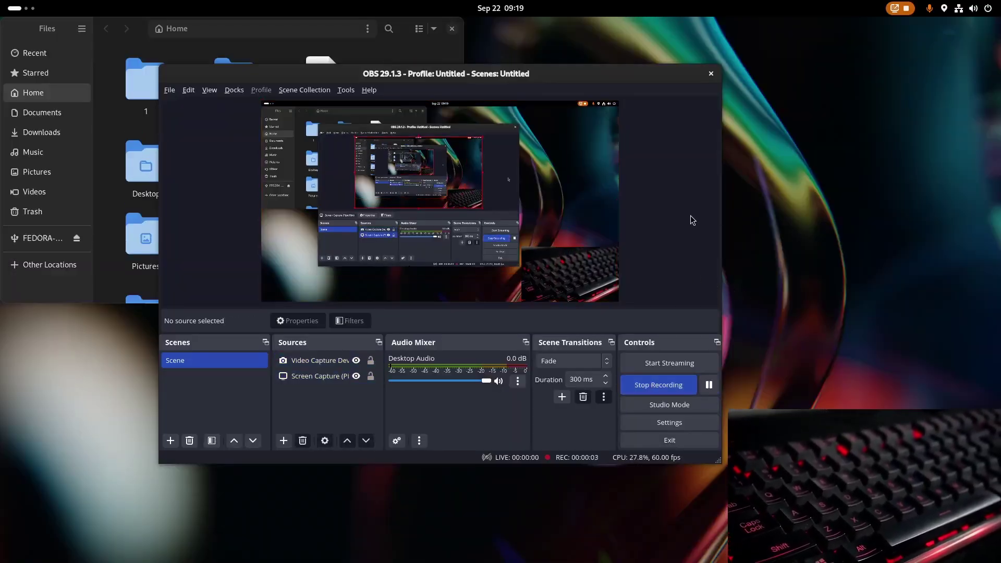
Move the Video Capture Device source to the top-left and resize it to fill nearly the whole canvas
drag(552, 267, 320, 145)
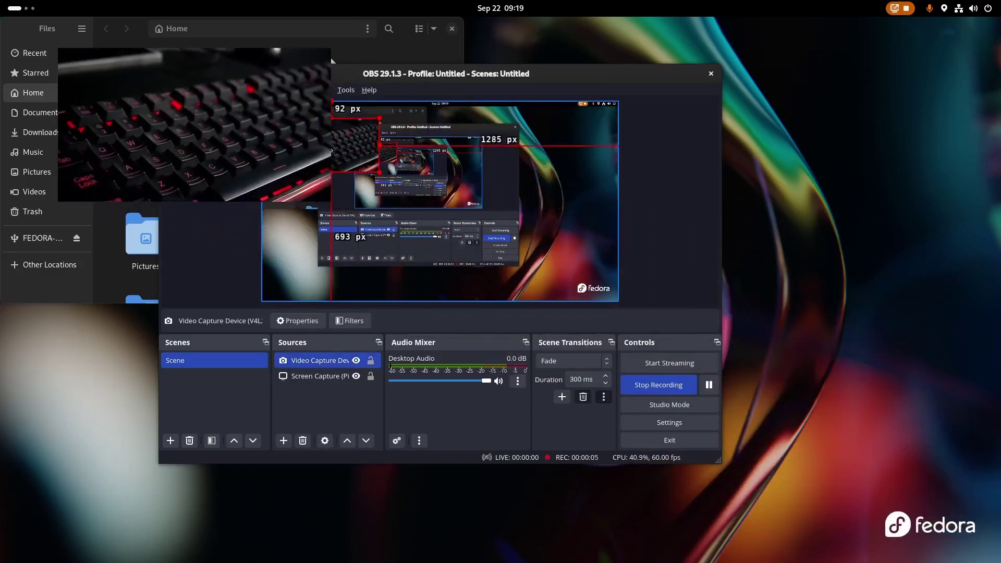
drag(380, 172, 605, 301)
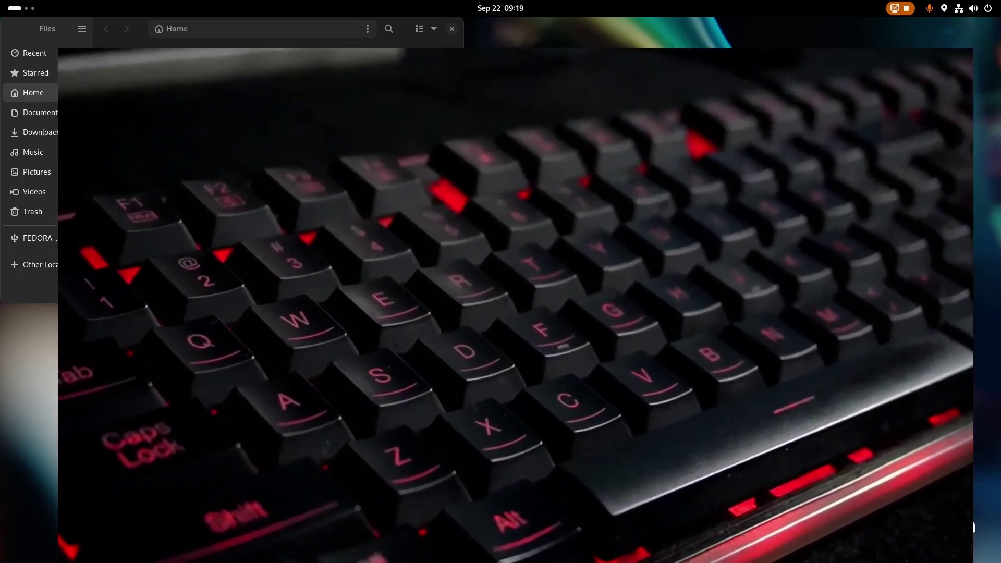